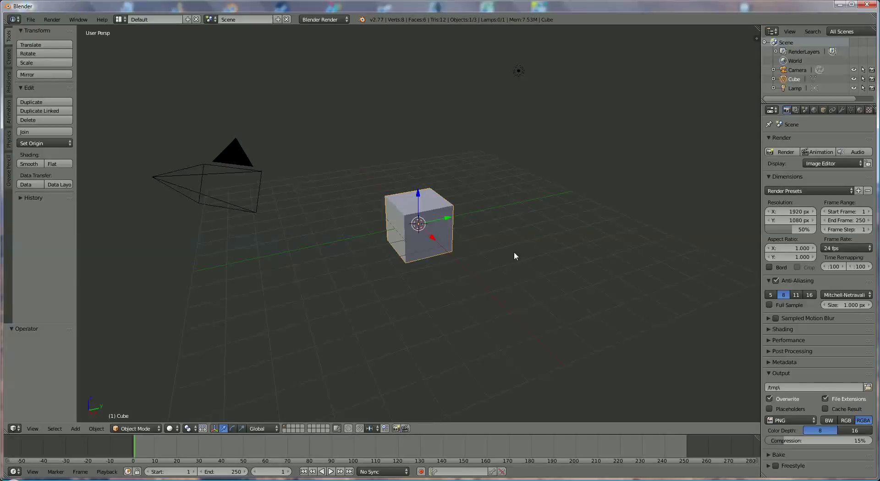
# Delete the default cube and switch to top view.
pyautogui.press('x')
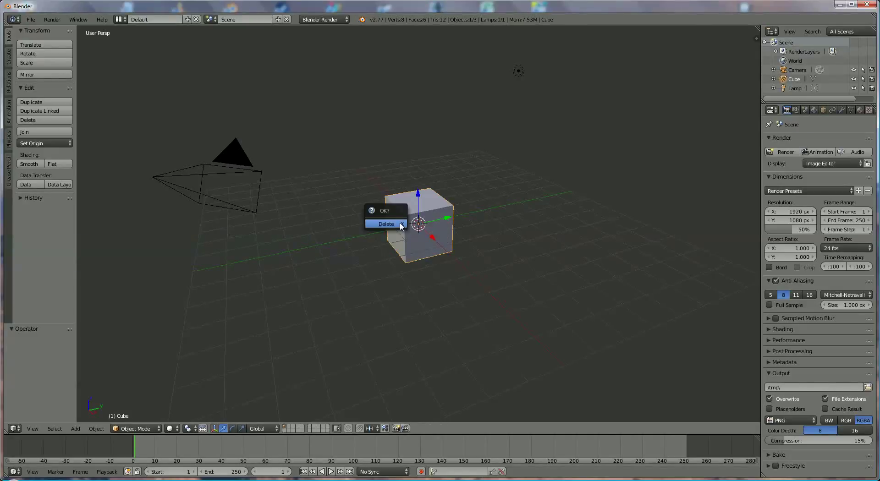
pyautogui.click(386, 224)
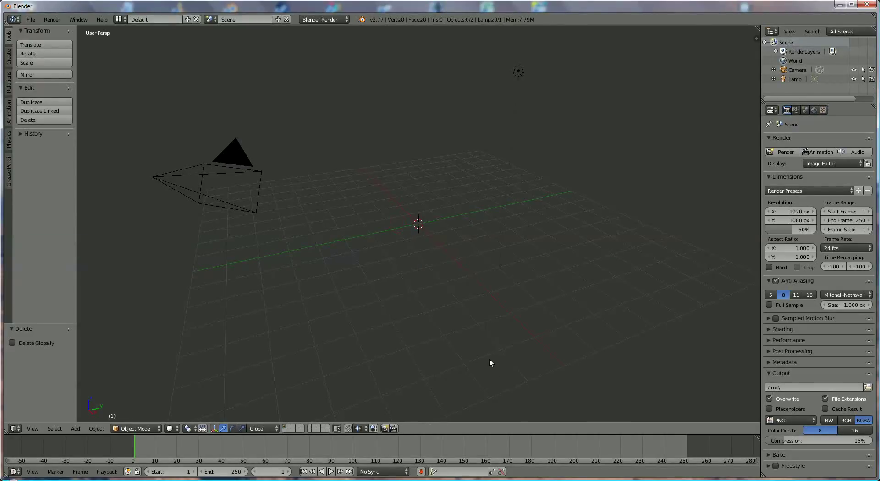
pyautogui.press('x')
pyautogui.press('KP_7')
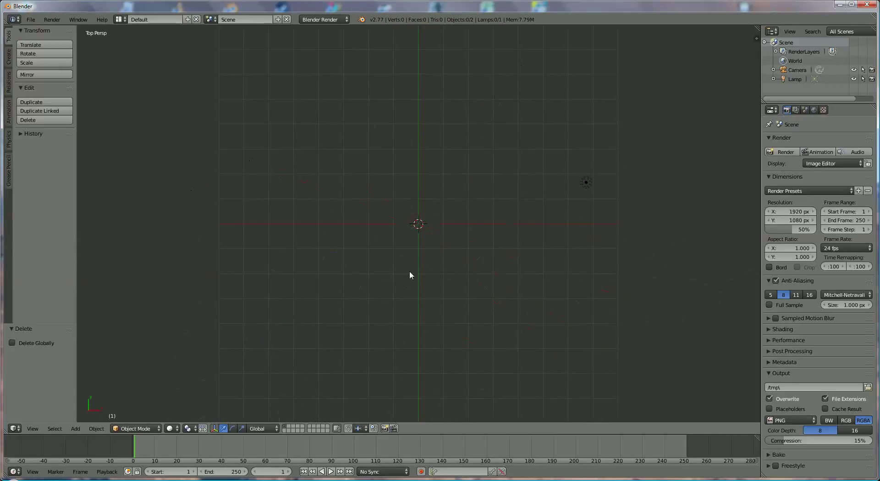
# Add a text object at the scene centre and change its text to 'K'.
pyautogui.click(75, 429)
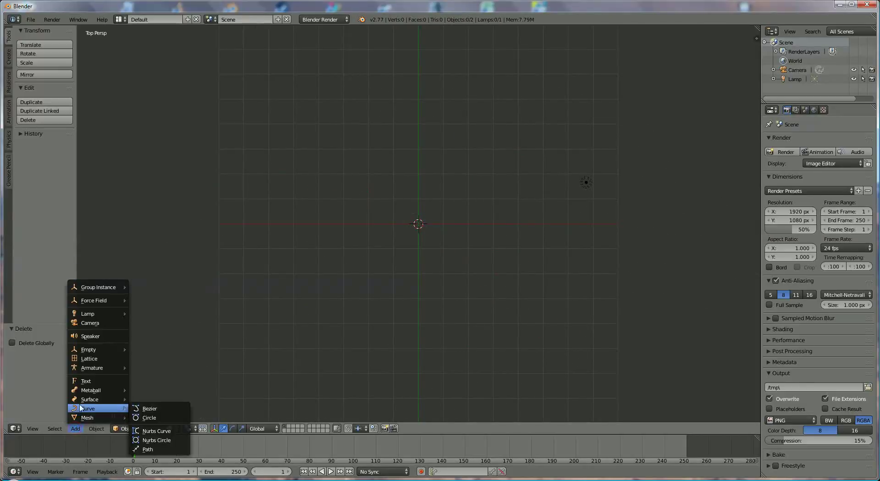
pyautogui.click(94, 378)
pyautogui.click(136, 428)
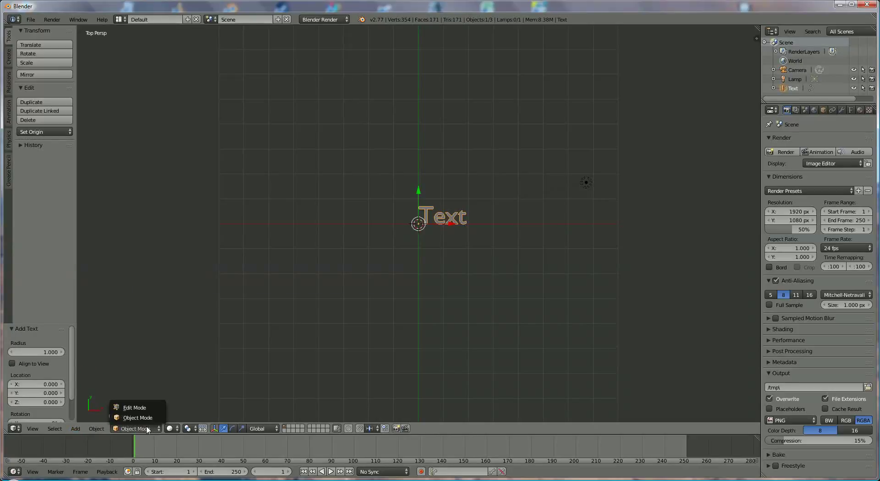
pyautogui.click(144, 408)
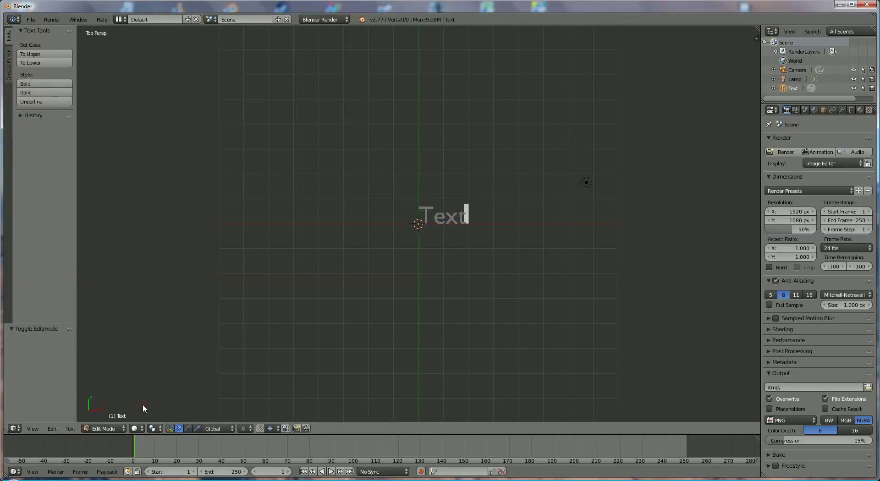
pyautogui.press('BackSpace')
pyautogui.press('BackSpace')
pyautogui.press('BackSpace')
pyautogui.press('BackSpace')
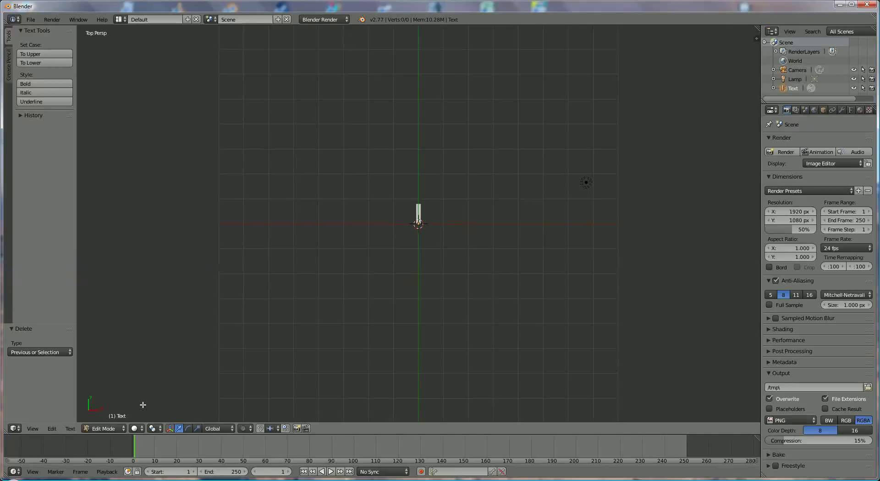
pyautogui.write('K')
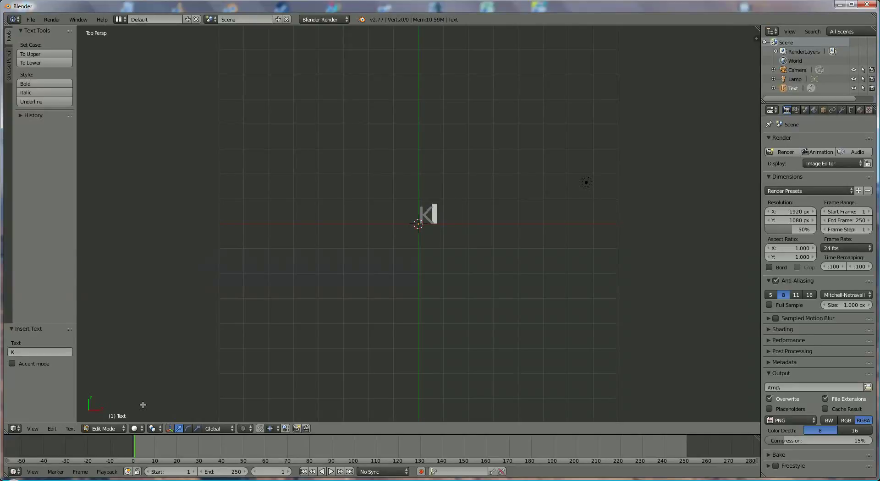
pyautogui.click(101, 428)
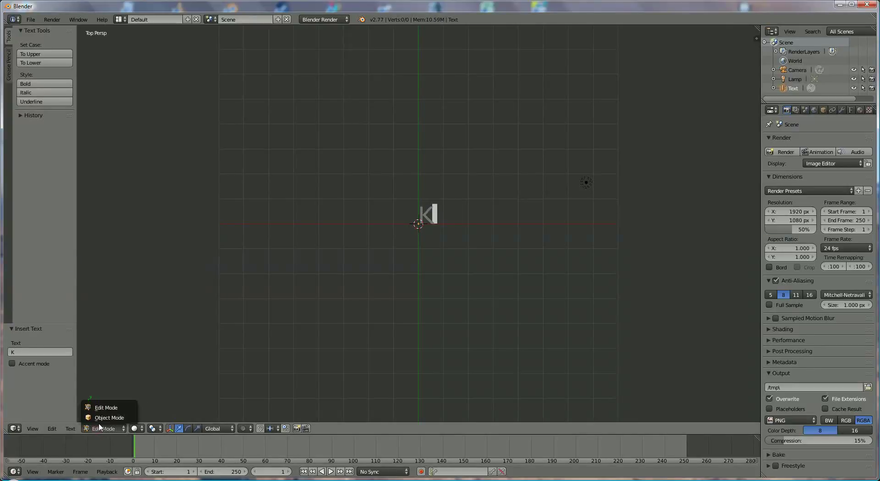
pyautogui.click(101, 419)
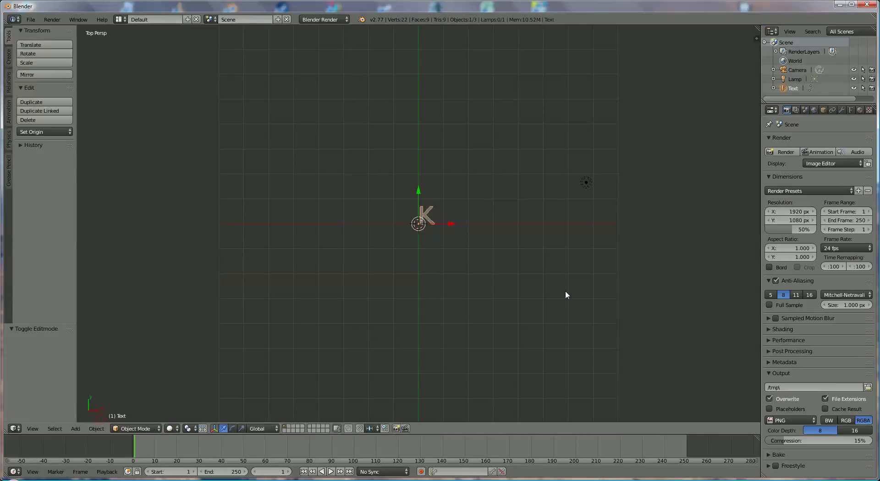
pyautogui.click(851, 111)
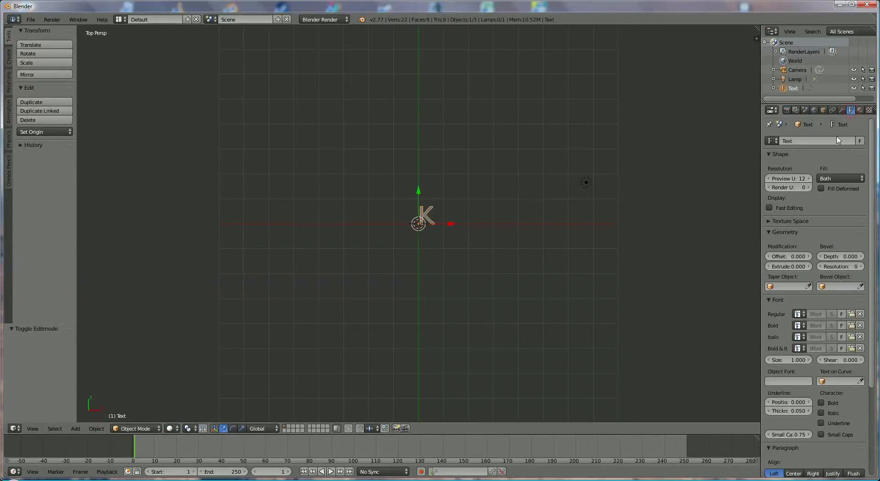
# Give the K 0.5 extrusion, font size 3 and centre paragraph alignment.
pyautogui.click(795, 266)
pyautogui.press('BackSpace')
pyautogui.press('Return')
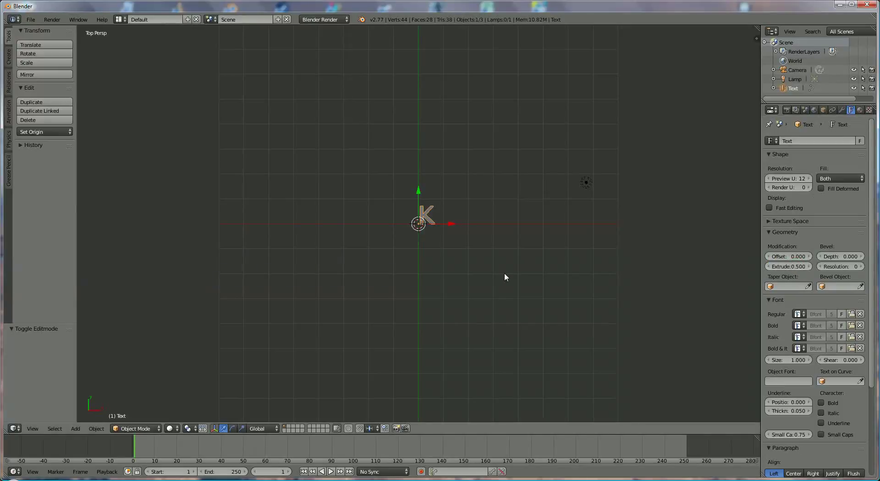
pyautogui.moveTo(477, 281); pyautogui.dragTo(479, 302, button='middle')
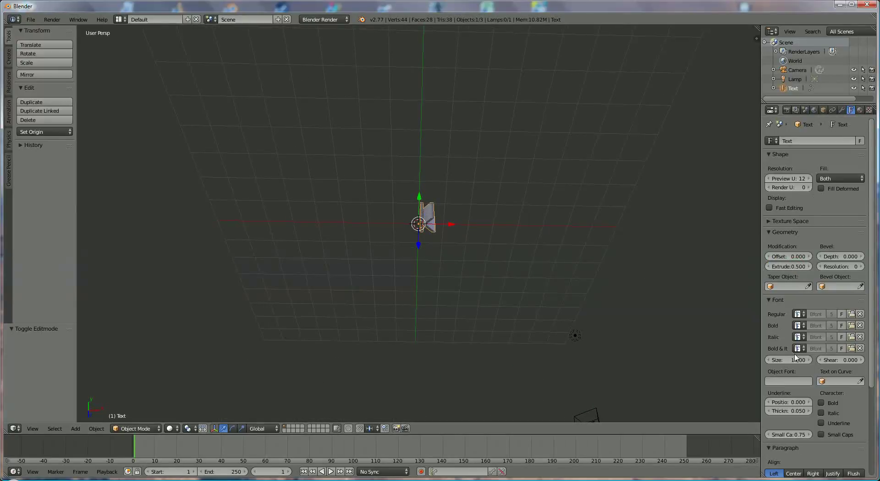
pyautogui.write('3')
pyautogui.press('Return')
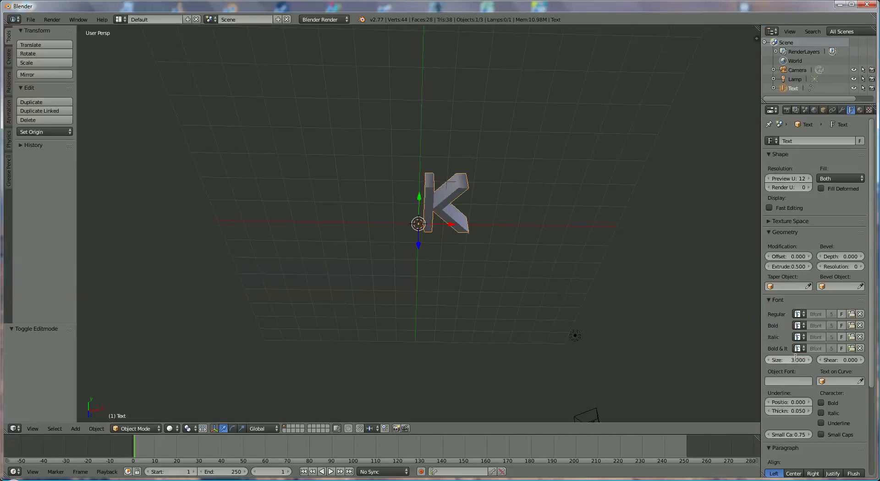
pyautogui.click(794, 474)
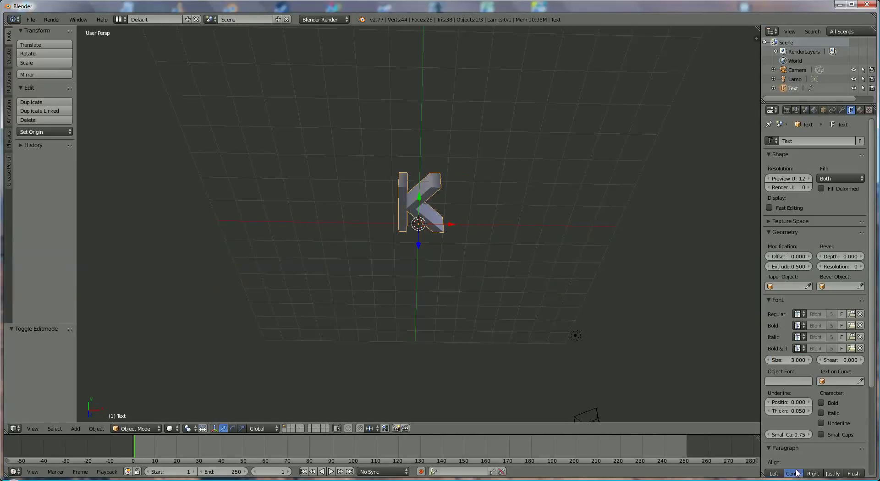
# Load Cooper Black (COOPBL.TTF) from C:\Windows\Fonts as the K's regular font.
pyautogui.click(851, 314)
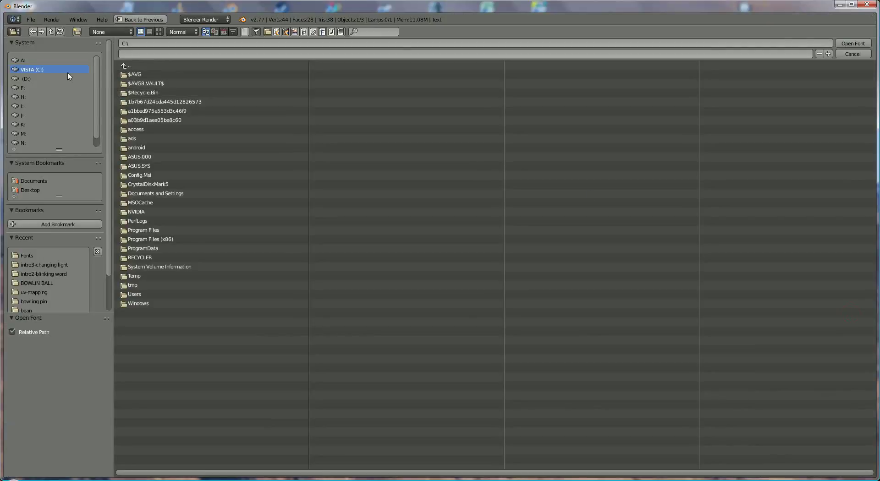
pyautogui.click(137, 303)
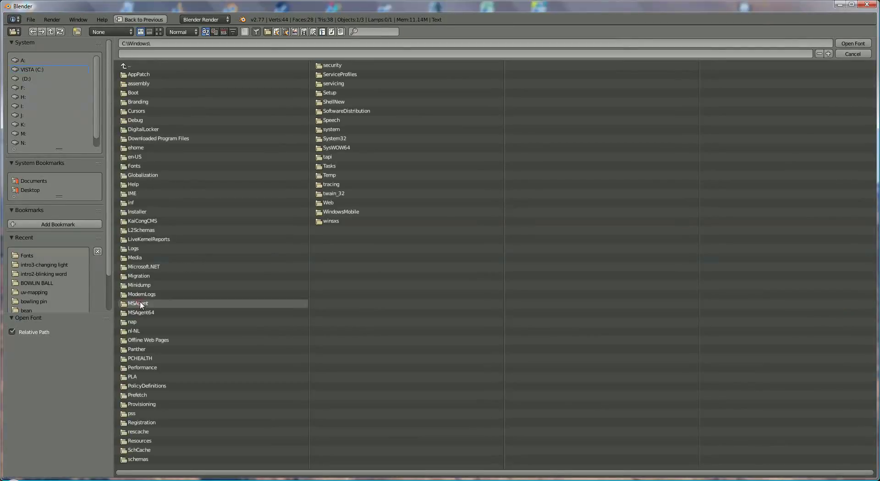
pyautogui.click(152, 162)
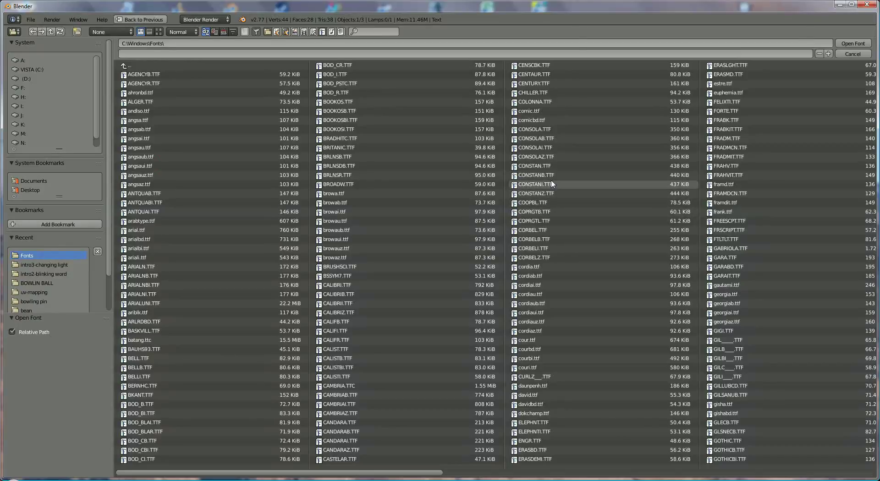
pyautogui.click(541, 203)
pyautogui.click(853, 43)
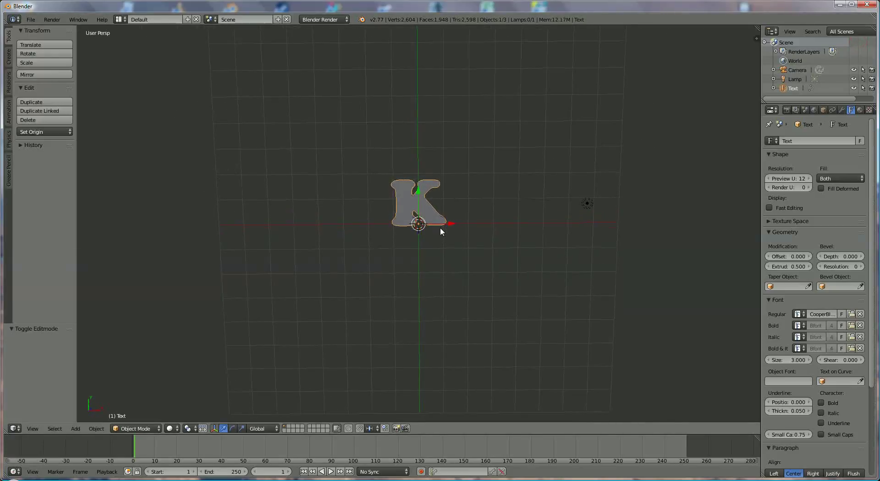
# Move the K to the left along the X axis.
pyautogui.moveTo(451, 224); pyautogui.dragTo(368, 218)
pyautogui.click(367, 218)
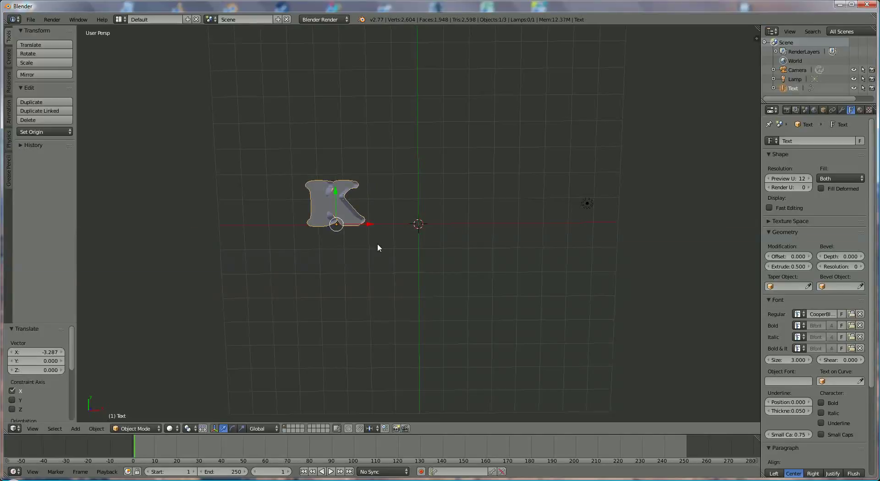
pyautogui.moveTo(422, 266); pyautogui.dragTo(422, 261, button='middle')
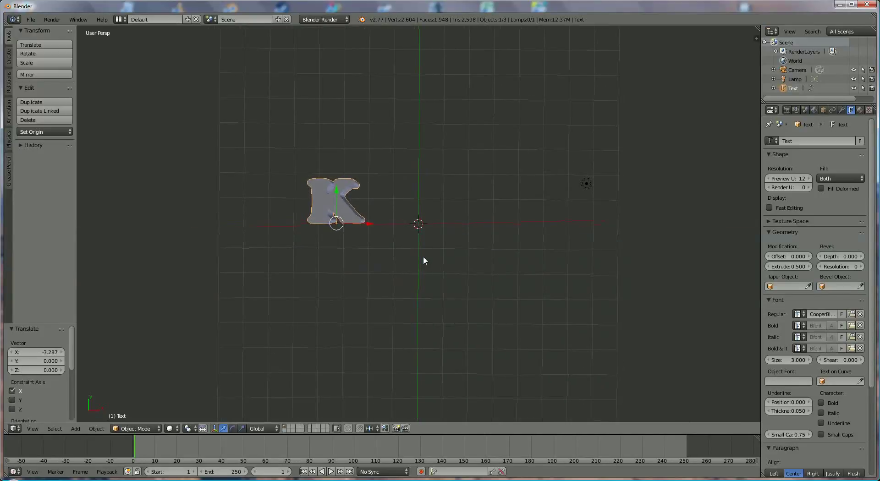
# Add a new material named 'white' with diffuse and specular intensity 1.0.
pyautogui.click(859, 110)
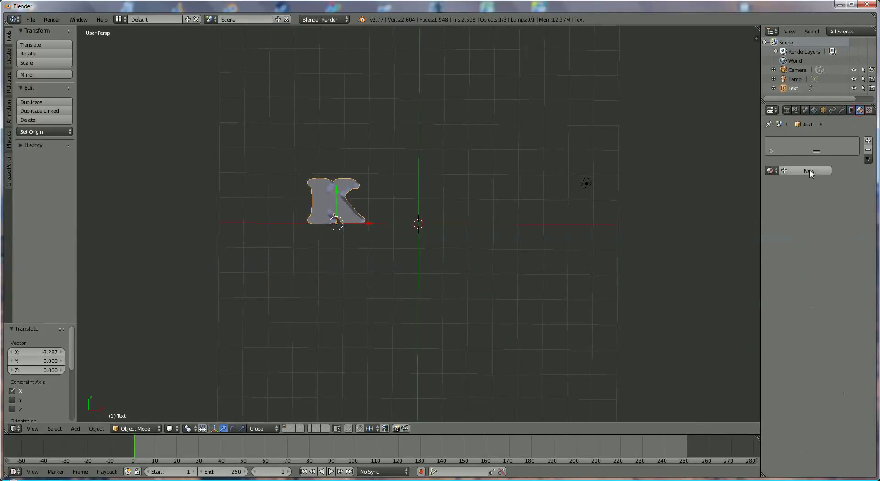
pyautogui.click(807, 171)
pyautogui.click(789, 170)
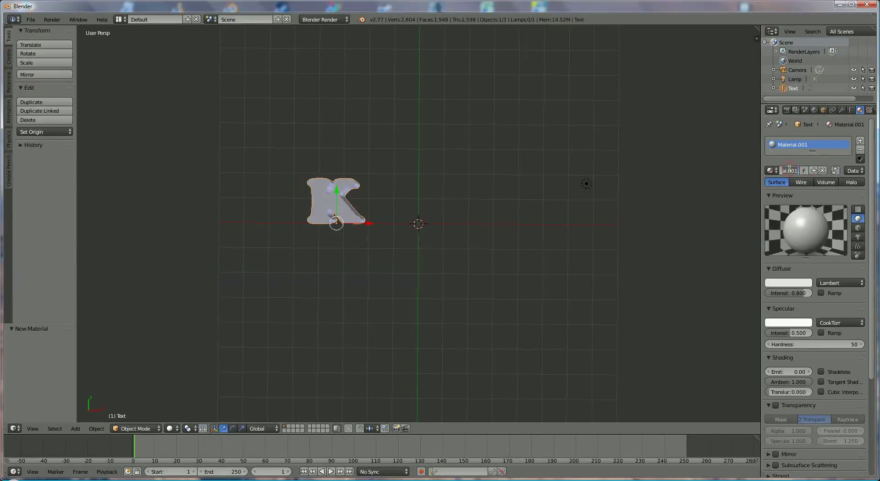
pyautogui.write('white')
pyautogui.press('Return')
pyautogui.moveTo(803, 294); pyautogui.dragTo(816, 294)
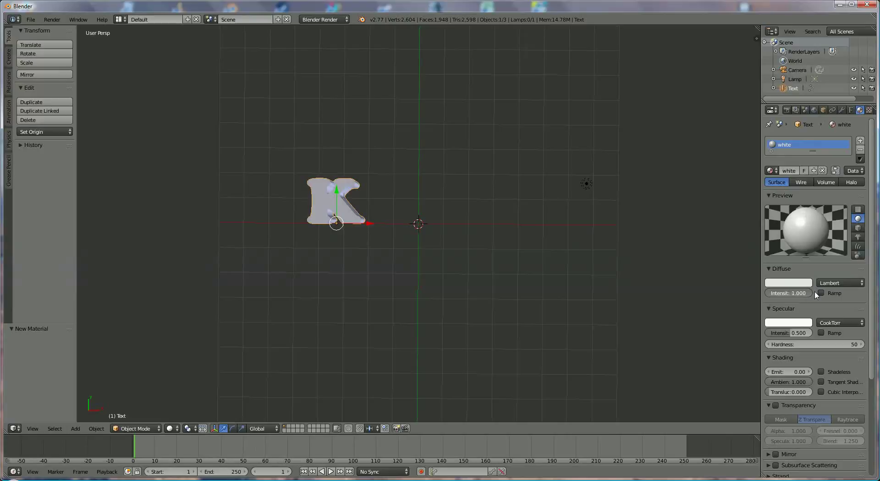
pyautogui.moveTo(798, 334); pyautogui.dragTo(820, 333)
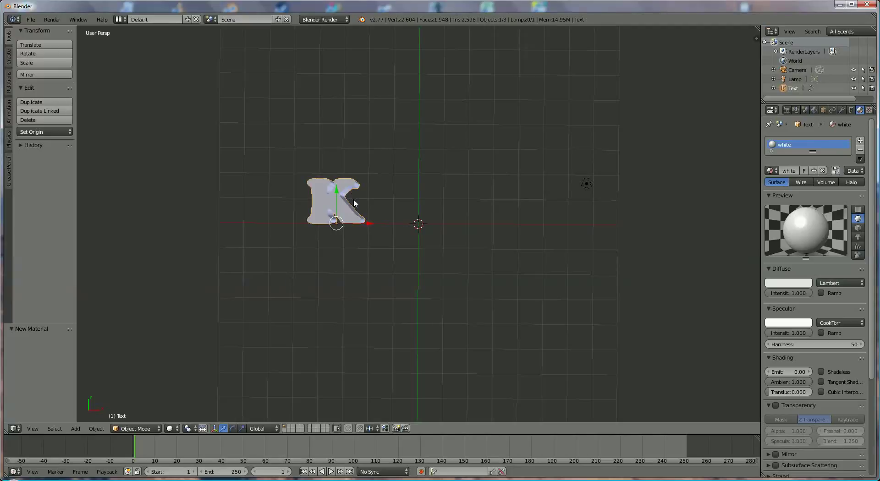
# Duplicate the K and place the copy to its right along X.
pyautogui.hotkey('shift', 'd')
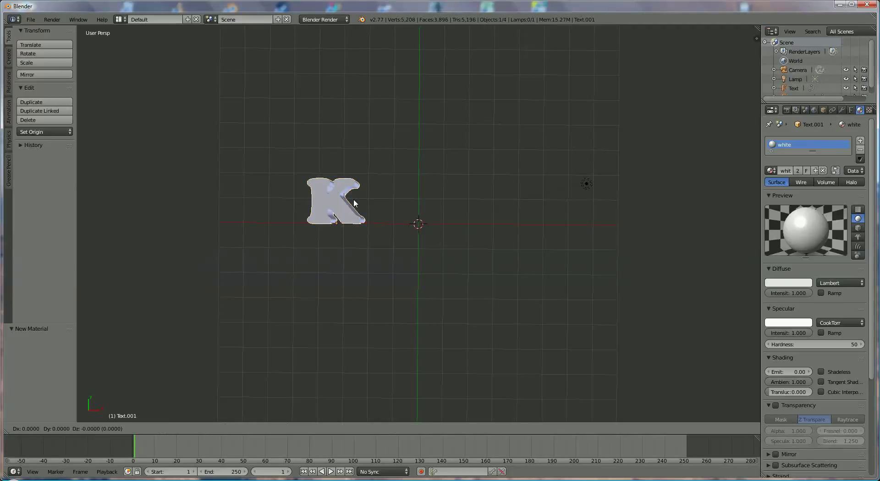
pyautogui.press('x')
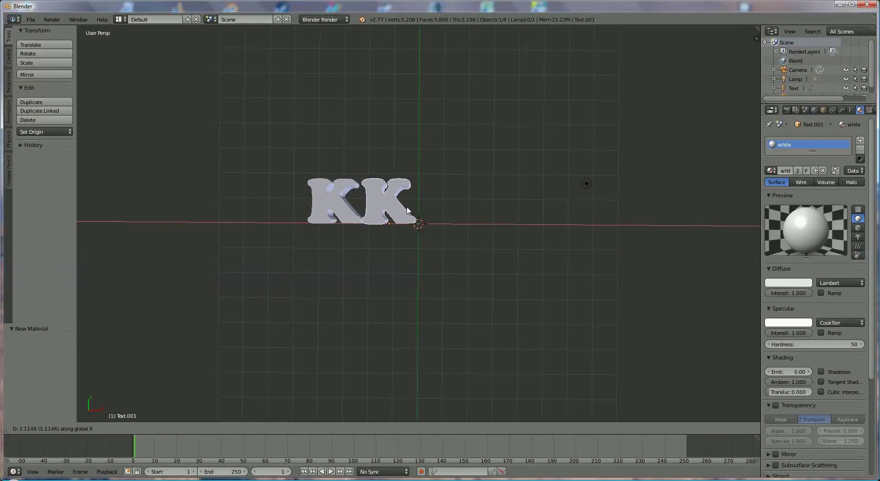
pyautogui.click(410, 210)
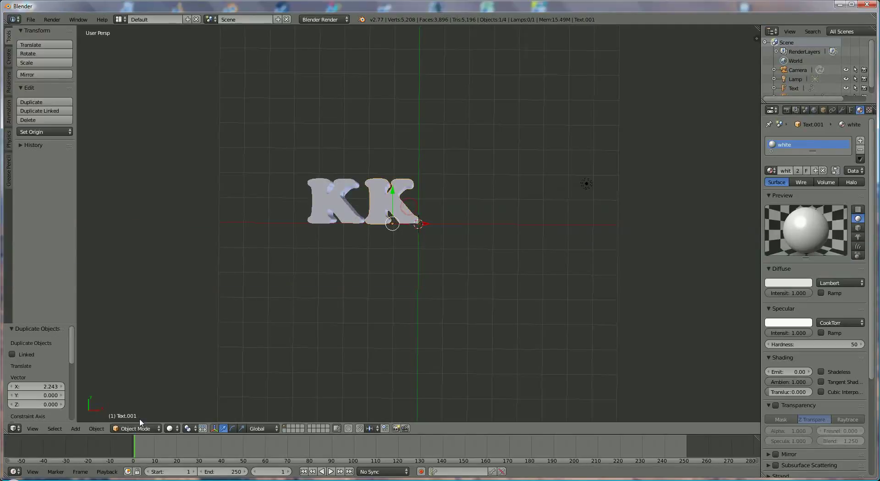
# Change the copy's letter to 'I' and shift it slightly left toward the K.
pyautogui.click(143, 431)
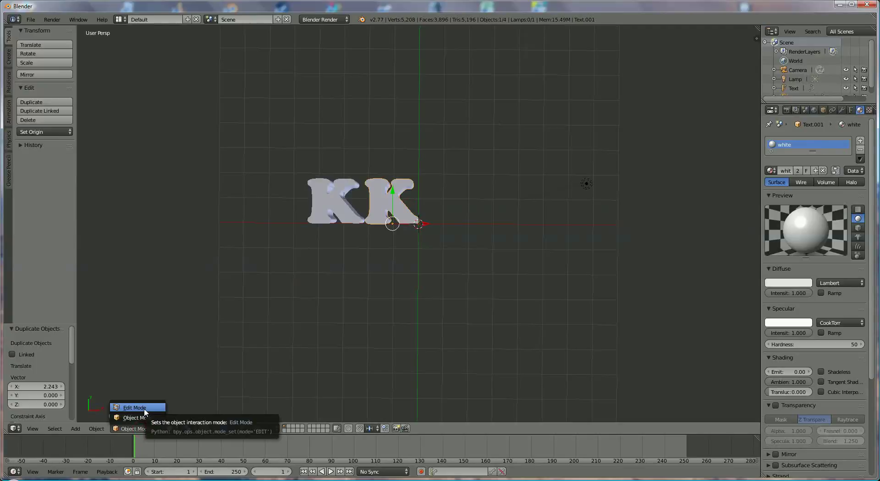
pyautogui.click(143, 409)
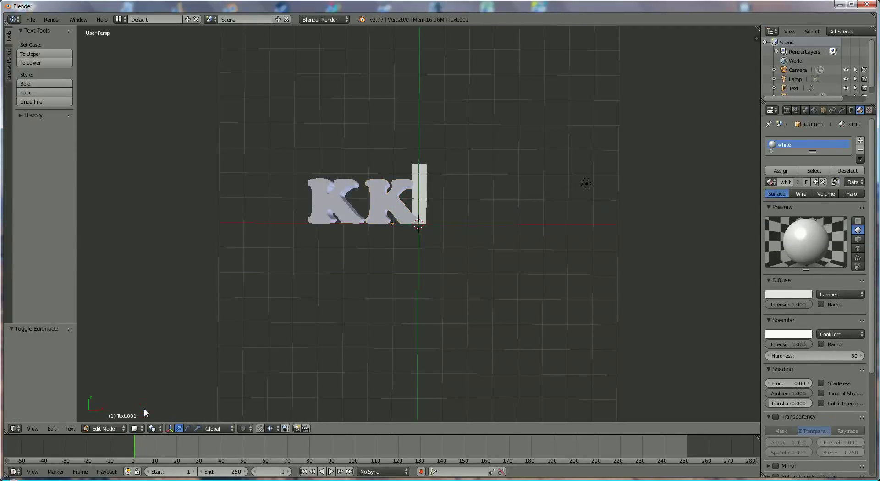
pyautogui.press('BackSpace')
pyautogui.write('I')
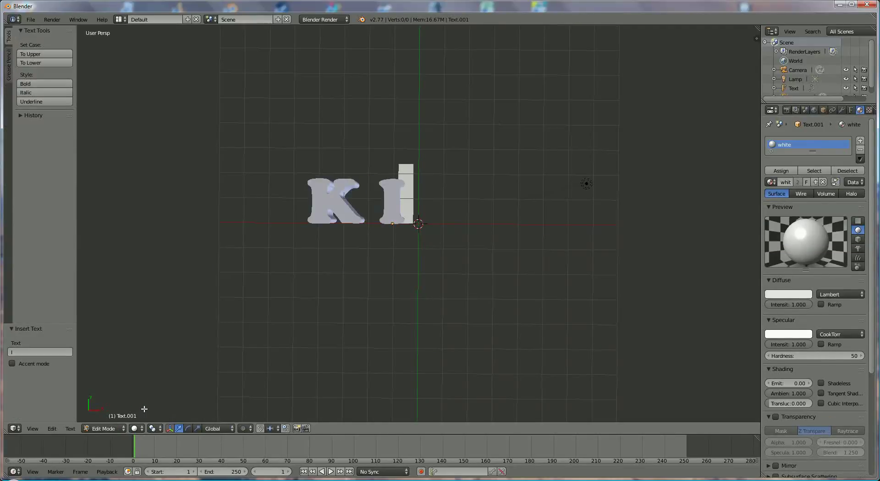
pyautogui.click(97, 431)
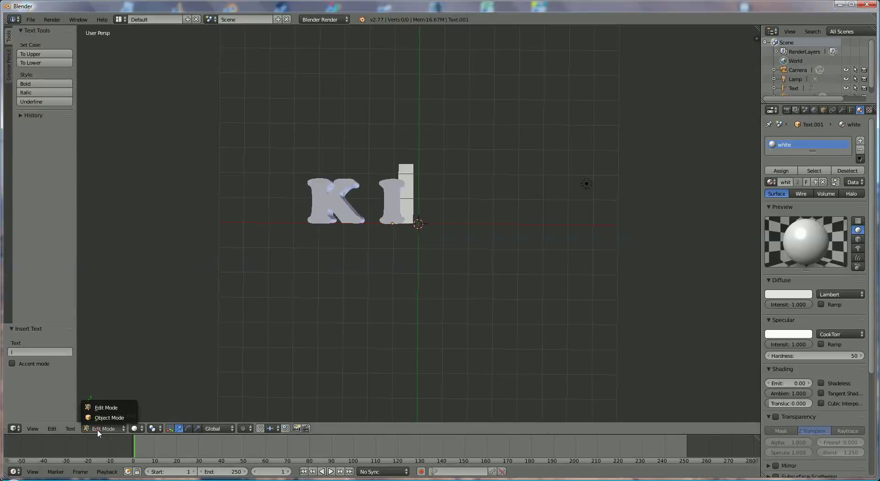
pyautogui.click(107, 419)
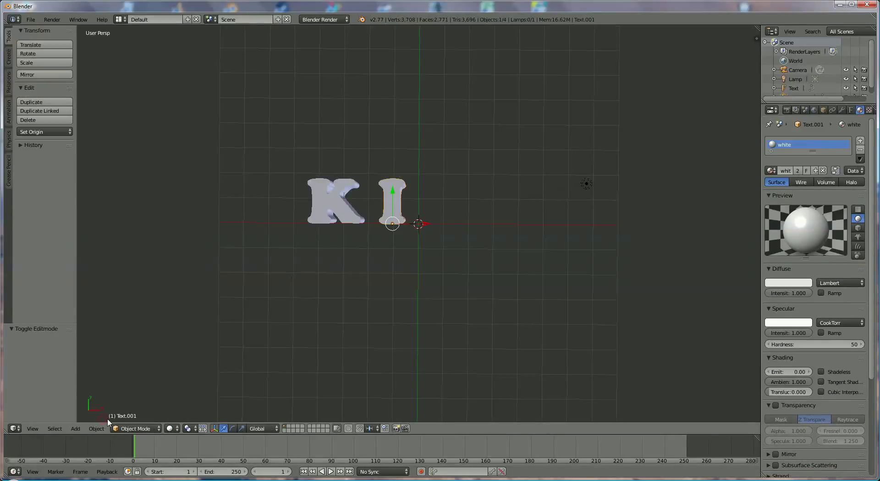
pyautogui.press('g')
pyautogui.press('x')
pyautogui.click(416, 226)
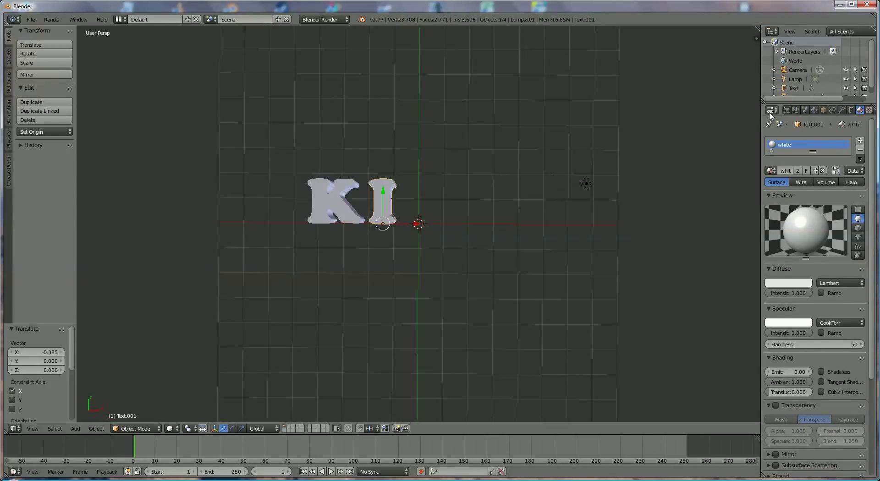
# Give the I a new red material at full diffuse and specular intensity, removing white.
pyautogui.click(861, 141)
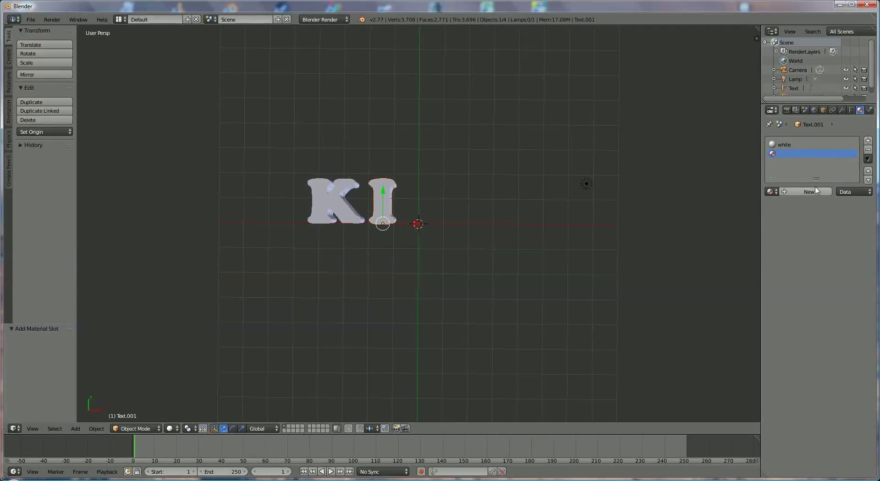
pyautogui.click(802, 192)
pyautogui.write('red')
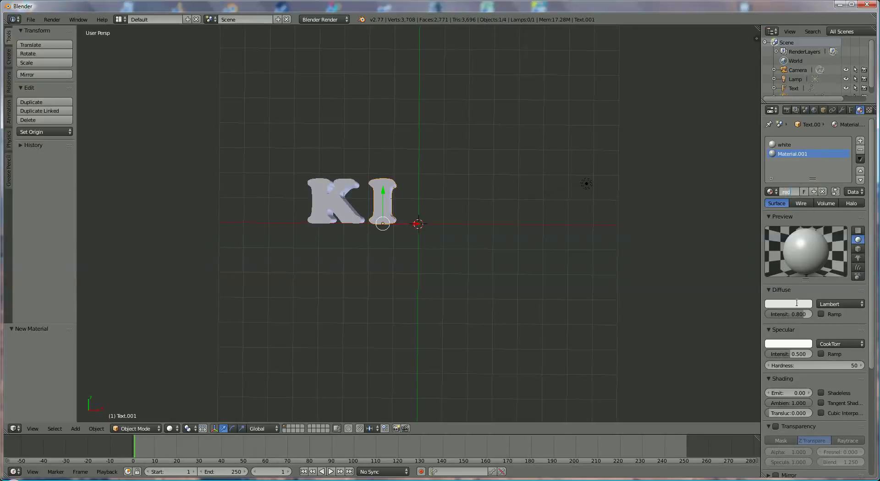
pyautogui.press('Return')
pyautogui.click(797, 304)
pyautogui.click(765, 249)
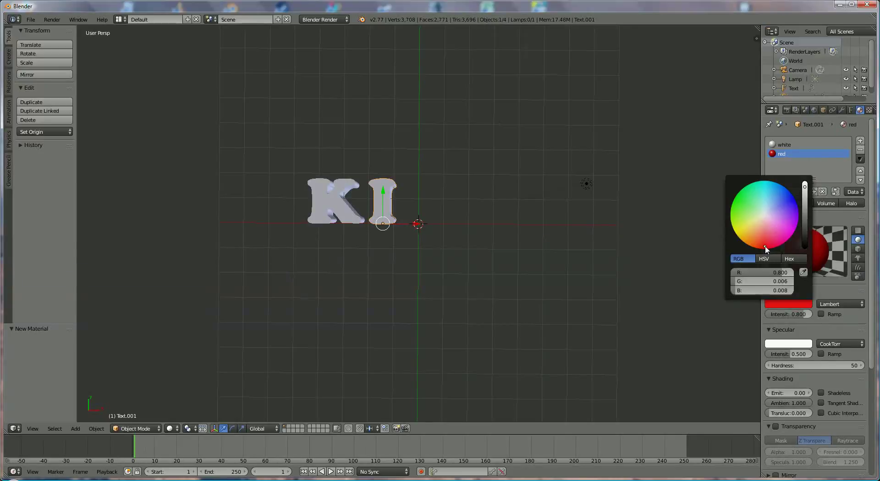
pyautogui.moveTo(799, 315); pyautogui.dragTo(820, 315)
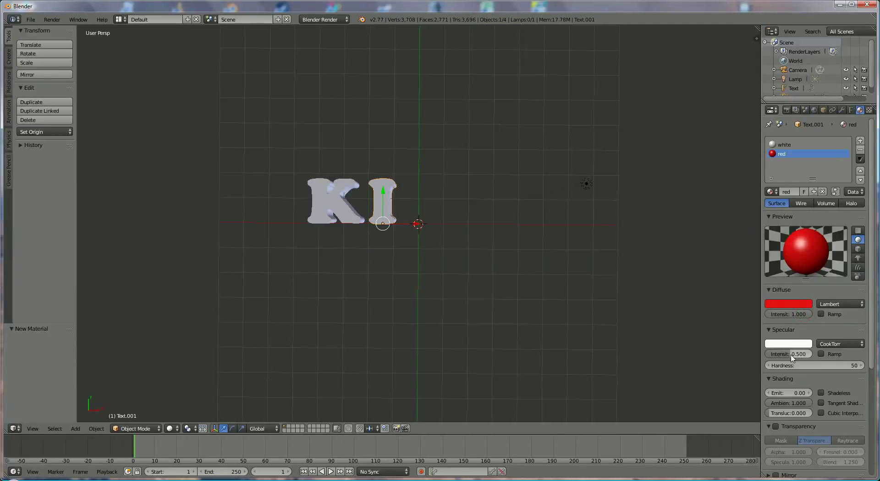
pyautogui.moveTo(797, 354); pyautogui.dragTo(832, 355)
pyautogui.click(781, 144)
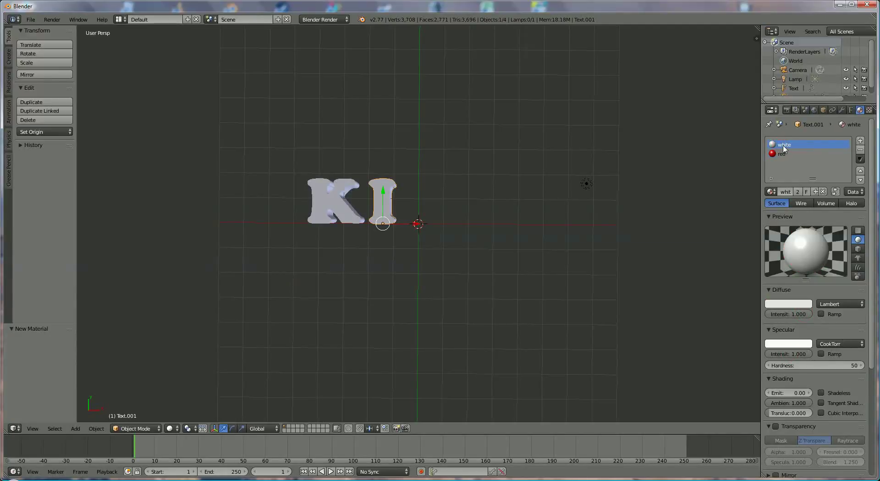
pyautogui.click(860, 149)
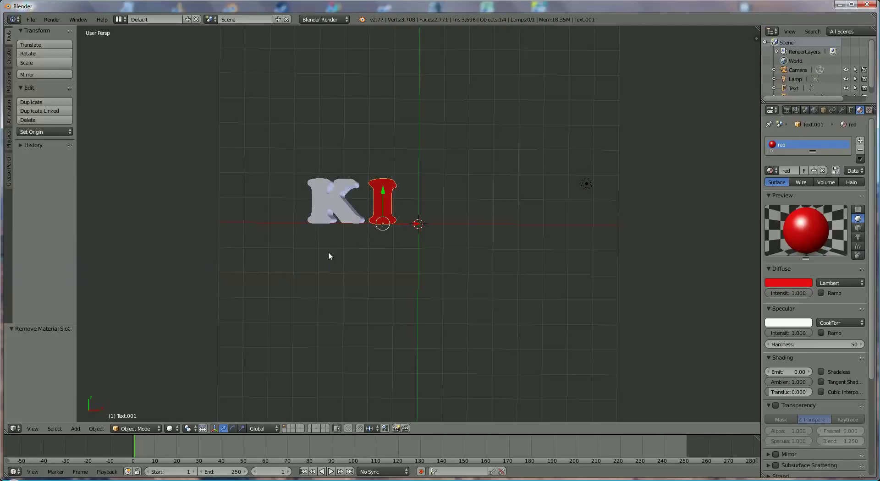
# Duplicate the red I and place the copy to its right along X.
pyautogui.hotkey('shift', 'd')
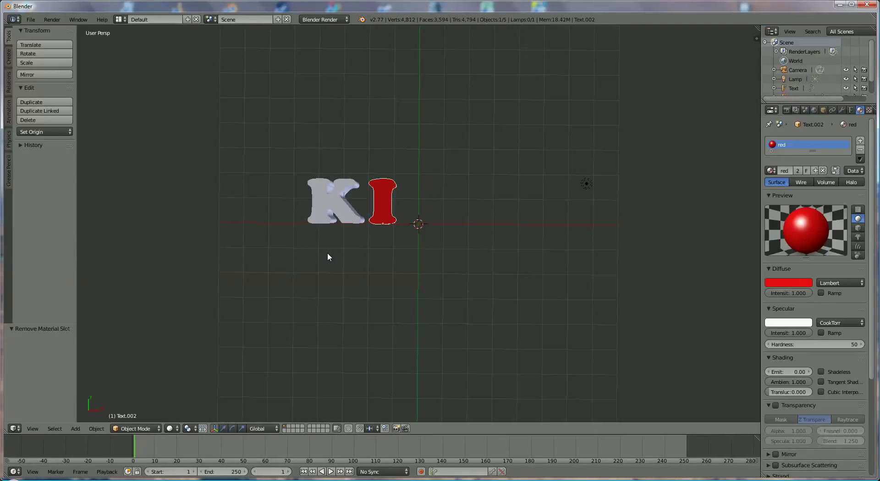
pyautogui.press('x')
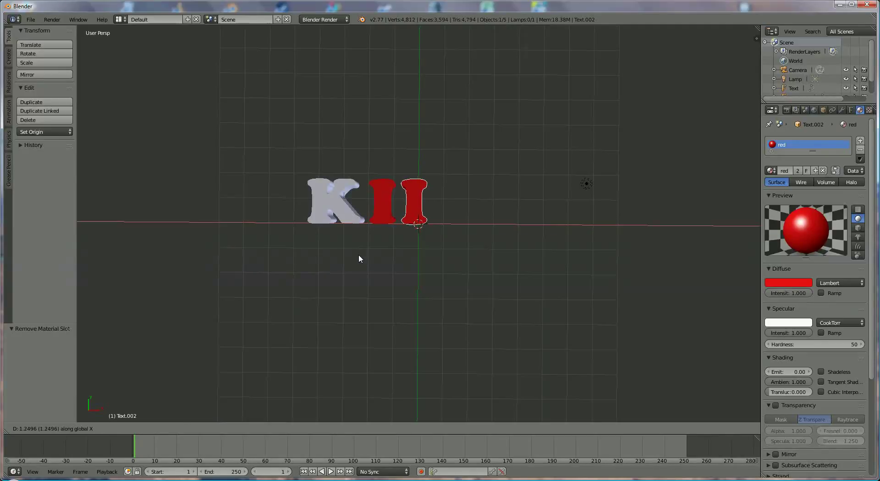
pyautogui.click(359, 254)
pyautogui.click(132, 428)
# Change the duplicate's letter to 'L' and nudge it 0.238 right along X.
pyautogui.click(135, 410)
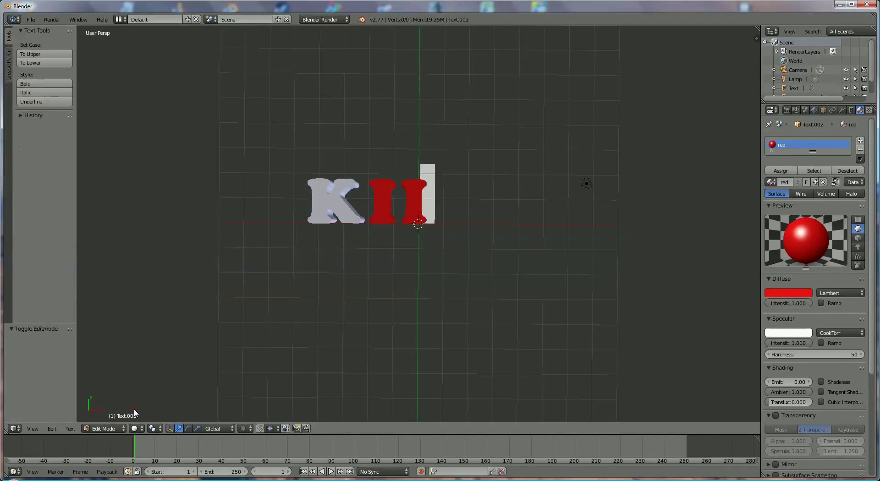
pyautogui.press('BackSpace')
pyautogui.write('L')
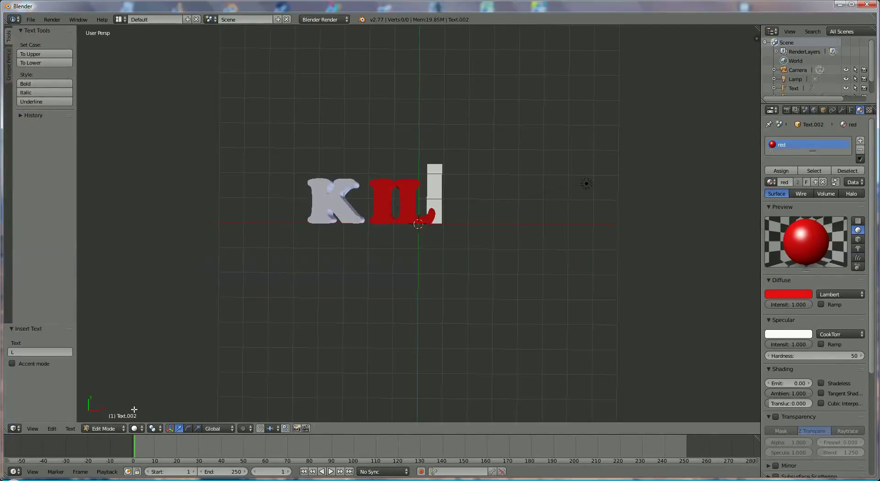
pyautogui.click(104, 428)
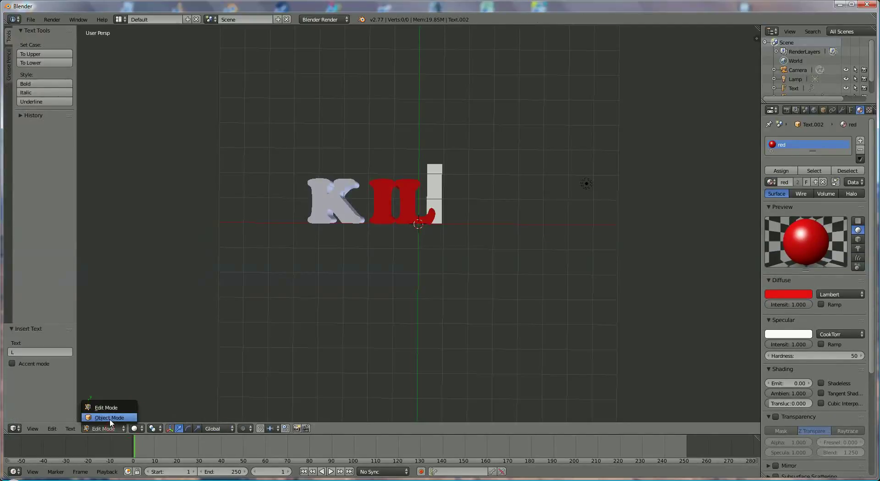
pyautogui.click(102, 406)
pyautogui.moveTo(447, 223); pyautogui.dragTo(452, 221)
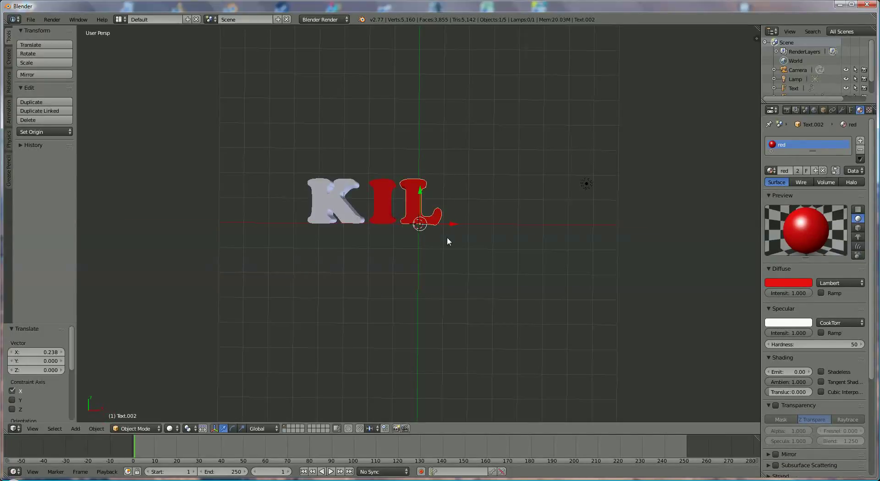
# Assign the L a new 'blue' material with diffuse and specular intensity 1.000, removing red.
pyautogui.click(861, 141)
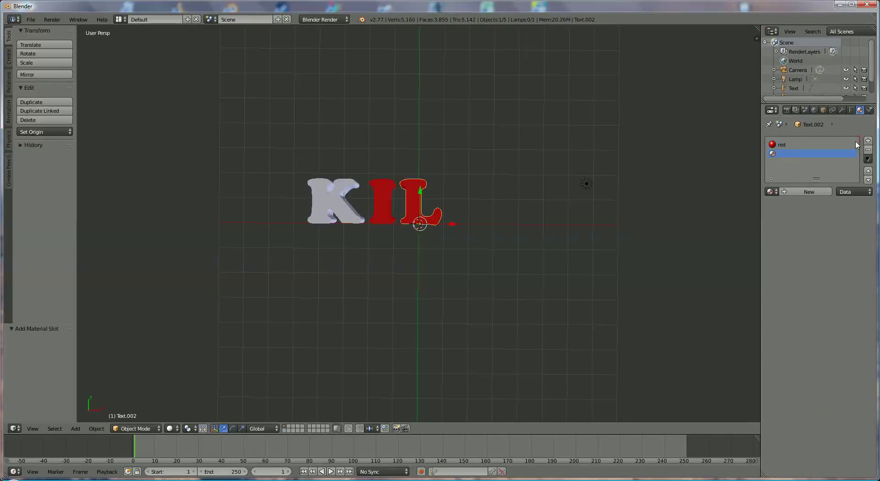
pyautogui.click(802, 193)
pyautogui.doubleClick(792, 192)
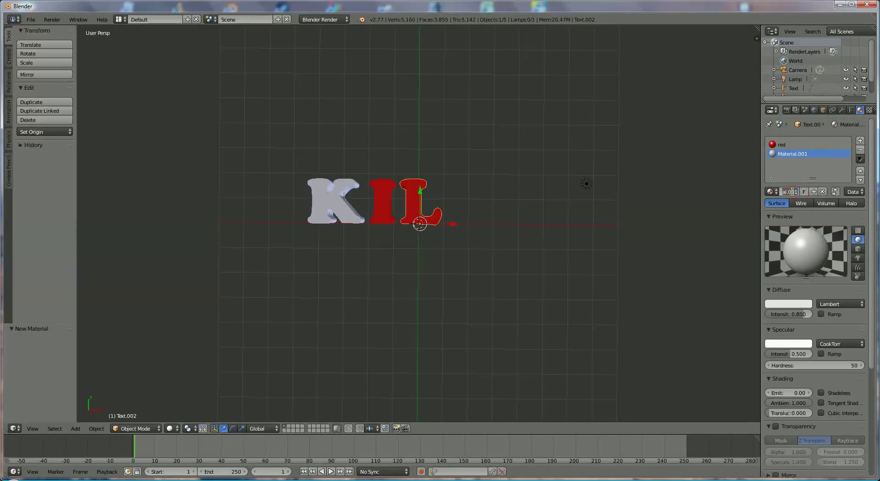
pyautogui.write('blue')
pyautogui.press('Return')
pyautogui.click(801, 303)
pyautogui.click(791, 196)
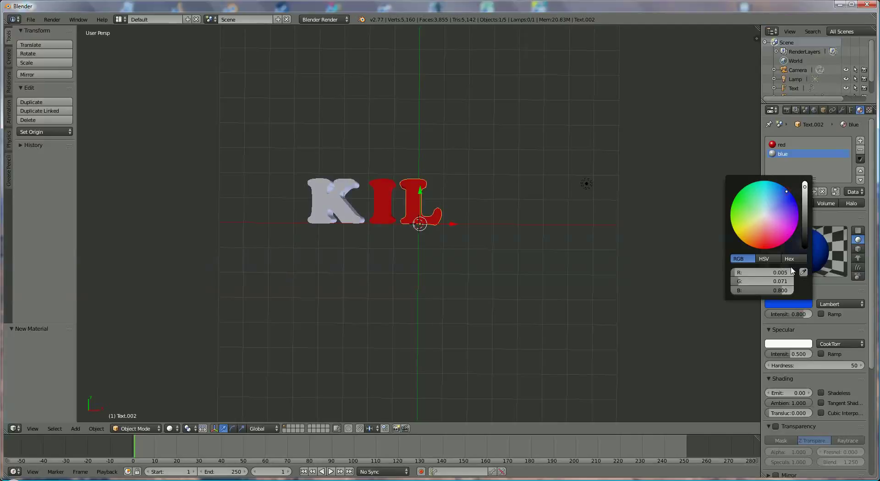
pyautogui.moveTo(804, 316); pyautogui.dragTo(827, 316)
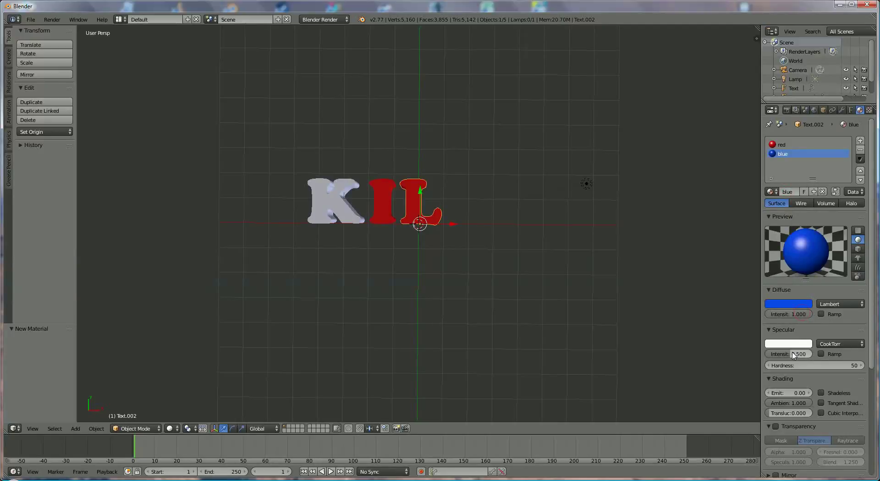
pyautogui.moveTo(799, 354); pyautogui.dragTo(831, 356)
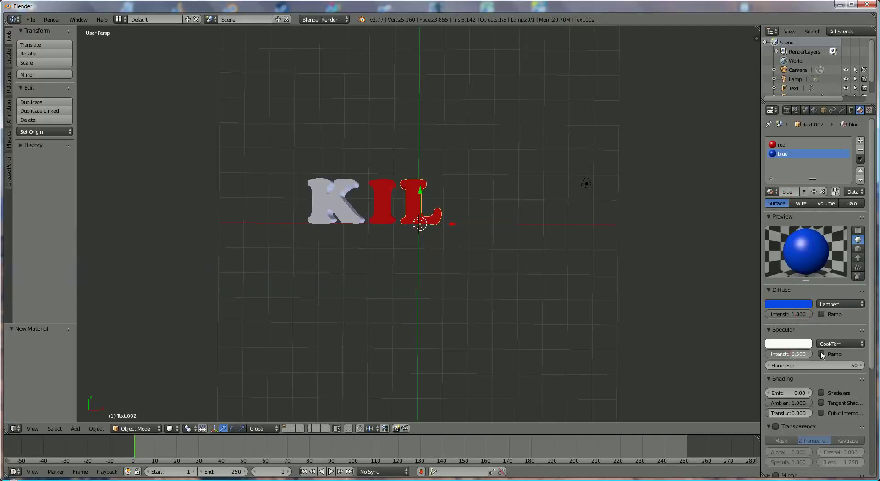
pyautogui.click(781, 144)
pyautogui.click(861, 151)
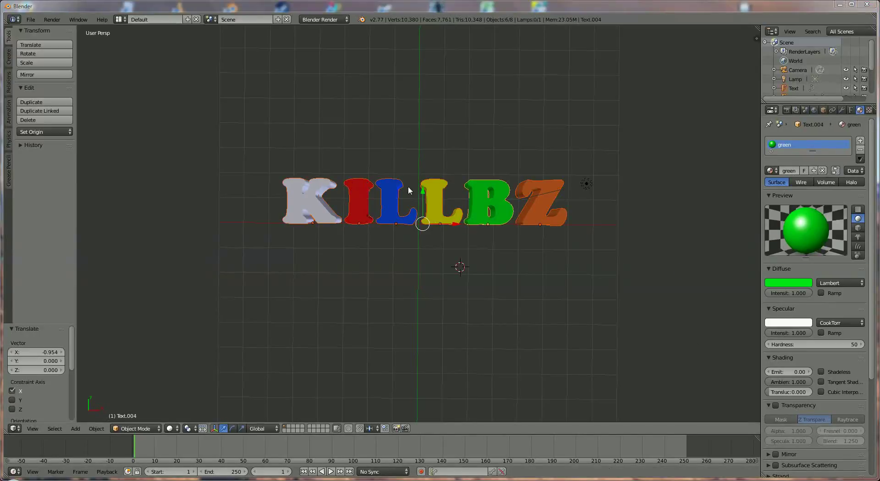
# Select the lamp and move it left along X.
pyautogui.rightClick(587, 185)
pyautogui.moveTo(618, 185); pyautogui.dragTo(450, 185)
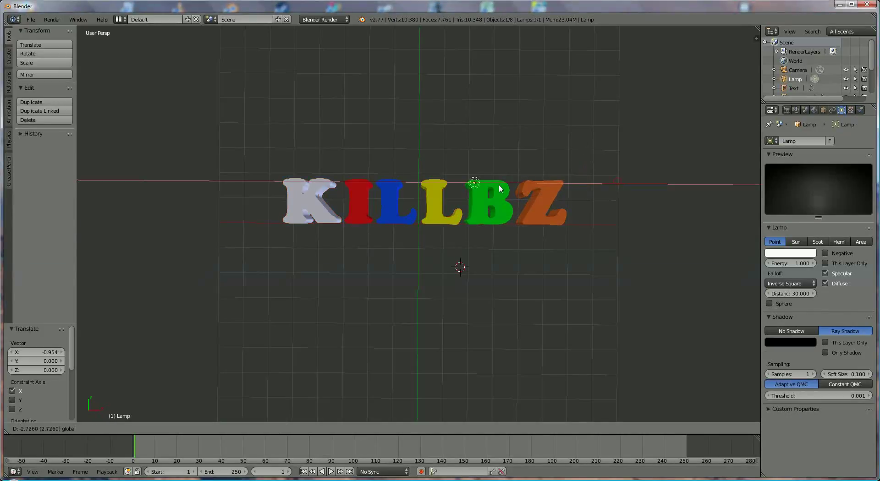
pyautogui.click(449, 185)
# Move the lamp along Y to about -0.5, checking side, front and top views.
pyautogui.moveTo(415, 150); pyautogui.dragTo(416, 170)
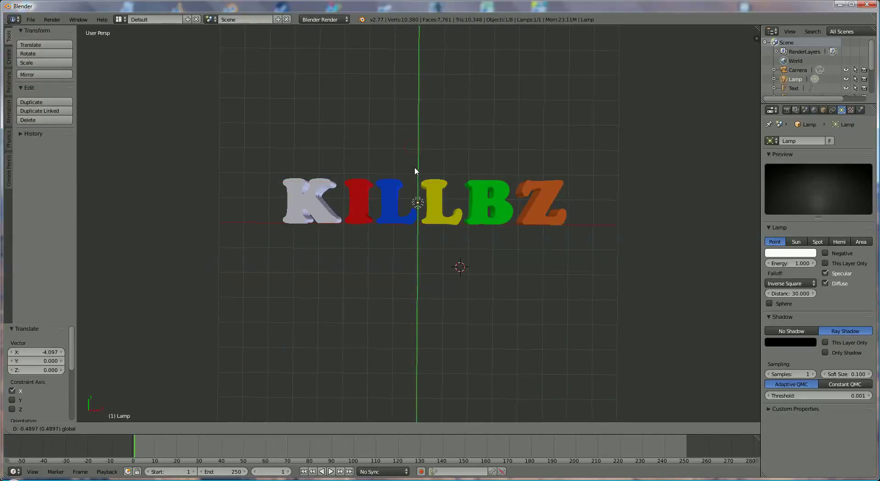
pyautogui.click(414, 168)
pyautogui.press('KP_3')
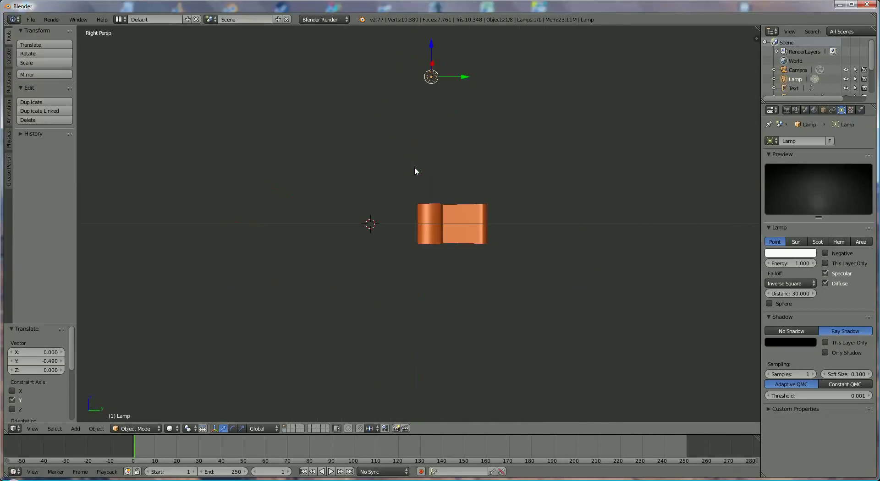
pyautogui.moveTo(464, 78); pyautogui.dragTo(479, 77)
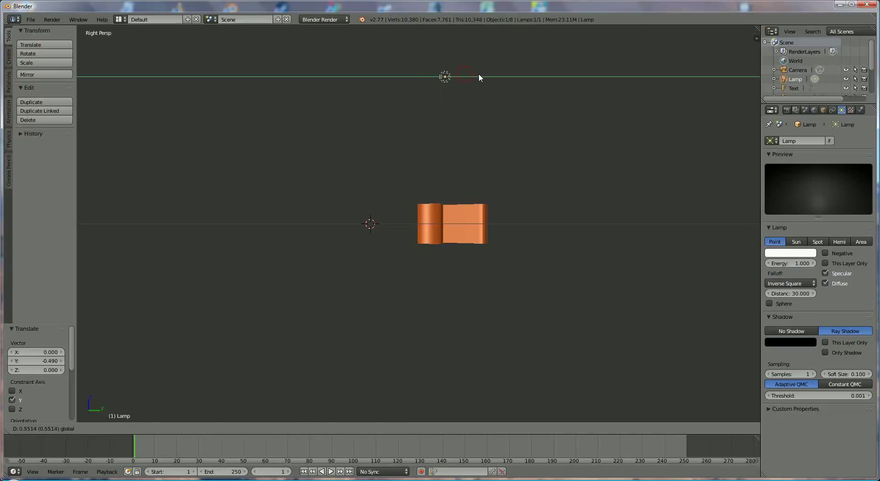
pyautogui.press('KP_1')
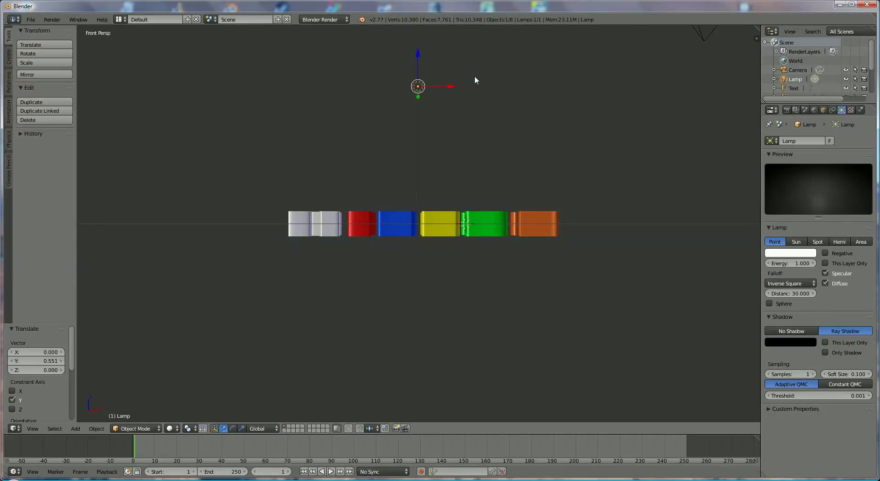
pyautogui.press('KP_7')
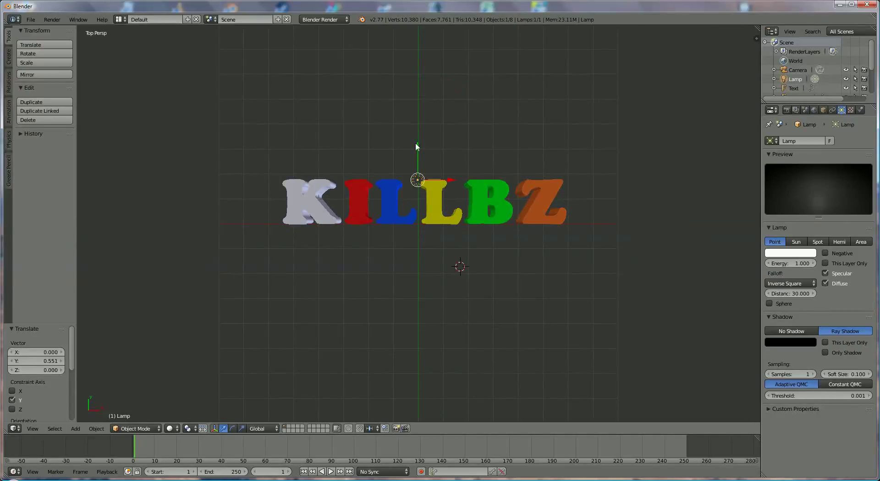
pyautogui.moveTo(416, 144); pyautogui.dragTo(417, 165)
# Select the camera, enable Lock Camera to View, and look through the camera.
pyautogui.scroll(-4, 519, 262)
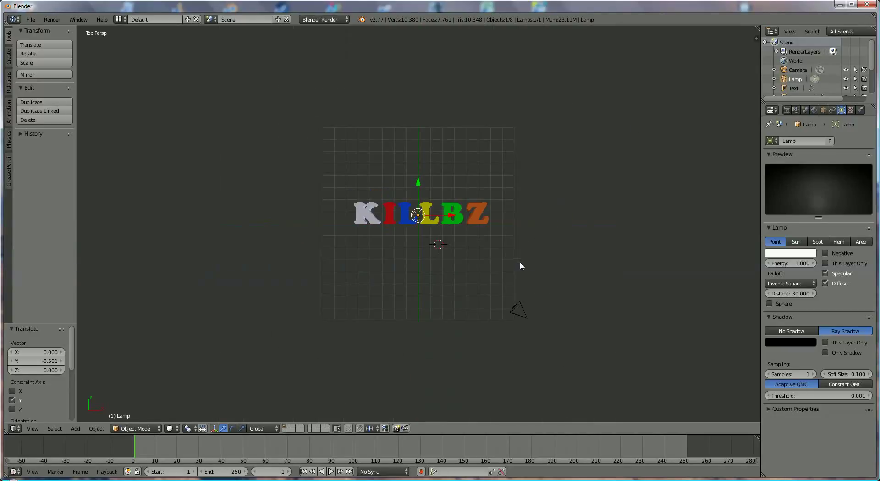
pyautogui.rightClick(801, 74)
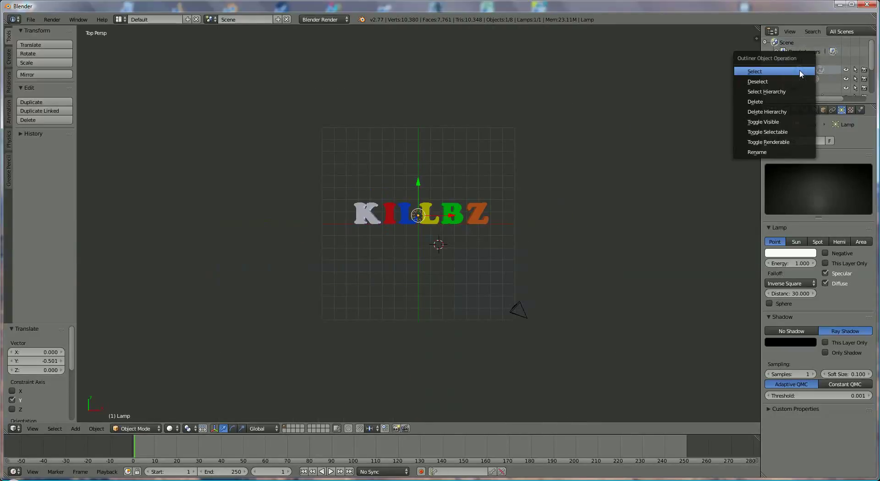
pyautogui.click(800, 73)
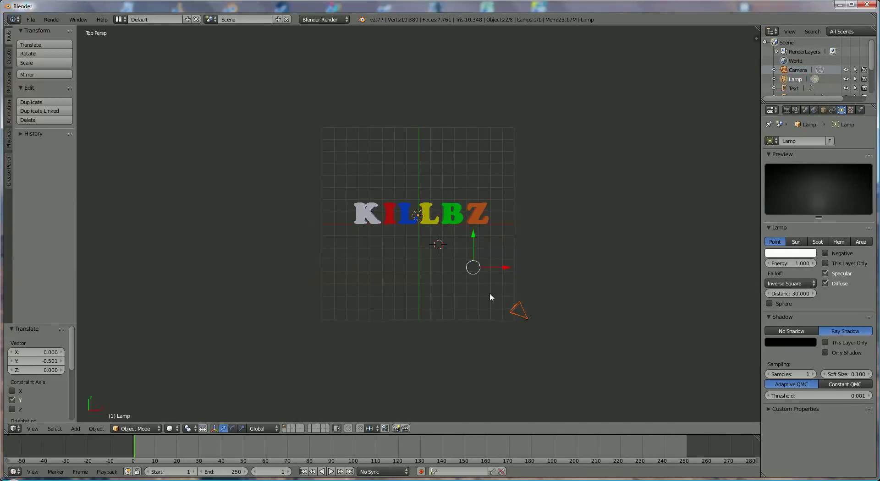
pyautogui.press('n')
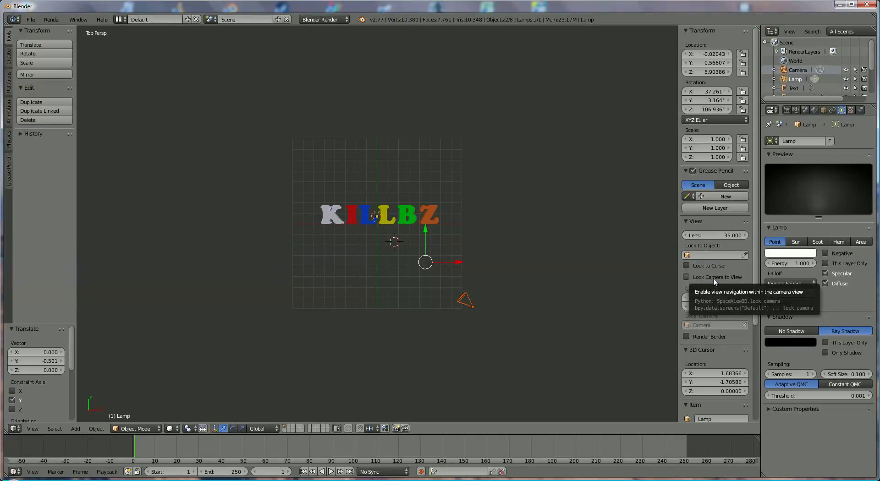
pyautogui.click(686, 277)
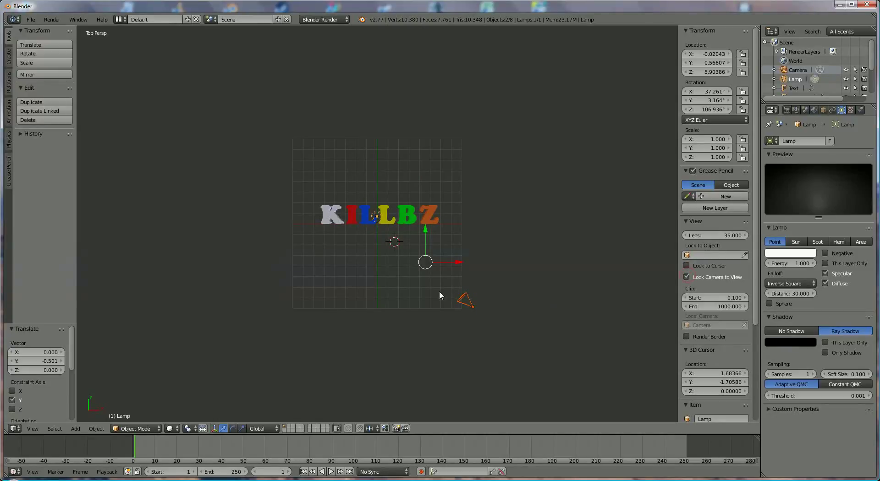
pyautogui.press('KP_0')
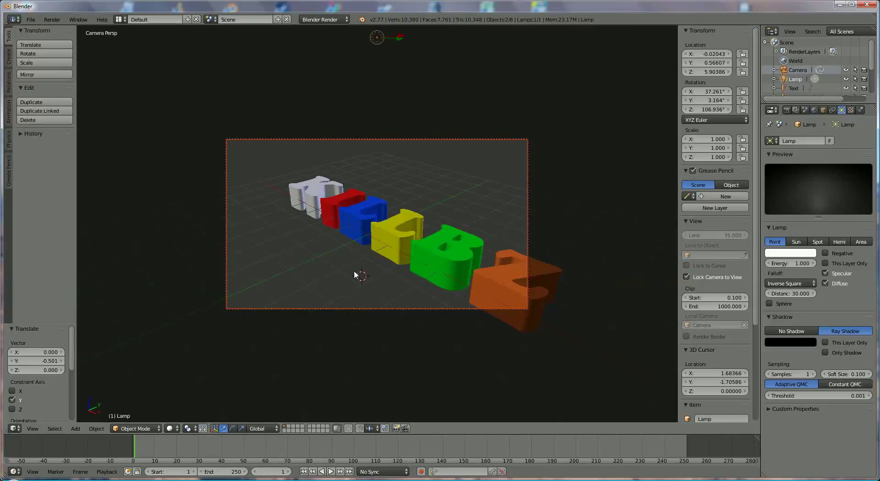
# Frame all six KILLBZ letters centred and face-on in the camera view.
pyautogui.moveTo(326, 245)
pyautogui.mouseDown(button='middle')
pyautogui.moveTo(354, 225)
pyautogui.moveTo(292, 195)
pyautogui.moveTo(347, 216)
pyautogui.moveTo(397, 288)
pyautogui.mouseUp(button='middle')
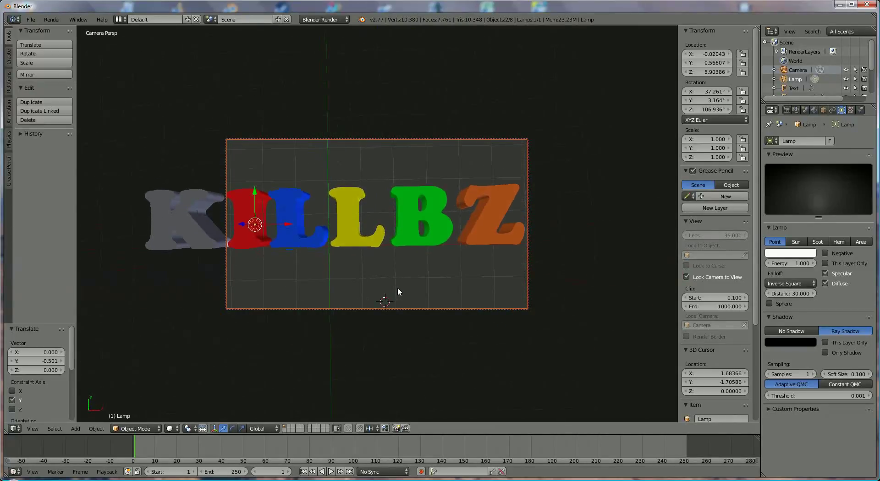
pyautogui.scroll(-1, 396, 291)
pyautogui.scroll(-1, 397, 292)
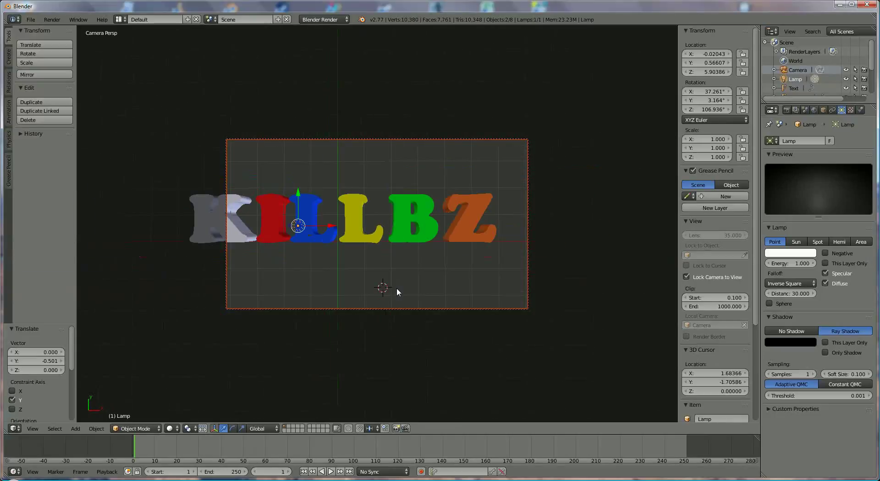
pyautogui.scroll(-1, 397, 290)
pyautogui.keyDown('shift'); pyautogui.moveTo(375, 248); pyautogui.dragTo(400, 248, button='middle'); pyautogui.keyUp('shift')
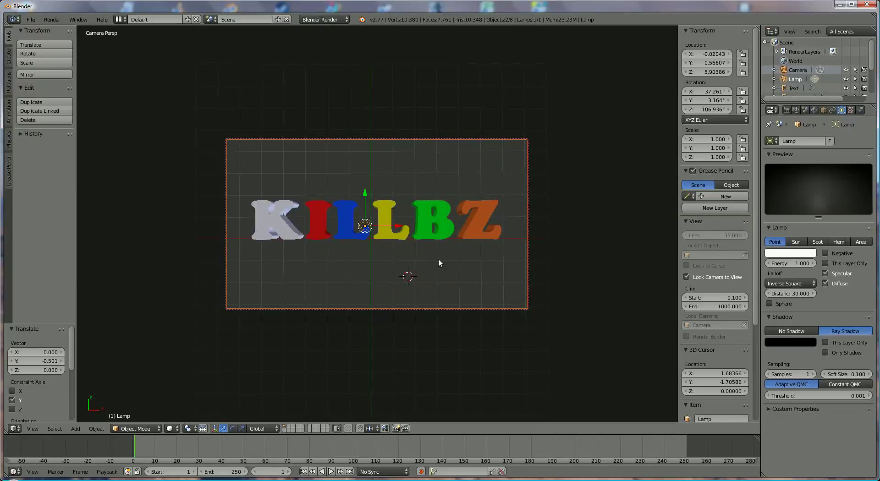
pyautogui.moveTo(451, 262); pyautogui.dragTo(450, 263, button='middle')
pyautogui.moveTo(451, 264); pyautogui.dragTo(451, 264, button='middle')
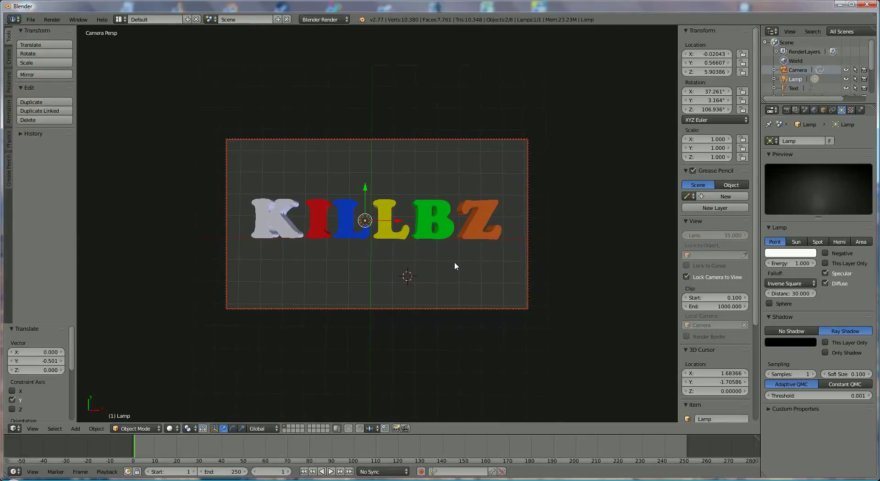
# Enable Paper Sky for the world and set the horizon colour to pale yellow.
pyautogui.click(686, 277)
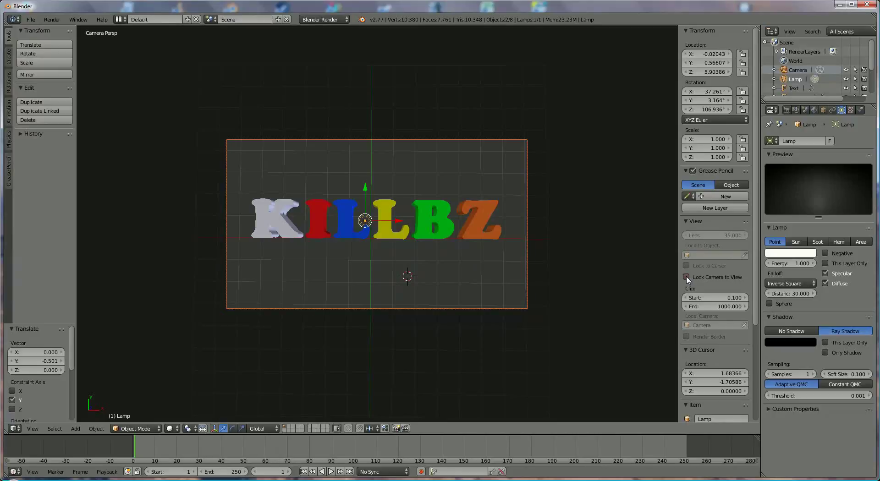
pyautogui.press('KP_7')
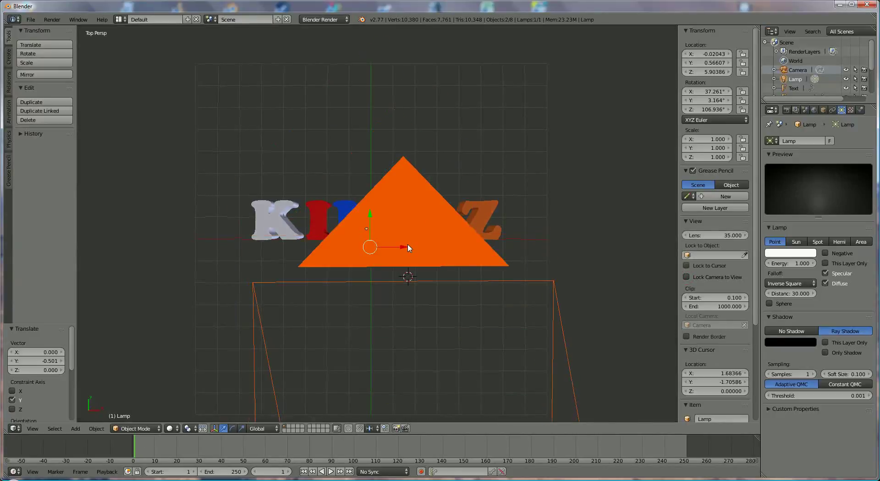
pyautogui.click(814, 110)
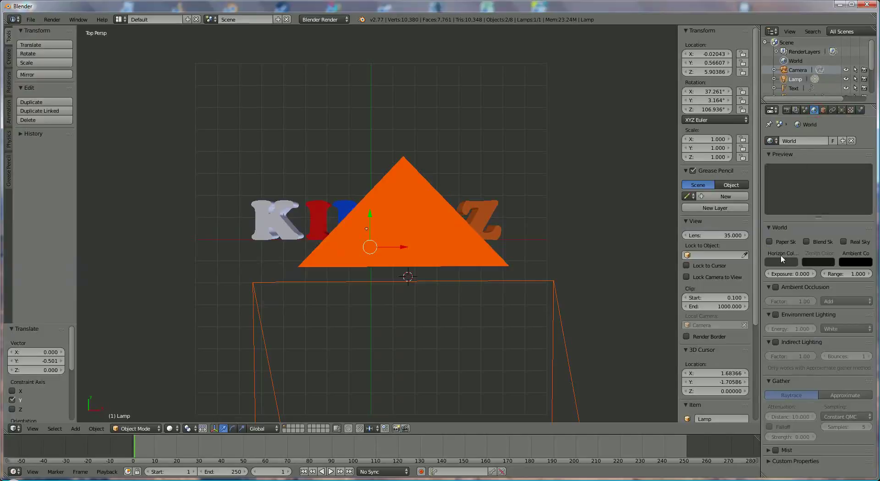
pyautogui.click(769, 242)
pyautogui.click(776, 262)
pyautogui.moveTo(790, 194)
pyautogui.mouseDown()
pyautogui.moveTo(794, 140)
pyautogui.moveTo(794, 153)
pyautogui.mouseUp()
pyautogui.moveTo(741, 189); pyautogui.dragTo(742, 177)
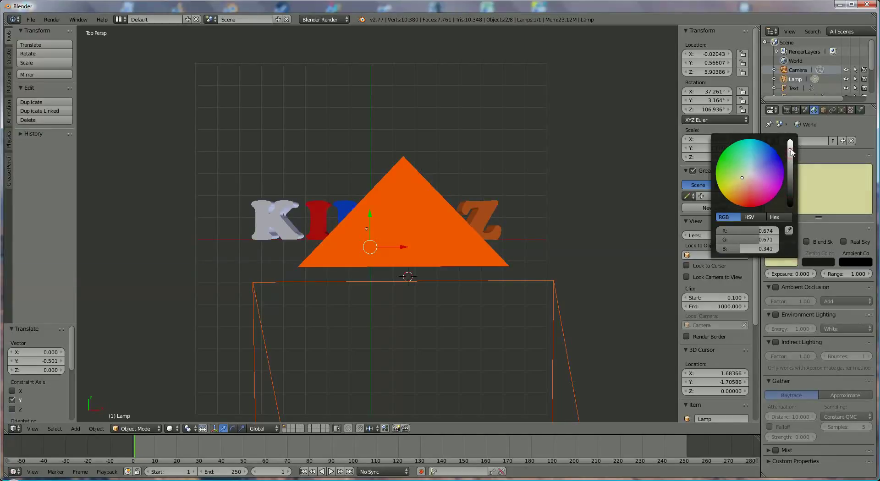
pyautogui.moveTo(791, 157); pyautogui.dragTo(790, 147)
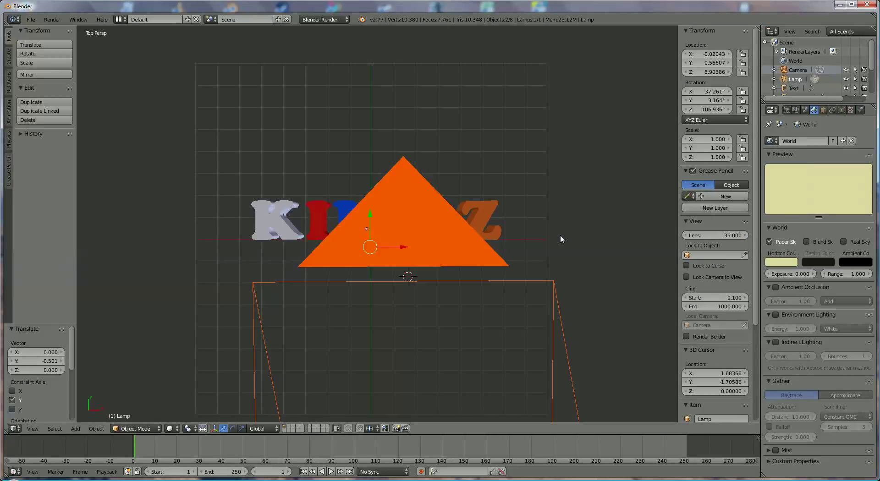
# Set the render output format to JPEG and render a test still.
pyautogui.click(786, 111)
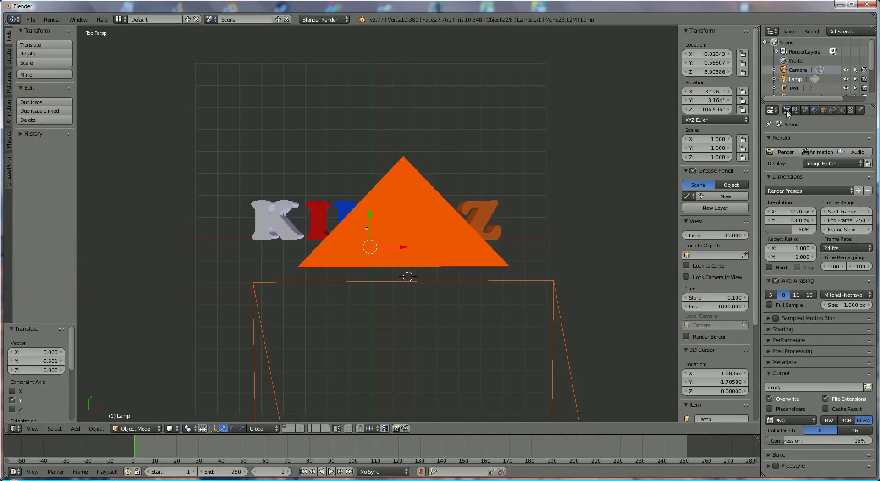
pyautogui.click(782, 423)
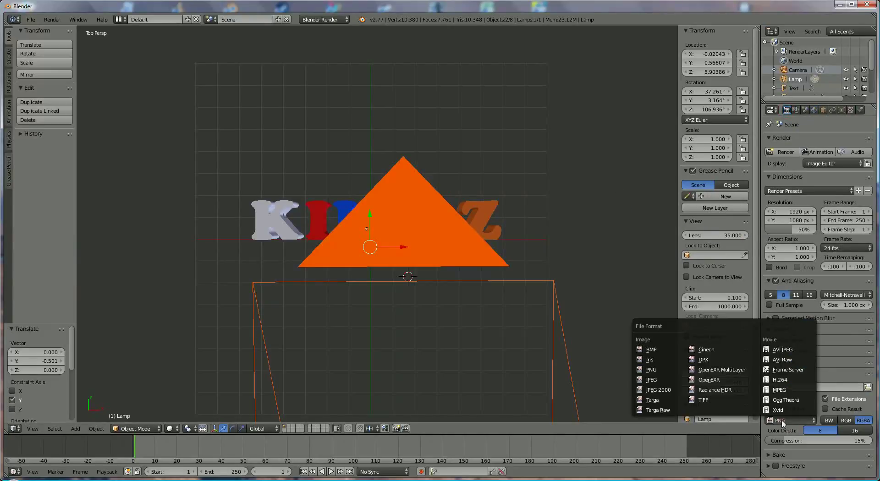
pyautogui.click(662, 380)
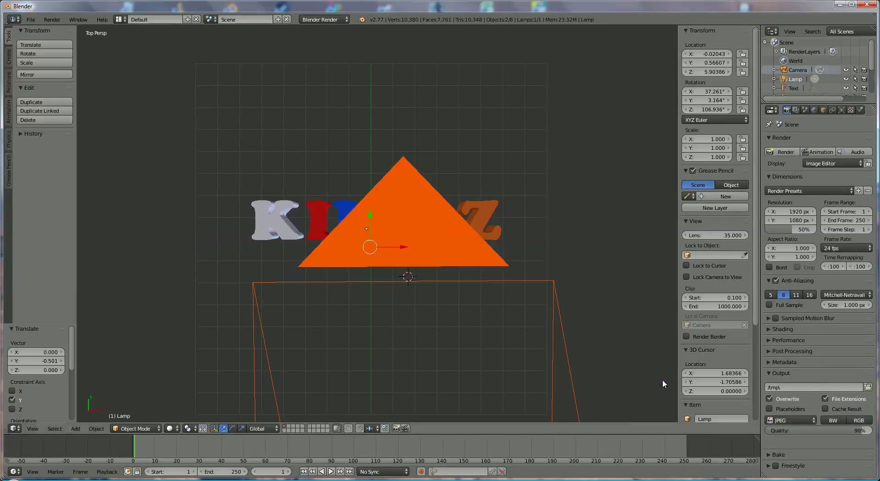
pyautogui.click(786, 153)
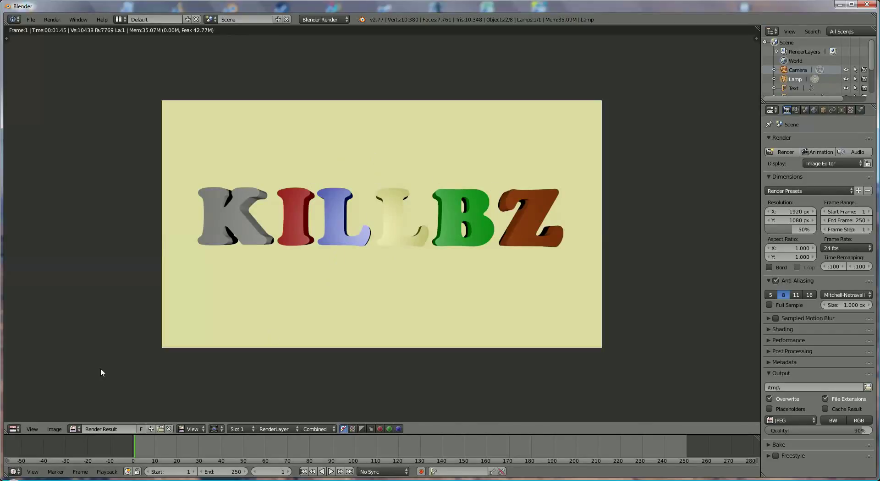
# Switch the area from the render result back to the 3D View.
pyautogui.click(16, 428)
pyautogui.click(18, 419)
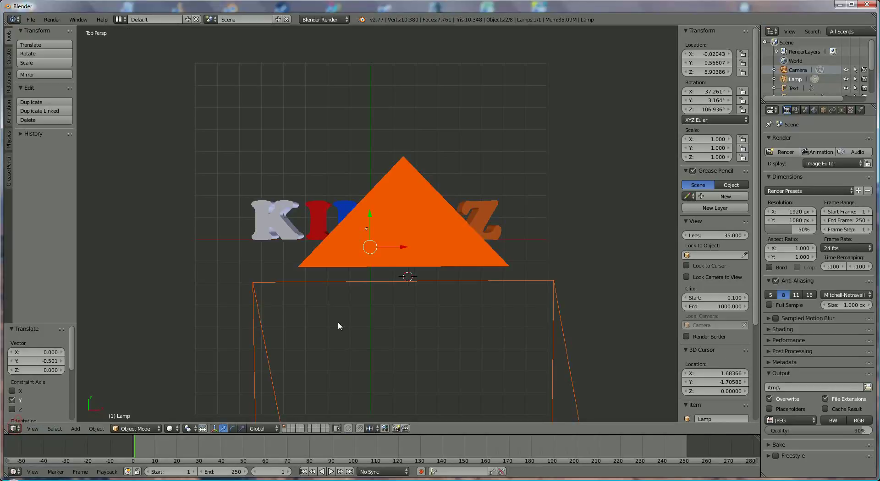
# Change the second L's diffuse colour from yellow to a muted yellow-green and render again.
pyautogui.rightClick(390, 231)
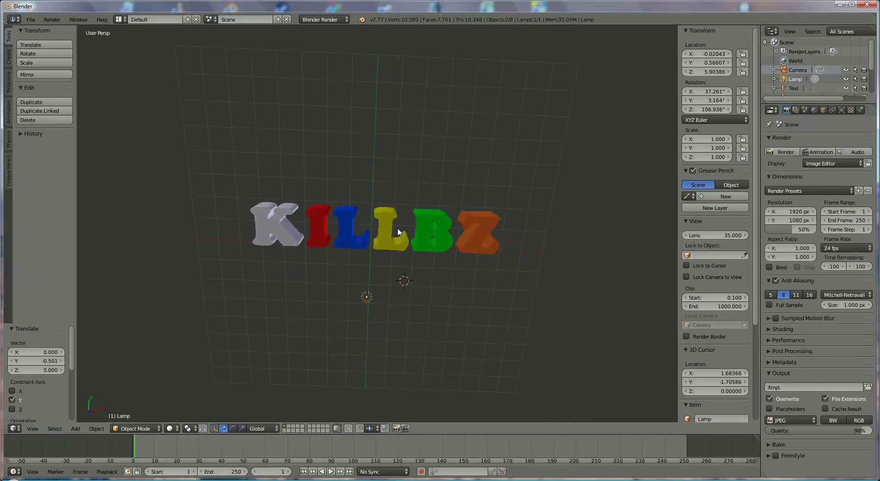
pyautogui.click(860, 109)
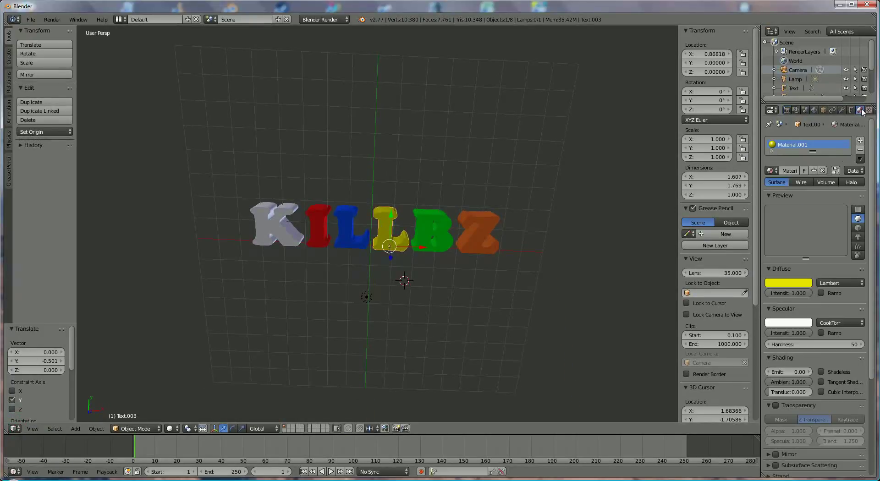
pyautogui.click(805, 284)
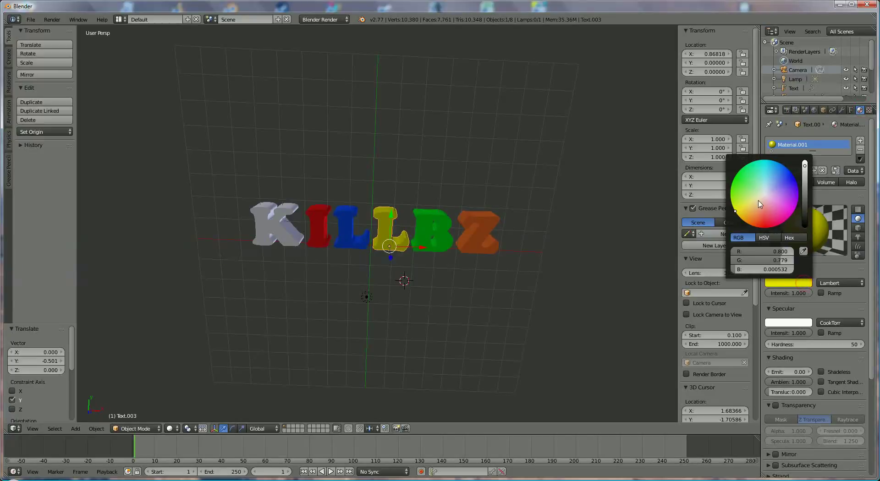
pyautogui.moveTo(747, 204); pyautogui.dragTo(741, 198)
pyautogui.moveTo(804, 166); pyautogui.dragTo(804, 173)
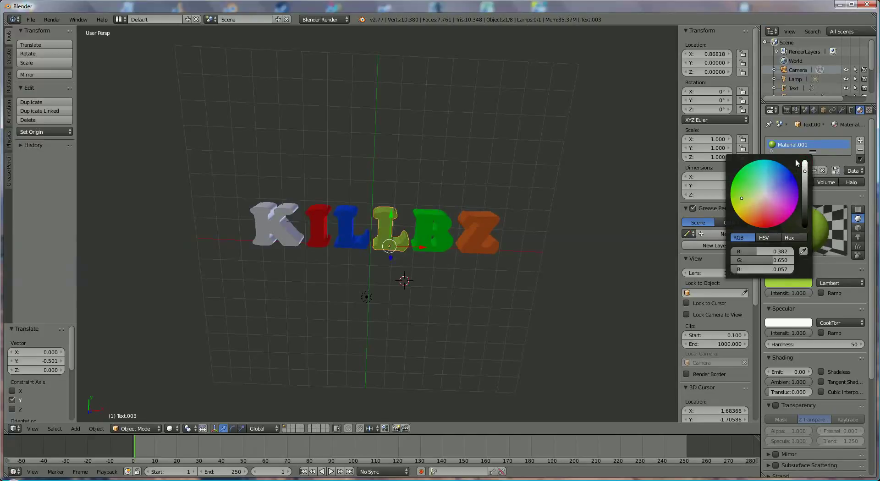
pyautogui.click(786, 109)
pyautogui.click(774, 152)
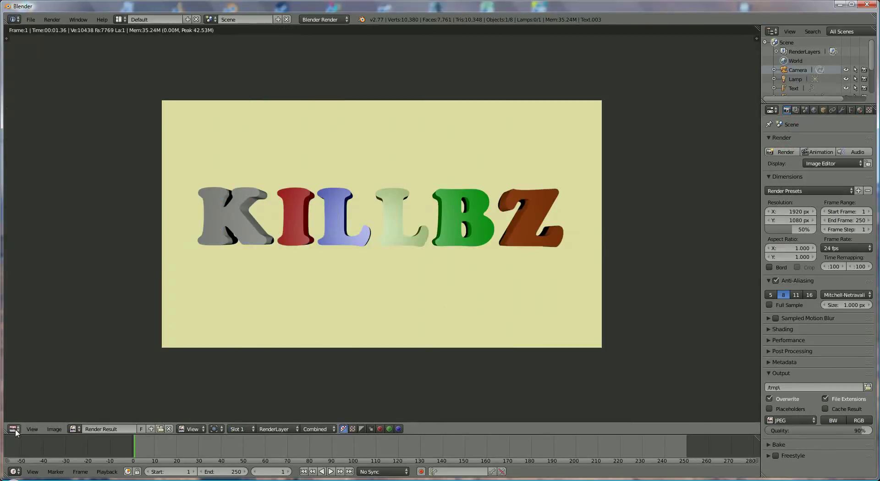
# Back in the 3D View, darken the world horizon colour to khaki (RGB 0.319, 0.296, 0.234).
pyautogui.click(14, 429)
pyautogui.click(28, 417)
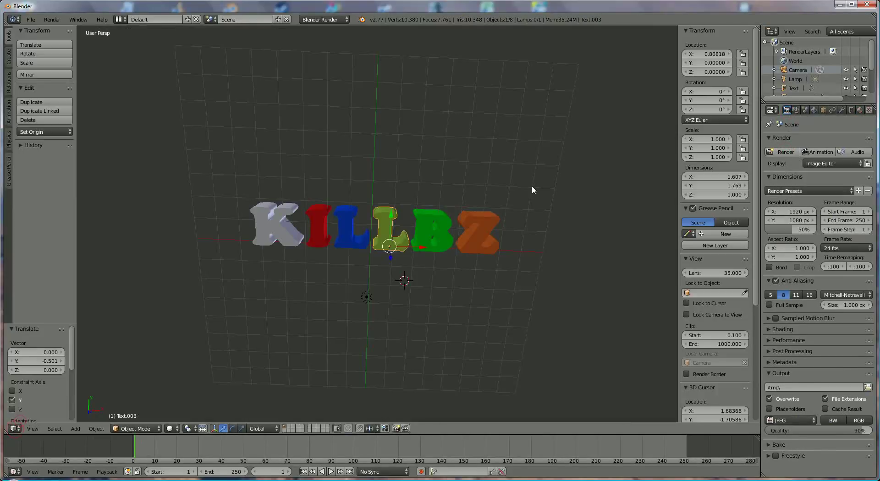
pyautogui.click(813, 111)
pyautogui.click(789, 262)
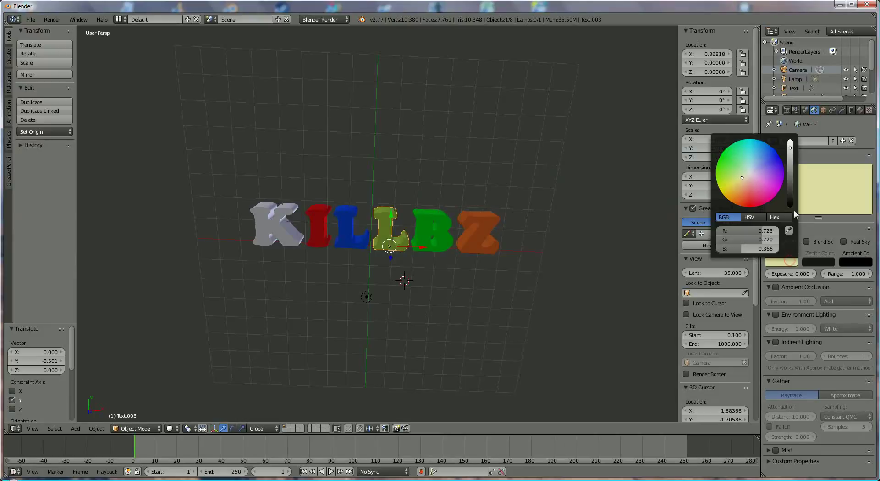
pyautogui.moveTo(790, 149); pyautogui.dragTo(789, 166)
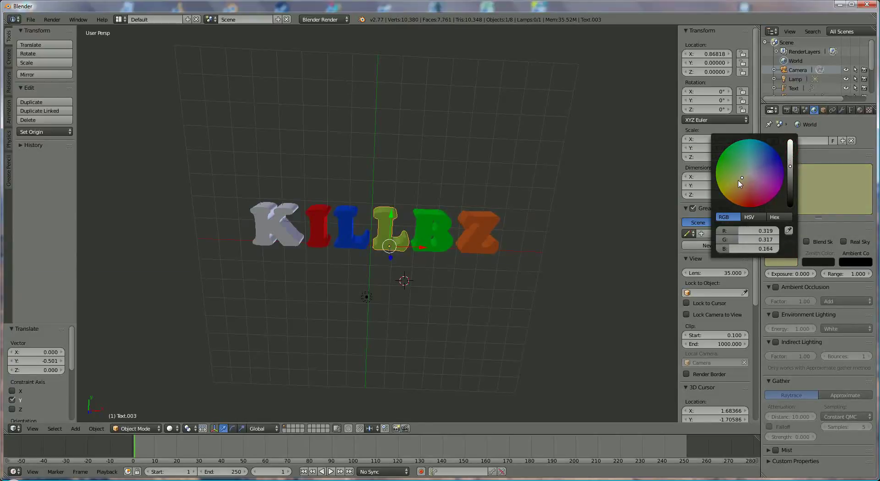
pyautogui.moveTo(742, 183); pyautogui.dragTo(746, 176)
pyautogui.click(786, 110)
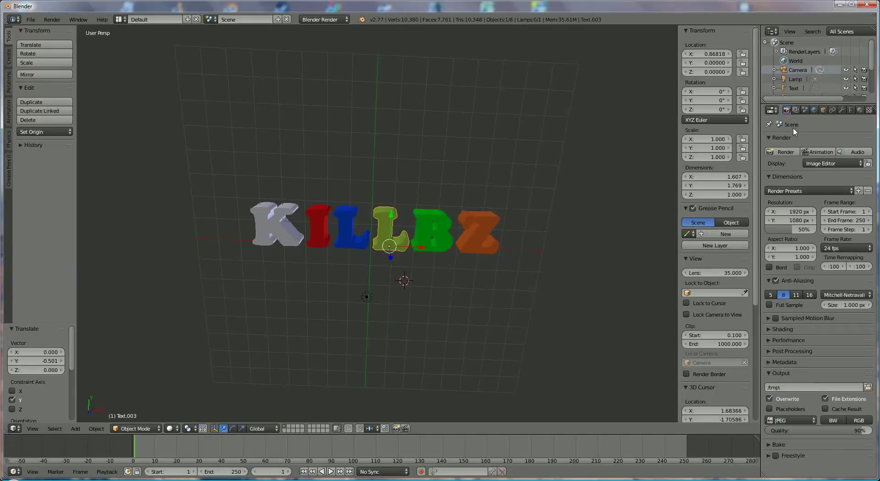
# Render a test still on the khaki background, then return to a top-down 3D View.
pyautogui.click(785, 152)
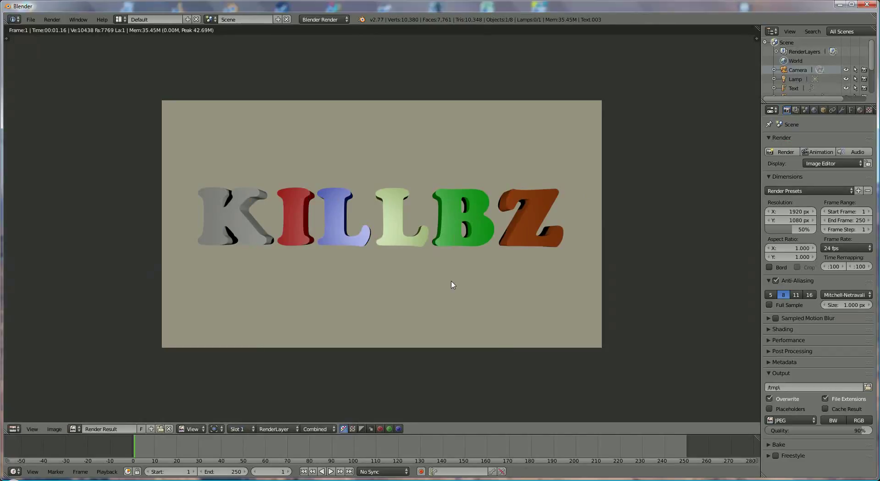
pyautogui.click(14, 429)
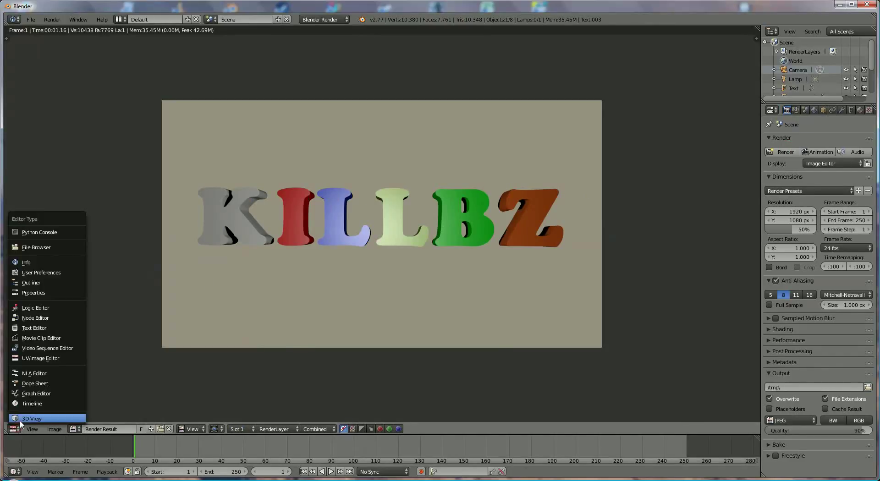
pyautogui.click(23, 417)
pyautogui.moveTo(360, 300); pyautogui.dragTo(372, 237, button='middle')
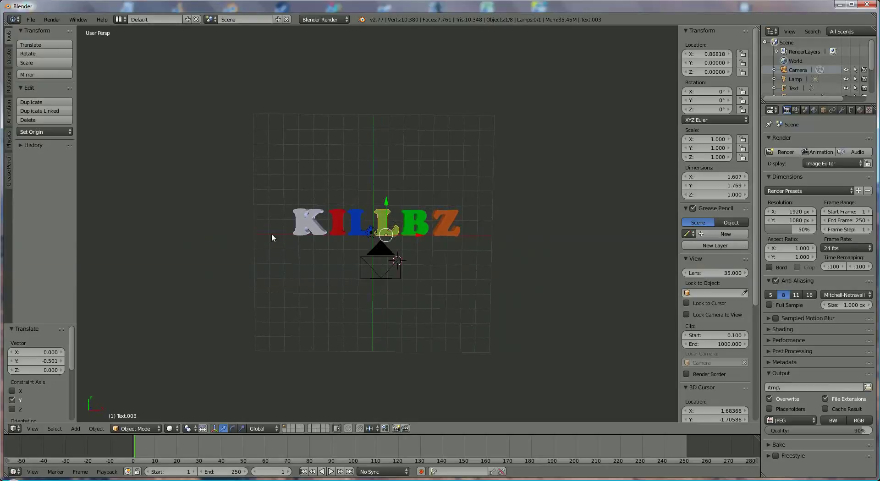
# Select all six KILLBZ letters and move them 6.114 up along Y, out of shot.
pyautogui.rightClick(310, 227)
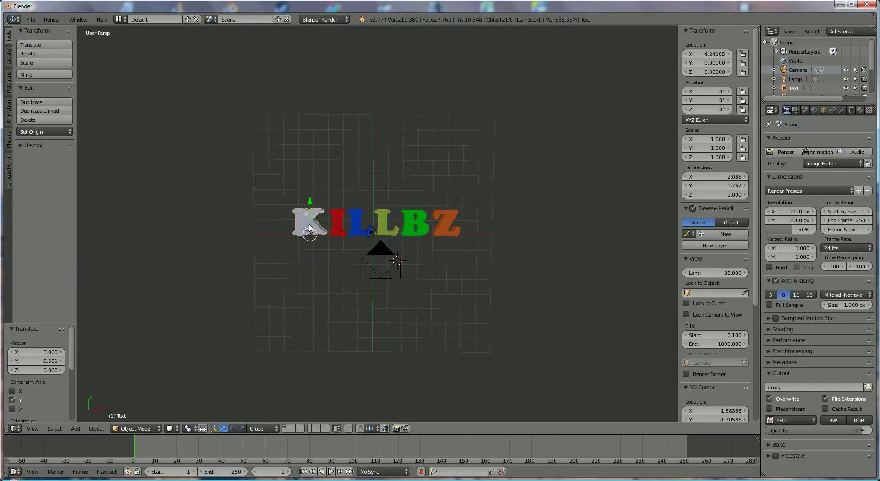
pyautogui.keyDown('shift'); pyautogui.rightClick(335, 228); pyautogui.keyUp('shift')
pyautogui.keyDown('shift'); pyautogui.rightClick(358, 227); pyautogui.keyUp('shift')
pyautogui.keyDown('shift'); pyautogui.rightClick(383, 226); pyautogui.keyUp('shift')
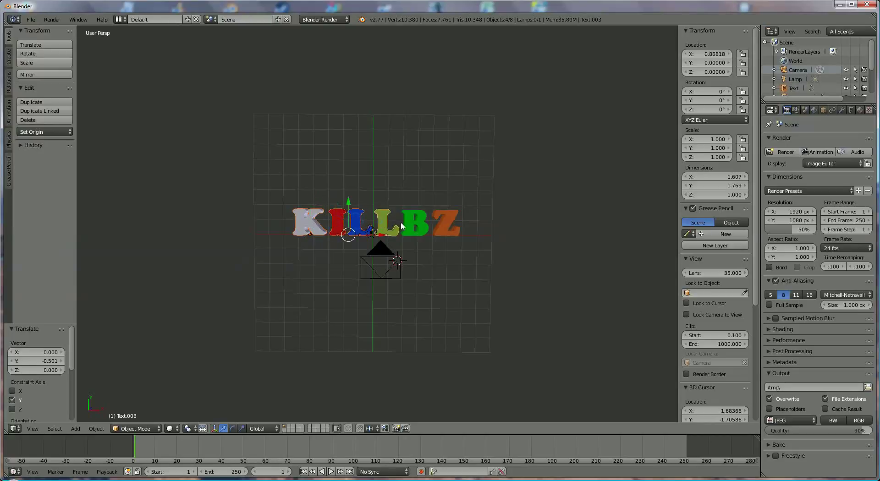
pyautogui.keyDown('shift'); pyautogui.rightClick(415, 226); pyautogui.keyUp('shift')
pyautogui.keyDown('shift'); pyautogui.rightClick(431, 226); pyautogui.keyUp('shift')
pyautogui.moveTo(375, 203); pyautogui.dragTo(384, 110)
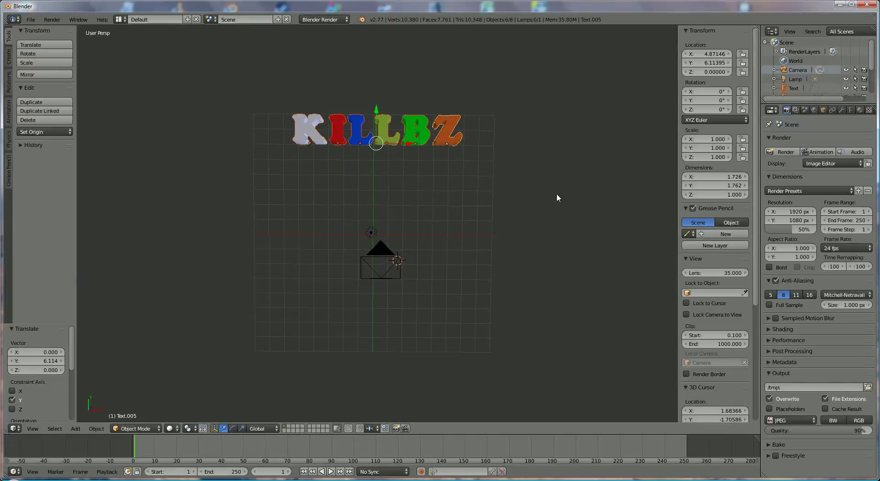
# Render a check still showing only background, then return to the 3D View.
pyautogui.click(783, 151)
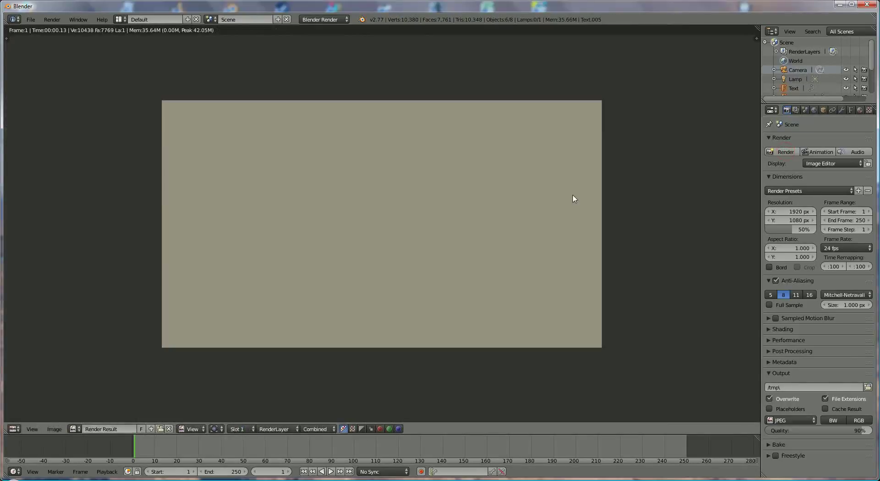
pyautogui.click(14, 429)
pyautogui.click(20, 421)
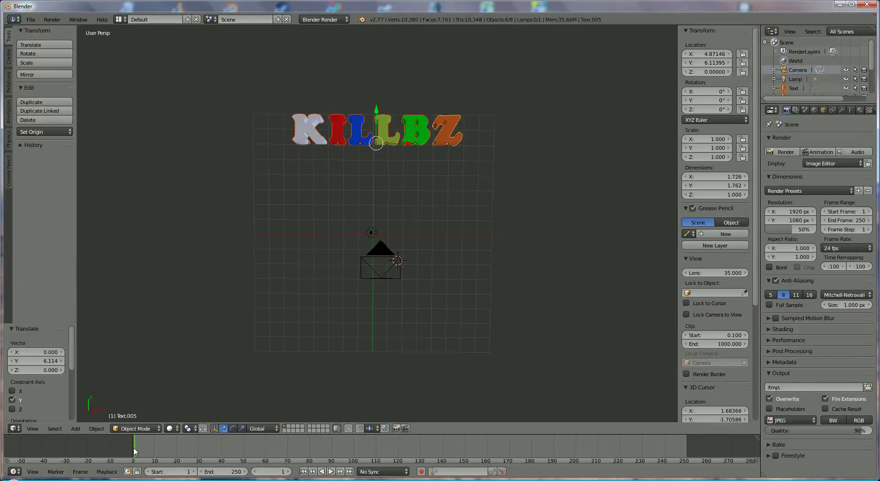
# At frame 1, keyframe location and rotation of the K and I letters.
pyautogui.rightClick(310, 137)
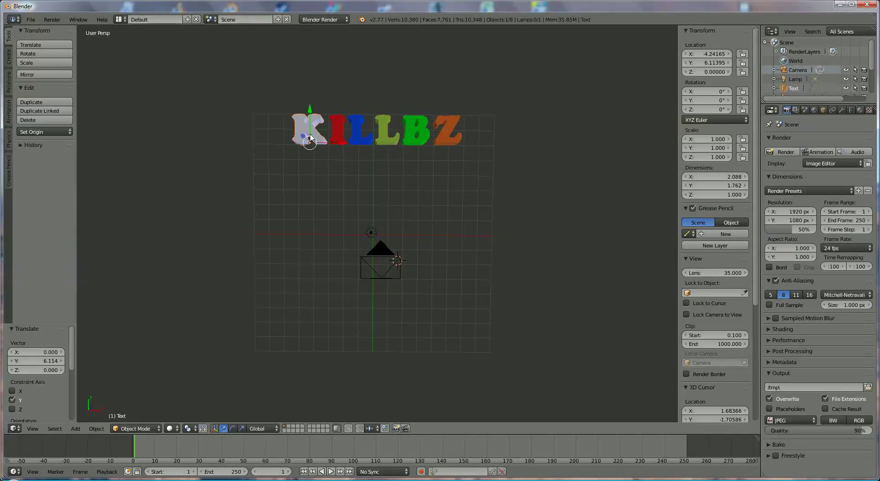
pyautogui.press('i')
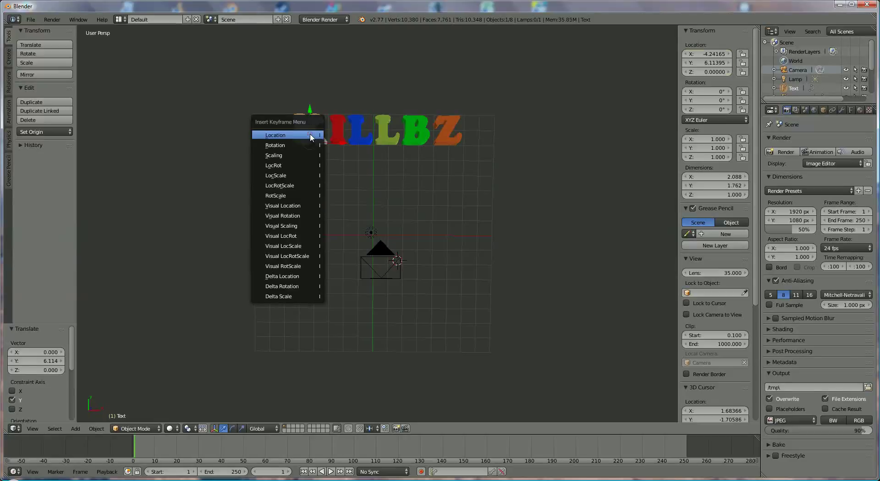
pyautogui.click(309, 135)
pyautogui.press('i')
pyautogui.click(309, 144)
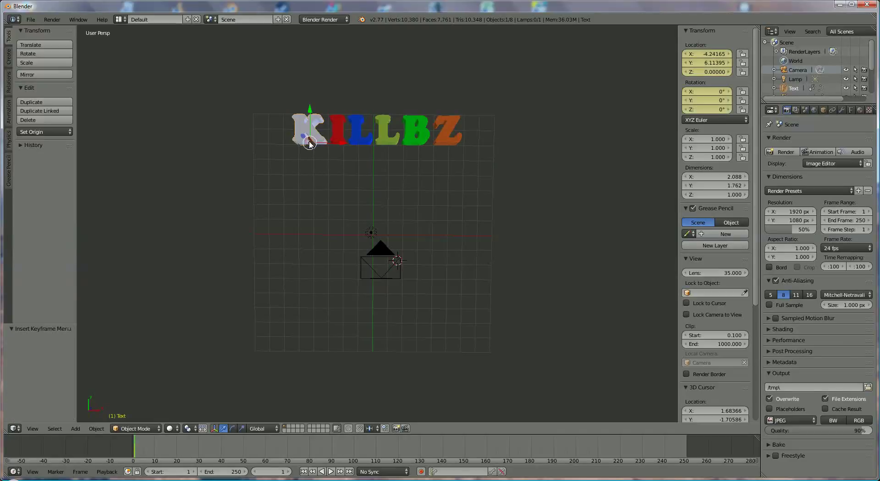
pyautogui.rightClick(336, 134)
pyautogui.press('i')
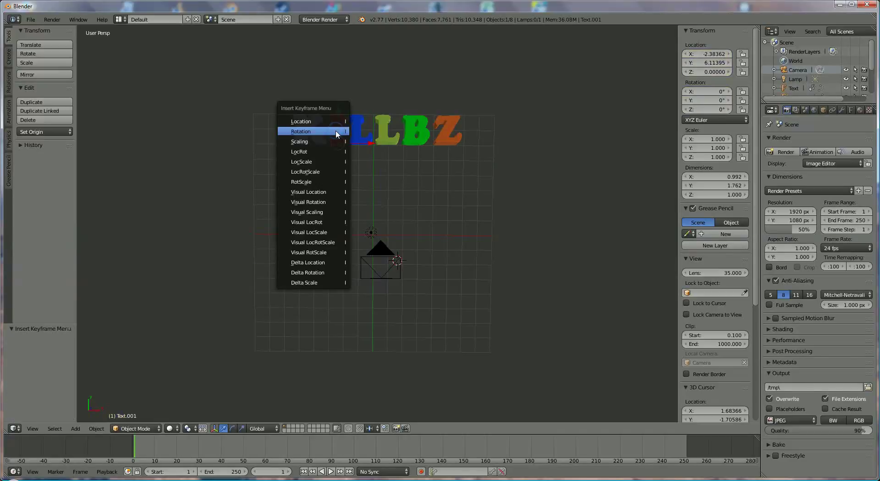
pyautogui.click(336, 131)
pyautogui.press('i')
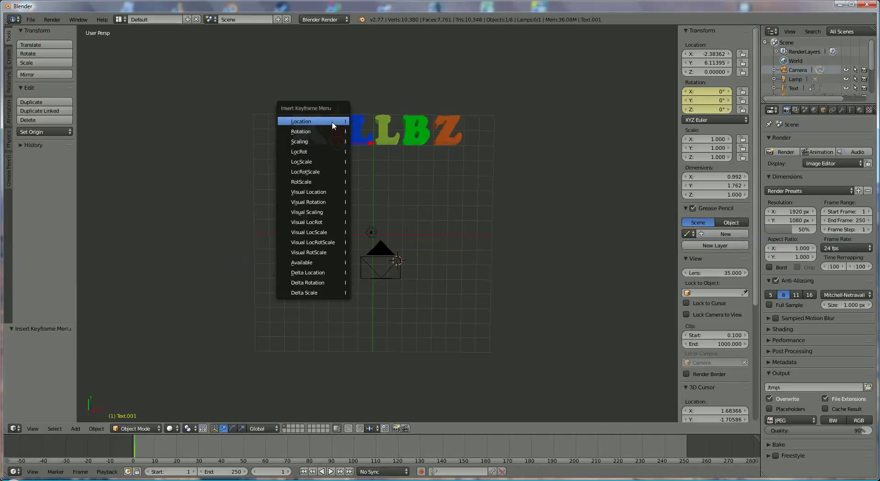
pyautogui.click(334, 122)
# Keyframe location and rotation of the blue L and the second L at frame 1.
pyautogui.rightClick(356, 129)
pyautogui.press('i')
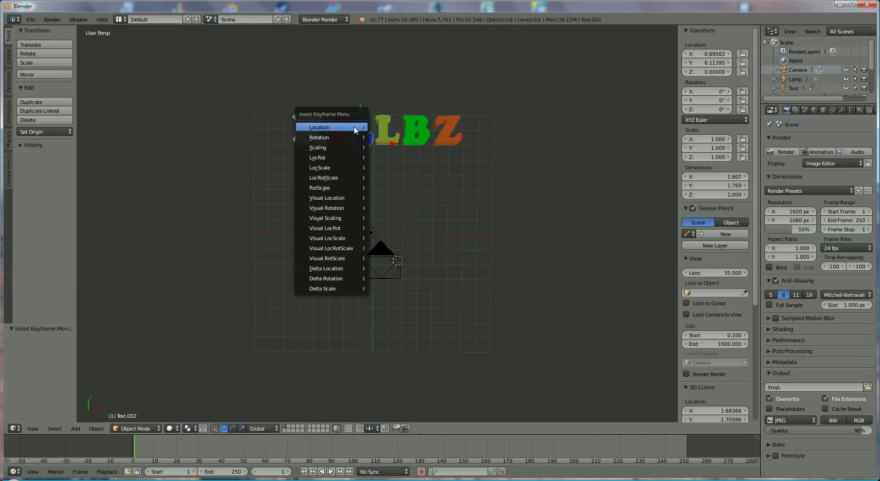
pyautogui.click(356, 128)
pyautogui.press('i')
pyautogui.click(356, 137)
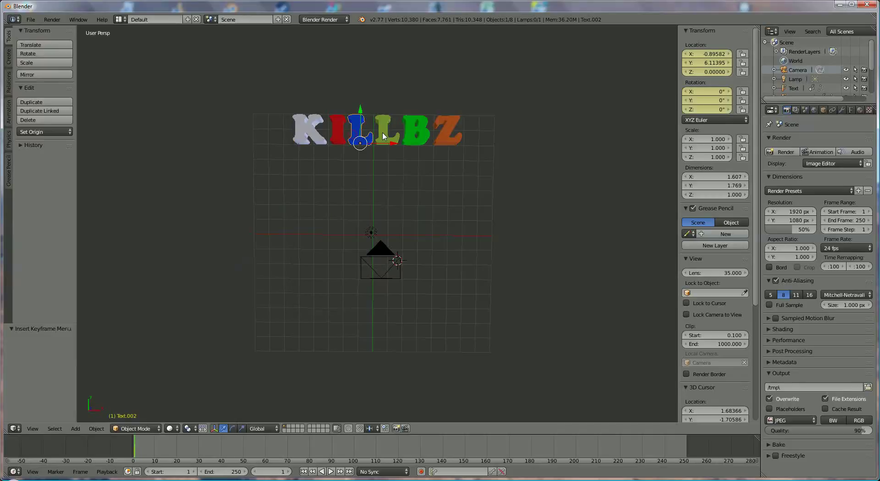
pyautogui.press('i')
pyautogui.click(383, 134)
pyautogui.rightClick(383, 134)
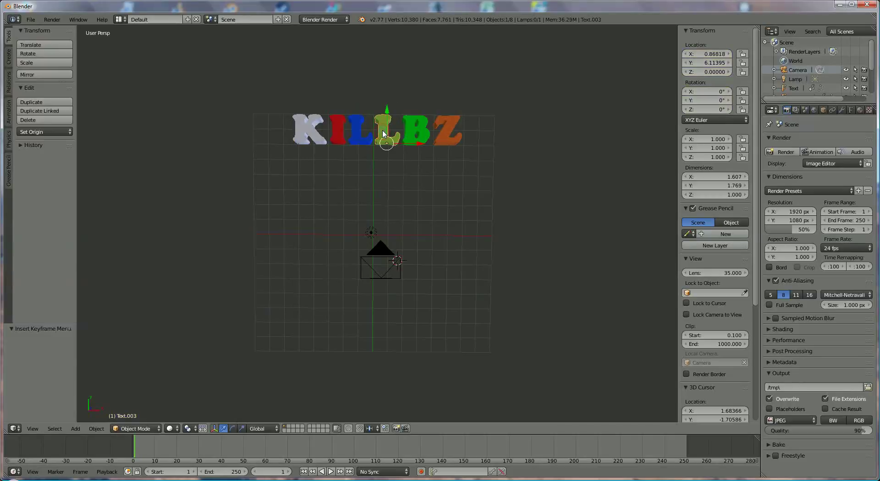
pyautogui.press('i')
pyautogui.click(383, 134)
pyautogui.press('i')
pyautogui.click(383, 123)
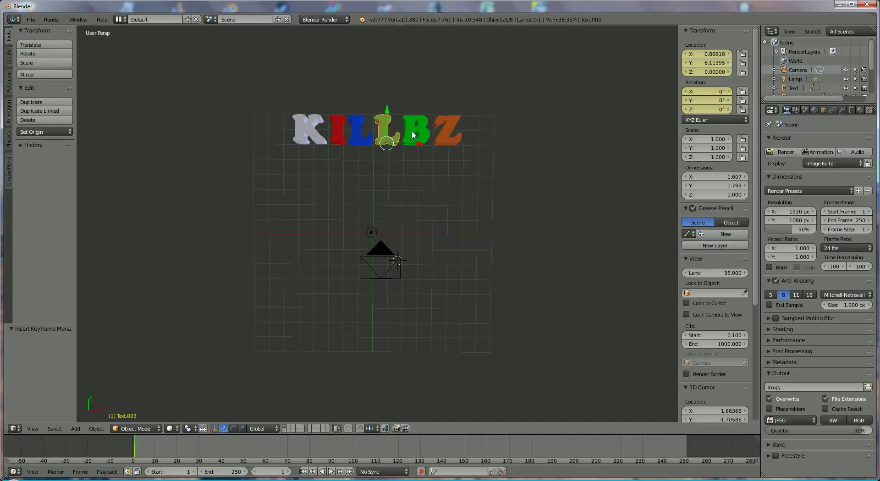
# Keyframe location and rotation of the B and Z letters at frame 1.
pyautogui.rightClick(412, 131)
pyautogui.press('i')
pyautogui.click(419, 134)
pyautogui.press('i')
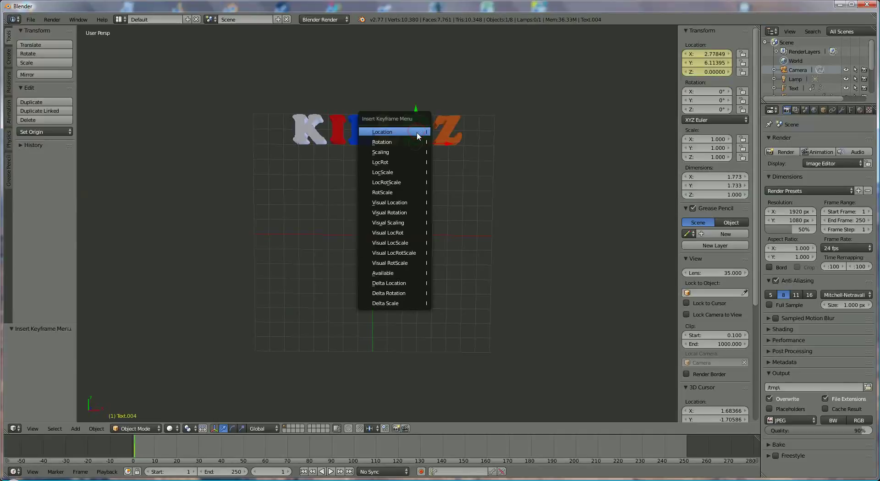
pyautogui.click(414, 142)
pyautogui.rightClick(453, 129)
pyautogui.press('i')
pyautogui.click(453, 124)
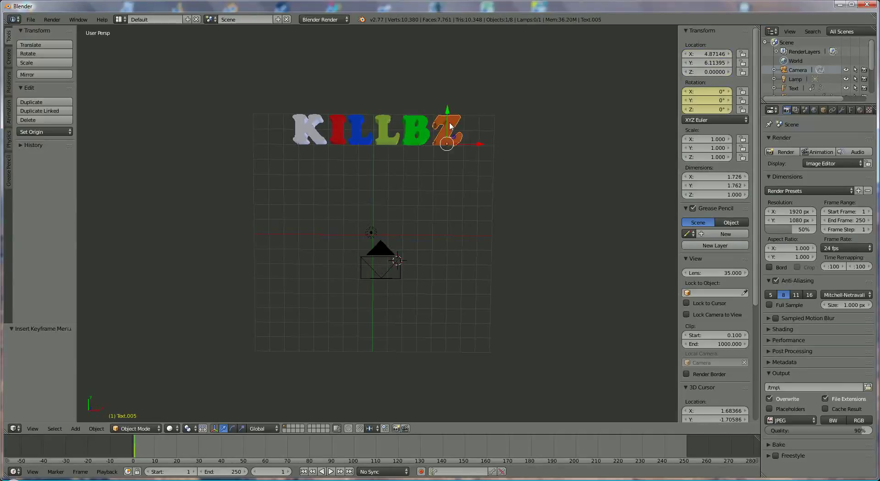
pyautogui.press('i')
pyautogui.click(451, 122)
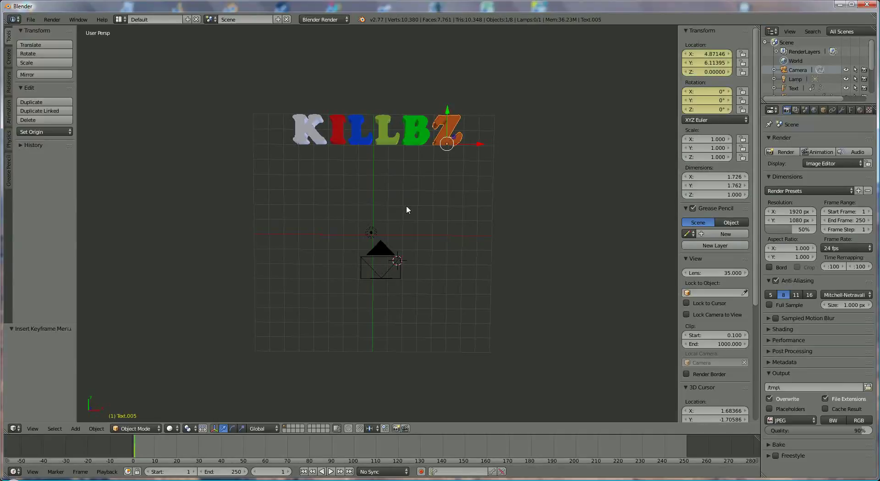
# Keyframe the camera's location and rotation at frame 1.
pyautogui.rightClick(382, 276)
pyautogui.press('i')
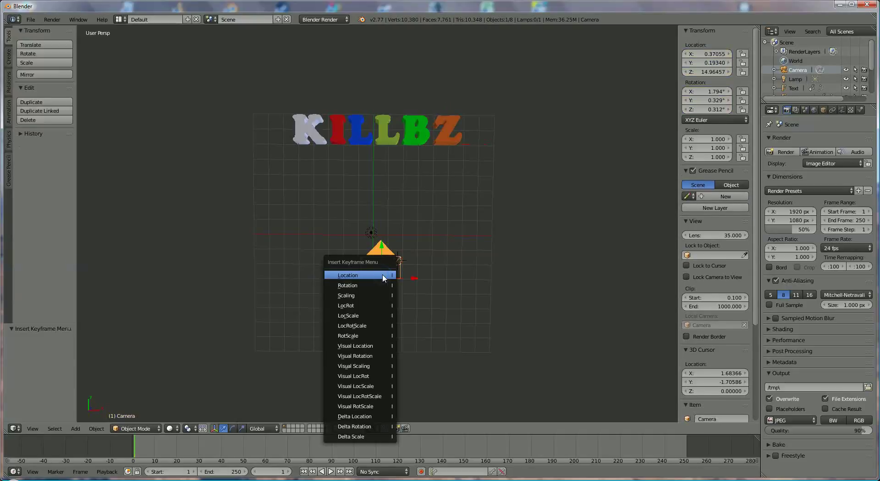
pyautogui.click(383, 276)
pyautogui.press('i')
pyautogui.click(380, 286)
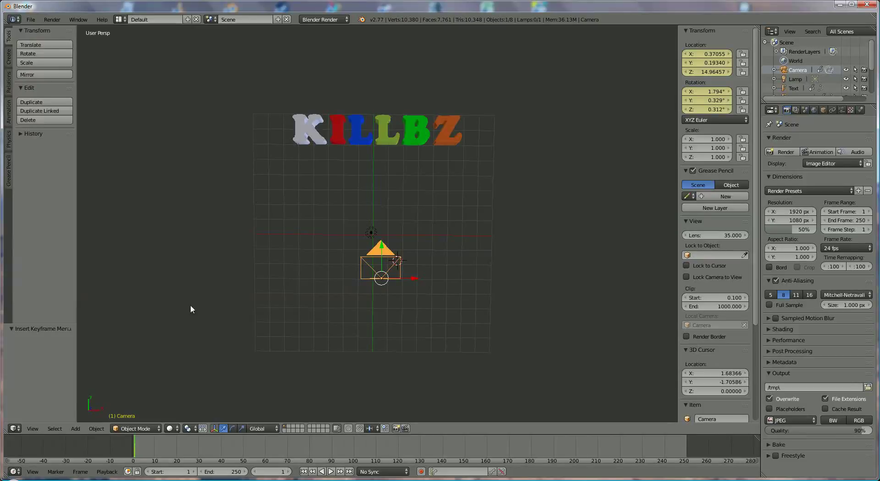
# At frame 15, set the K letter's Y location to 0.
pyautogui.click(166, 451)
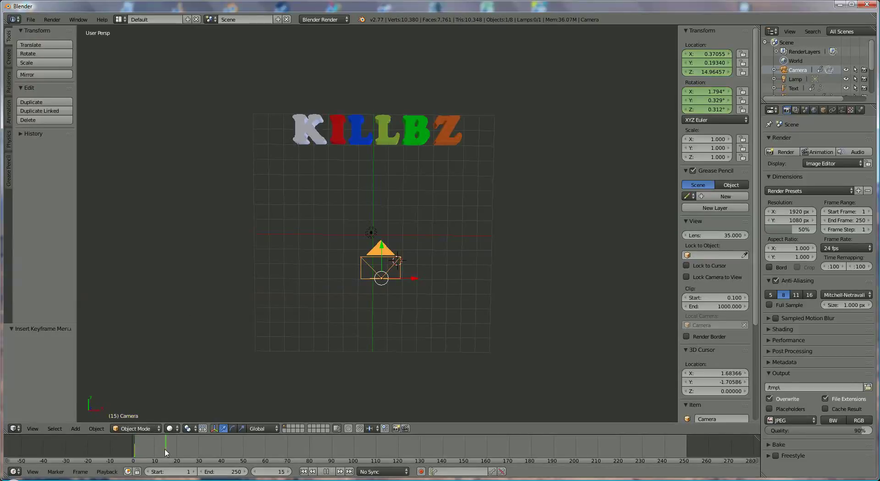
pyautogui.rightClick(306, 136)
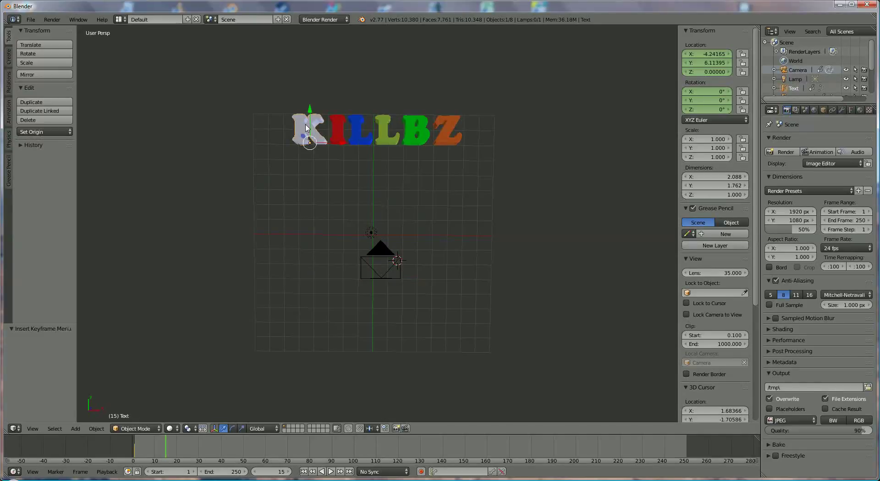
pyautogui.click(703, 62)
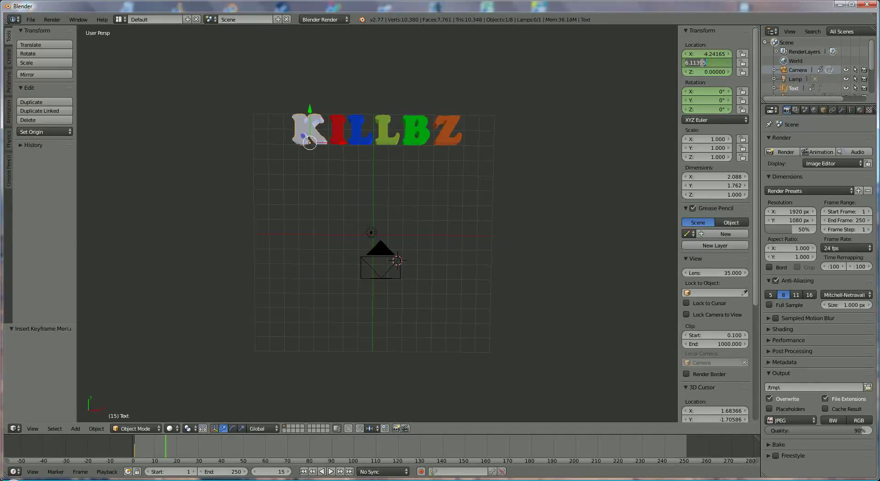
pyautogui.hotkey('ctrl', 'a')
pyautogui.write('0')
pyautogui.press('Return')
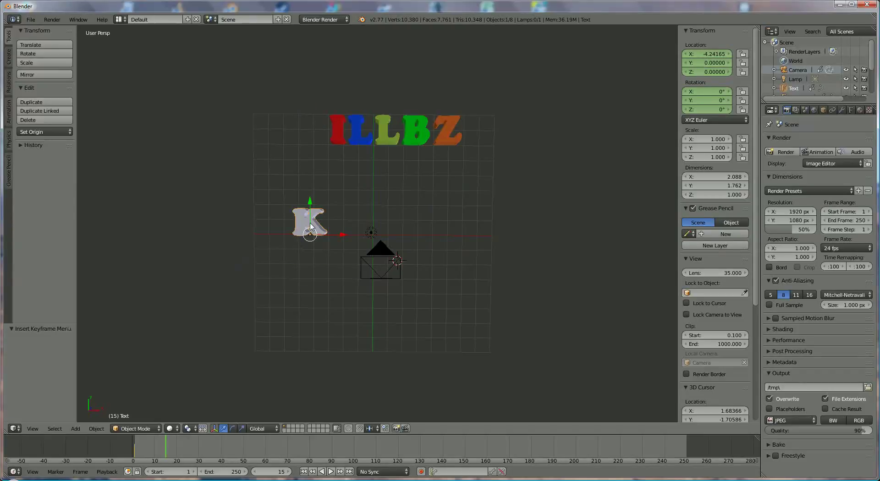
# At frame 15, keyframe location and rotation of the K and red I letters.
pyautogui.press('i')
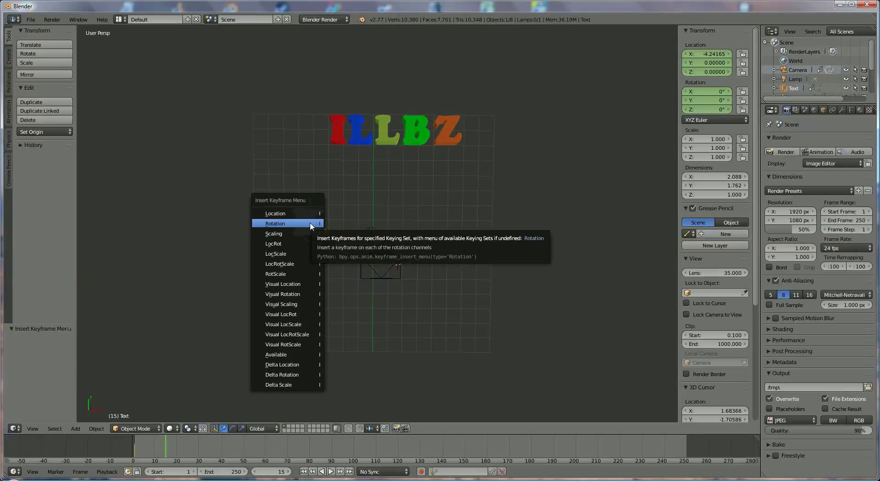
pyautogui.click(313, 213)
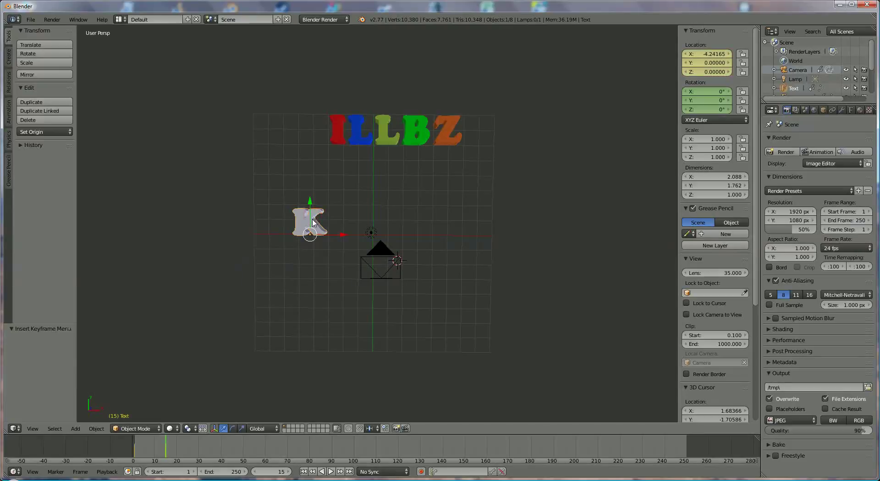
pyautogui.press('i')
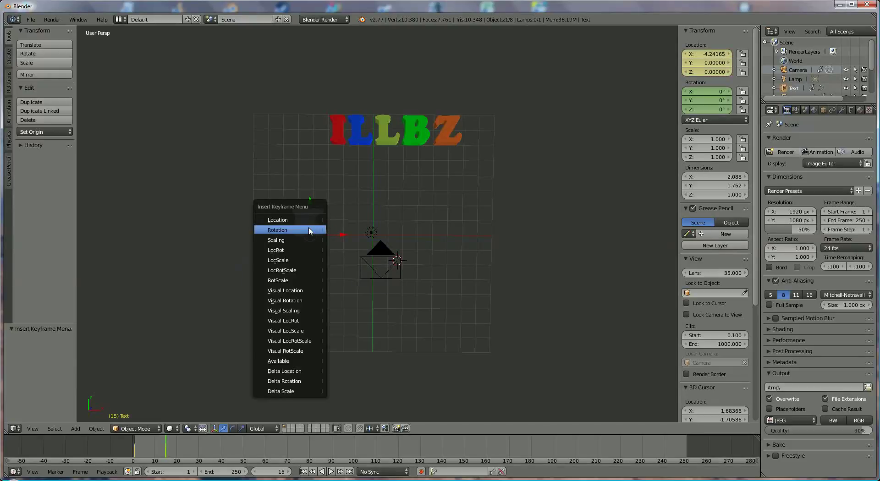
pyautogui.click(312, 228)
pyautogui.rightClick(337, 135)
pyautogui.press('i')
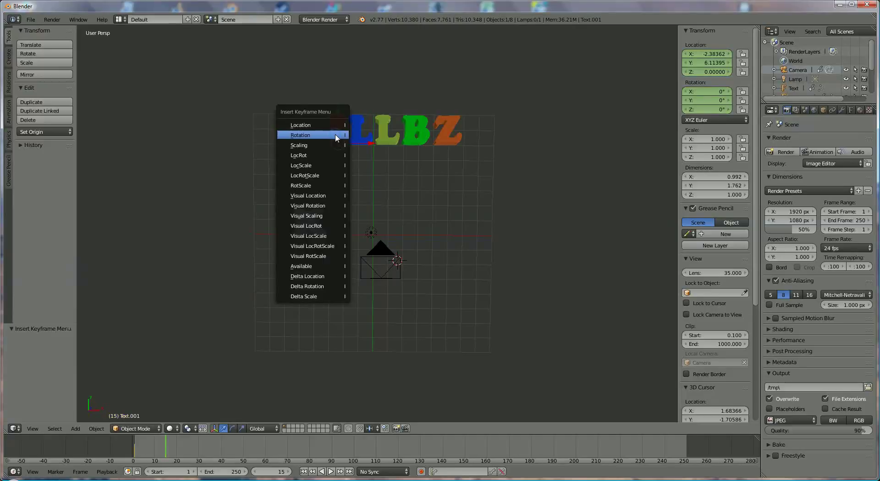
pyautogui.click(337, 135)
pyautogui.press('i')
pyautogui.click(337, 125)
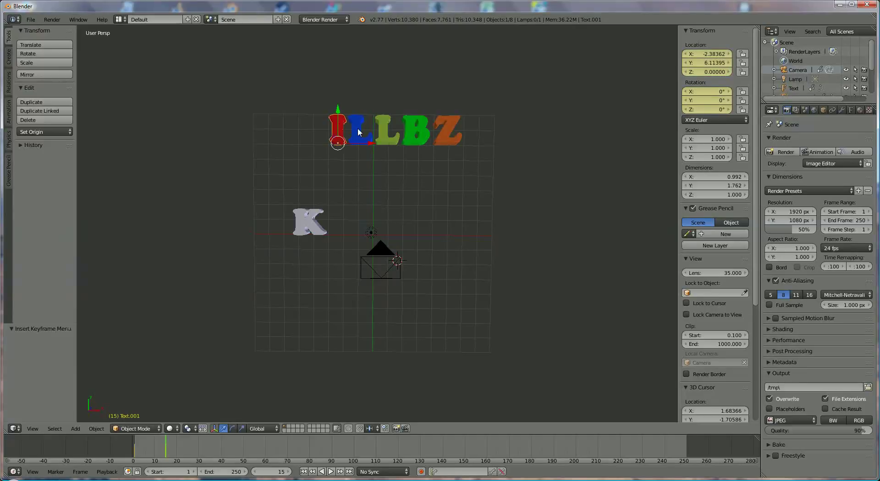
pyautogui.press('i')
pyautogui.click(358, 130)
# Keyframe location and rotation of the blue L and green L at frame 15.
pyautogui.rightClick(358, 132)
pyautogui.press('i')
pyautogui.click(358, 134)
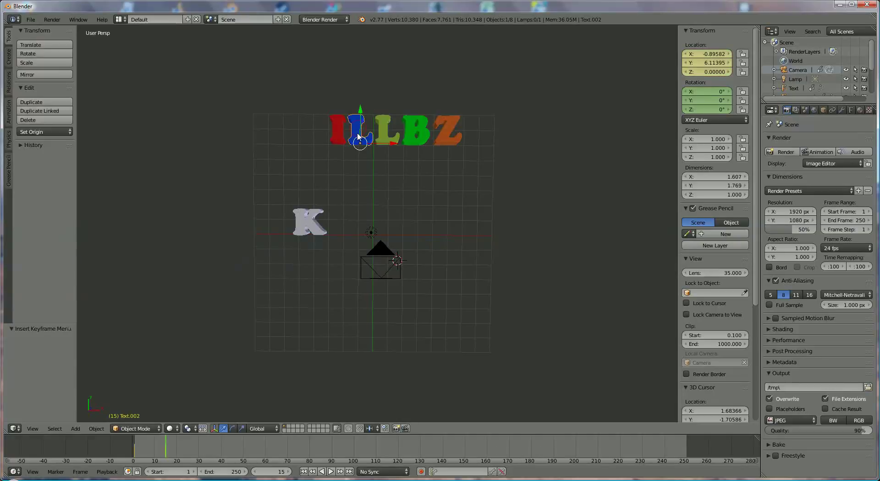
pyautogui.press('i')
pyautogui.click(359, 142)
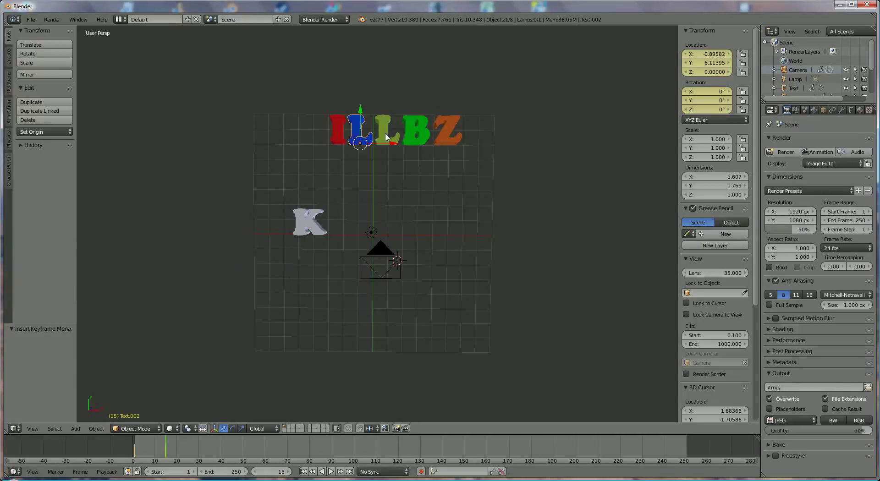
pyautogui.rightClick(386, 136)
pyautogui.press('i')
pyautogui.click(384, 136)
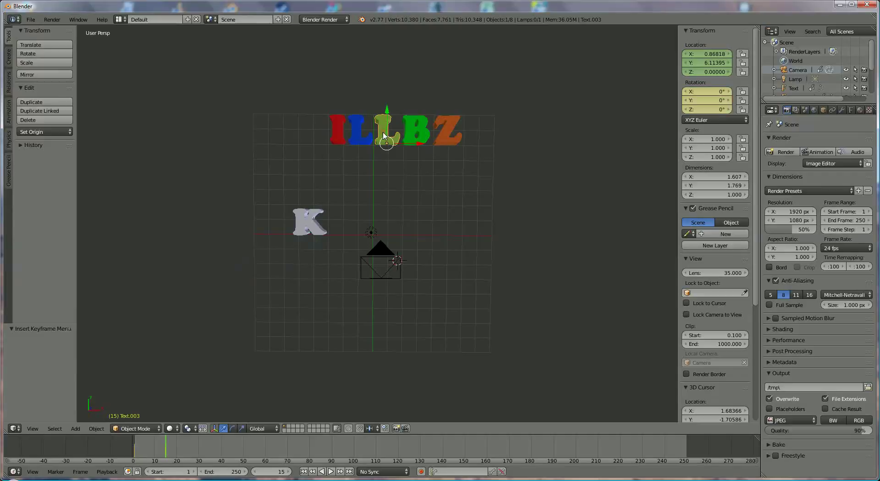
pyautogui.press('i')
pyautogui.click(383, 117)
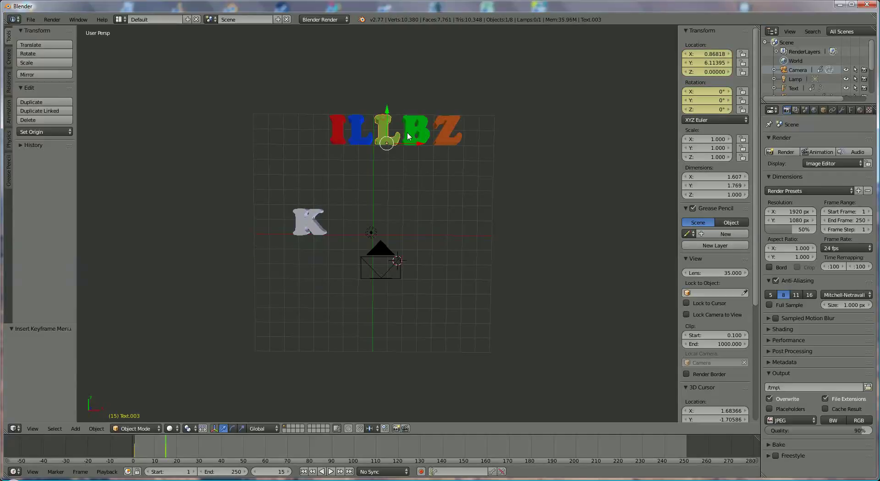
# Keyframe location and rotation of the B and Z letters at frame 15.
pyautogui.rightClick(408, 136)
pyautogui.press('i')
pyautogui.click(408, 136)
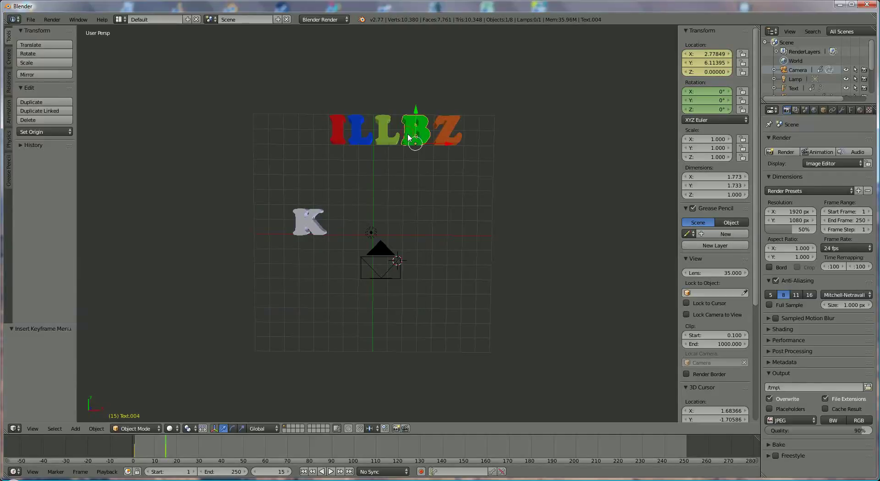
pyautogui.press('i')
pyautogui.click(408, 143)
pyautogui.rightClick(441, 133)
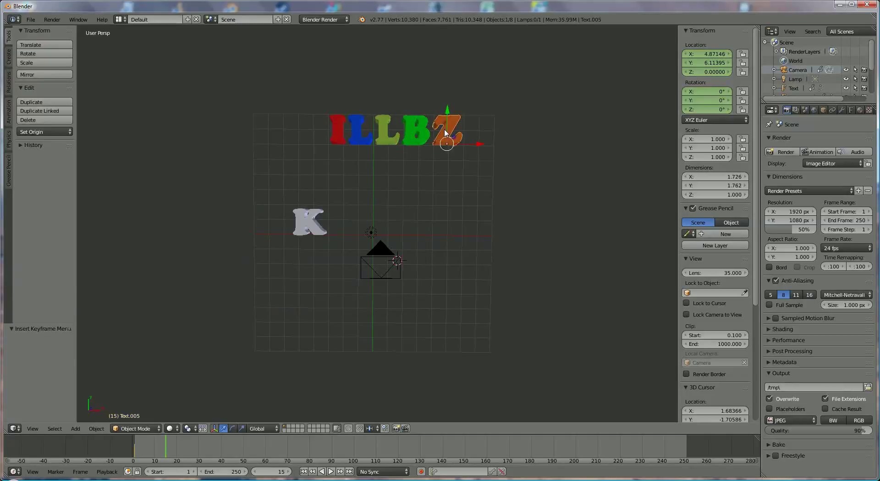
pyautogui.press('i')
pyautogui.click(445, 127)
pyautogui.press('i')
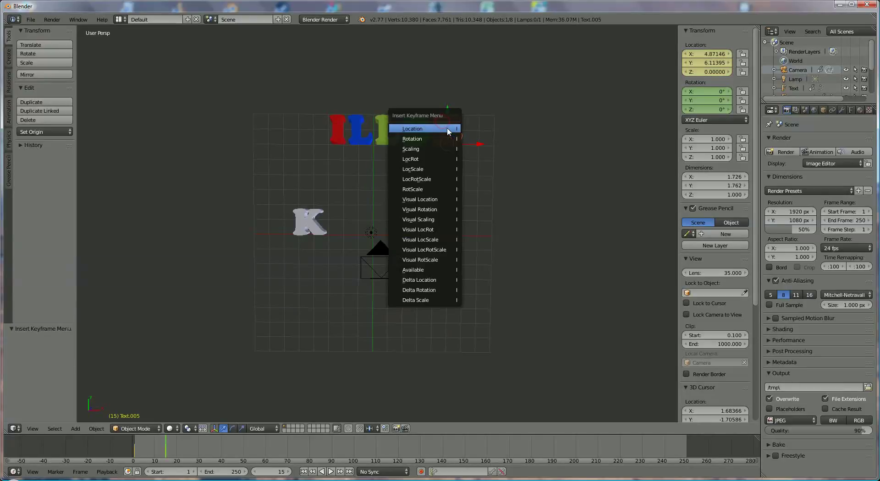
pyautogui.click(445, 138)
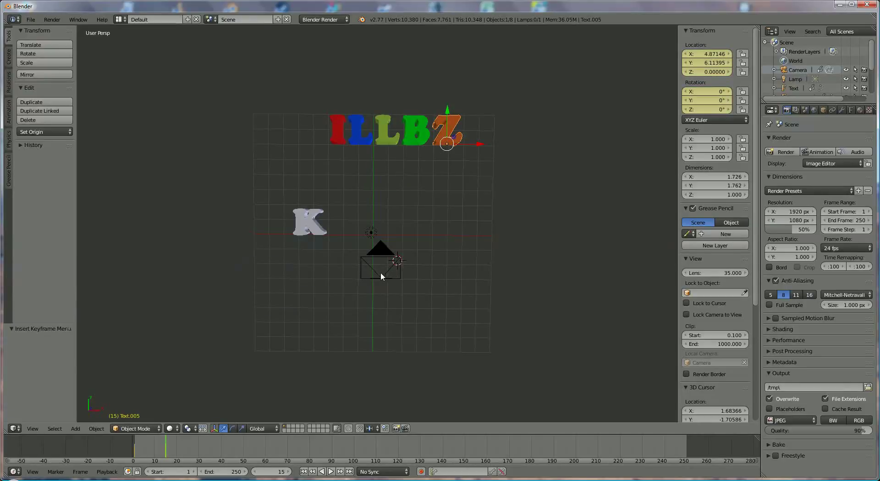
# Keyframe the camera's location and rotation at frame 15, then go to frame 24.
pyautogui.rightClick(380, 272)
pyautogui.press('i')
pyautogui.click(386, 259)
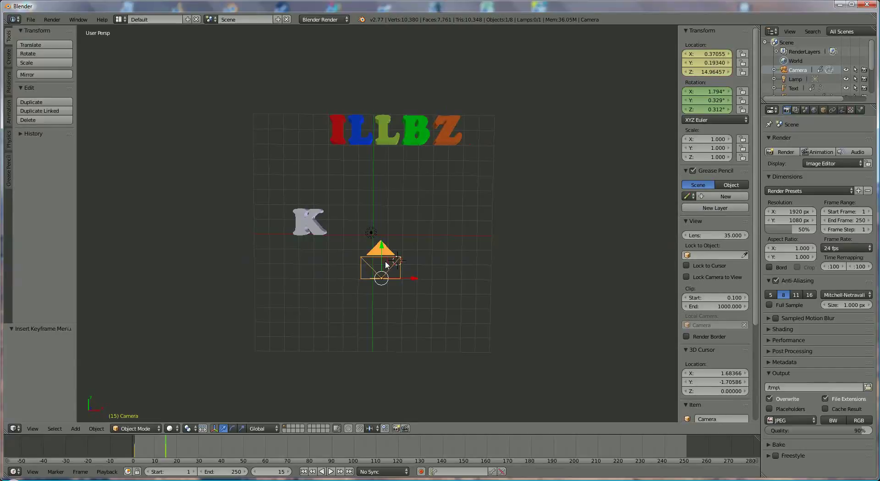
pyautogui.press('i')
pyautogui.click(386, 285)
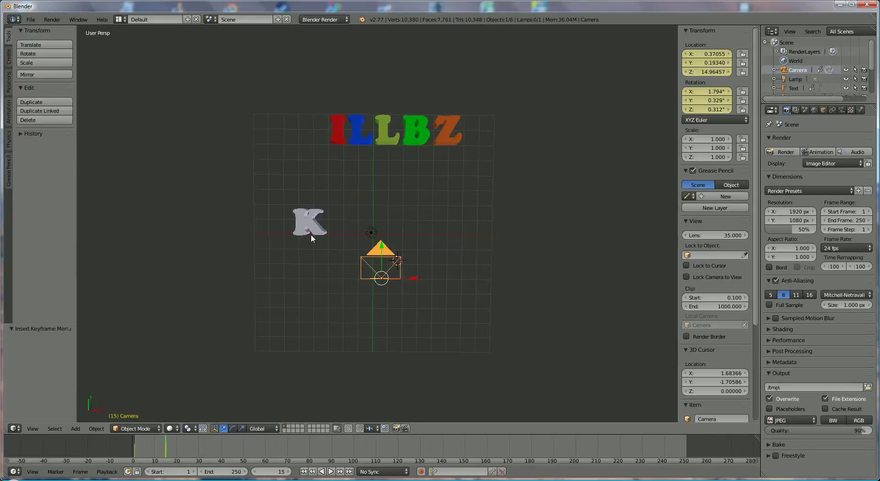
pyautogui.click(186, 449)
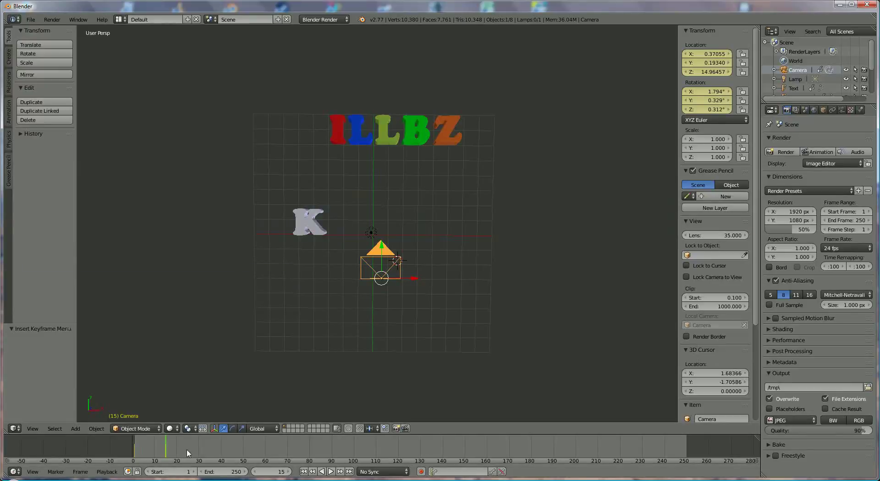
# At frame 25, set the red I's Location Y to 0 so it sits beside the K.
pyautogui.click(289, 472)
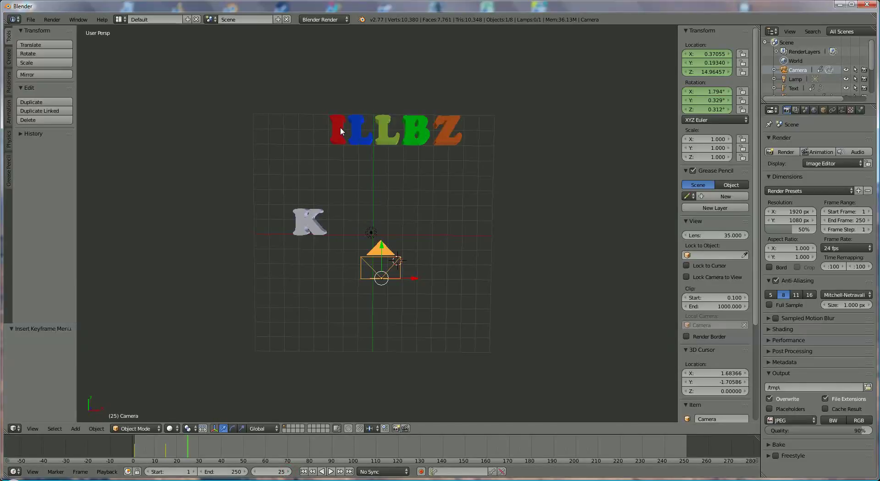
pyautogui.rightClick(339, 130)
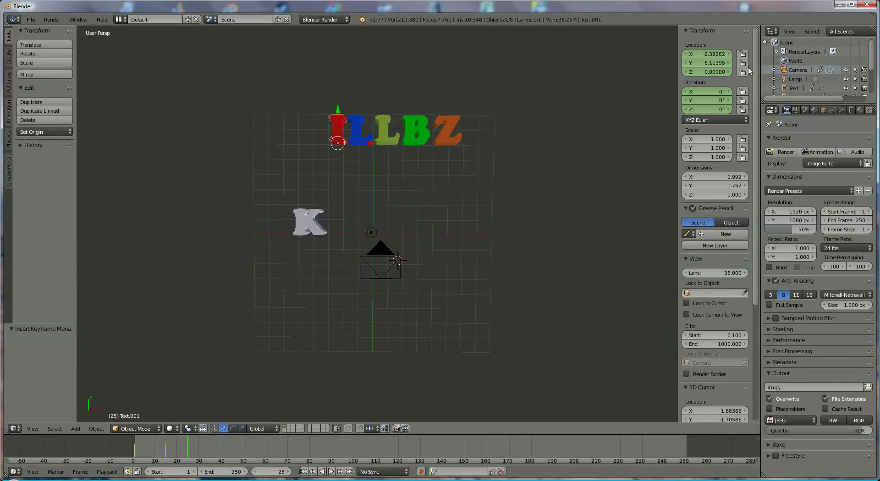
pyautogui.click(711, 62)
pyautogui.write('0')
pyautogui.press('Return')
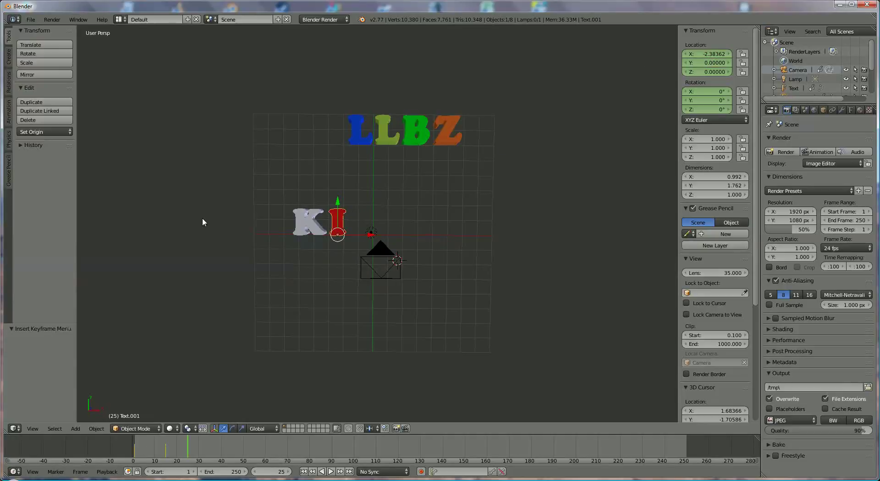
# Insert location and rotation keyframes on the K and the red I.
pyautogui.rightClick(300, 226)
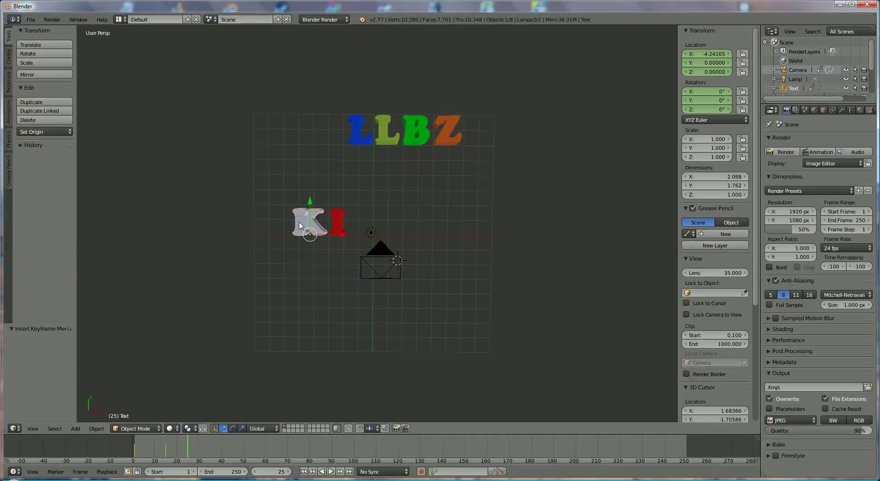
pyautogui.press('i')
pyautogui.click(296, 216)
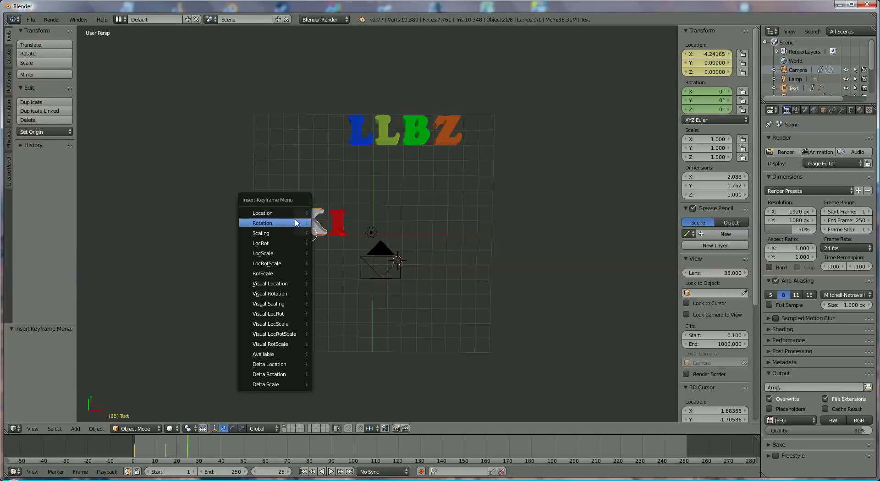
pyautogui.click(298, 223)
pyautogui.rightClick(335, 223)
pyautogui.press('i')
pyautogui.click(336, 218)
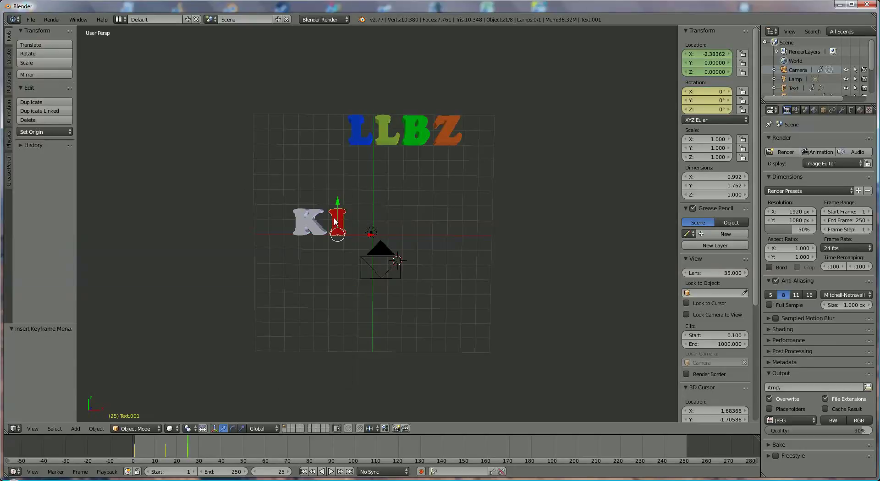
pyautogui.press('i')
pyautogui.click(337, 209)
# Insert location and rotation keyframes on the blue L and the green L.
pyautogui.rightClick(360, 138)
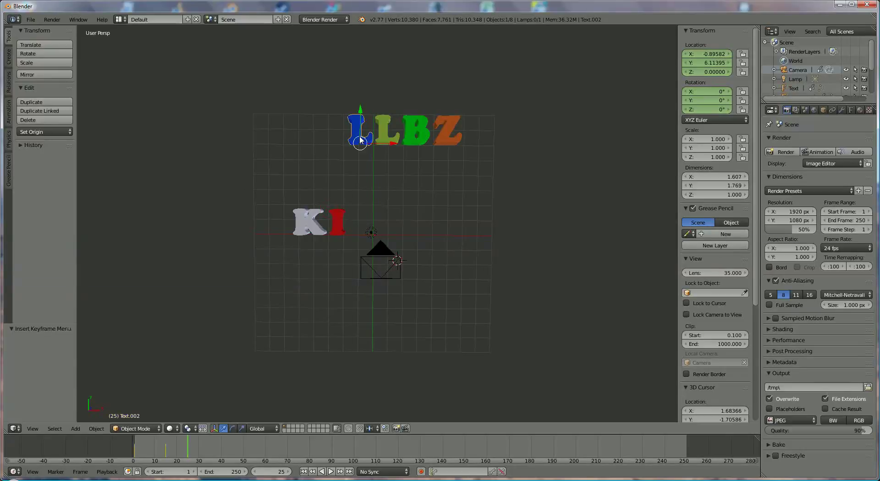
pyautogui.press('i')
pyautogui.click(360, 137)
pyautogui.press('i')
pyautogui.click(360, 147)
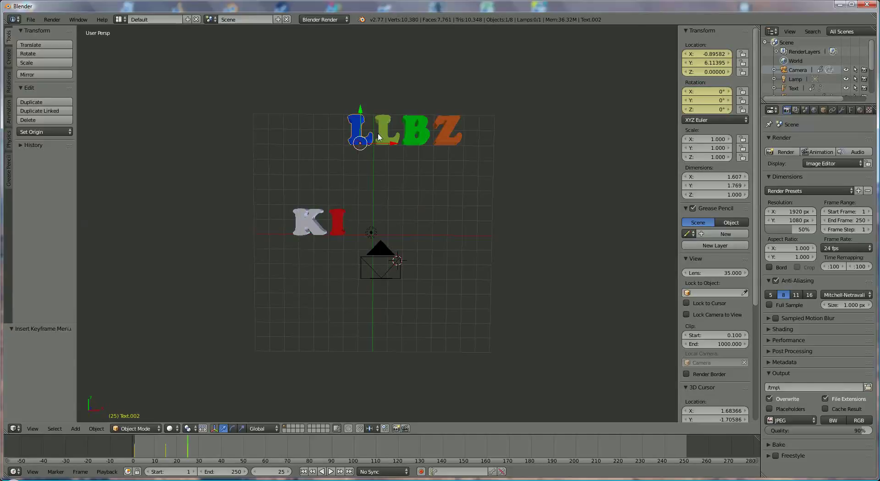
pyautogui.rightClick(383, 135)
pyautogui.press('i')
pyautogui.click(384, 134)
pyautogui.press('i')
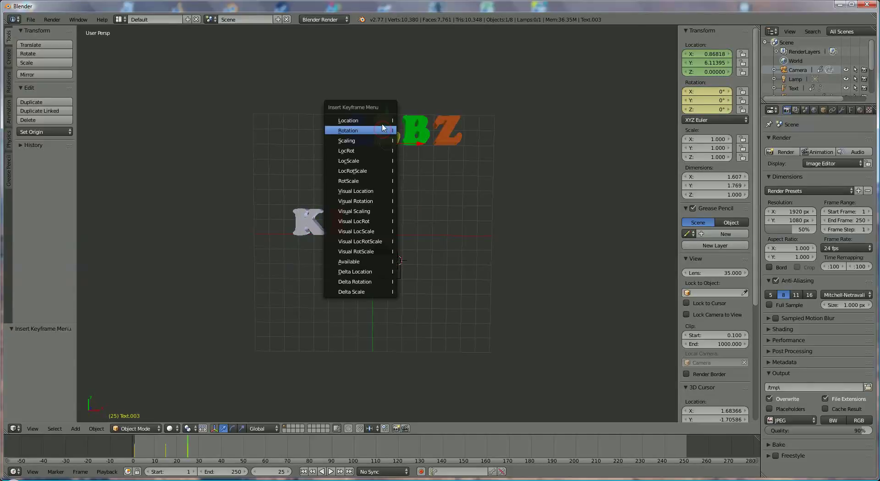
pyautogui.click(383, 123)
# Insert location and rotation keyframes on the green B and the orange Z.
pyautogui.rightClick(405, 133)
pyautogui.press('i')
pyautogui.click(406, 132)
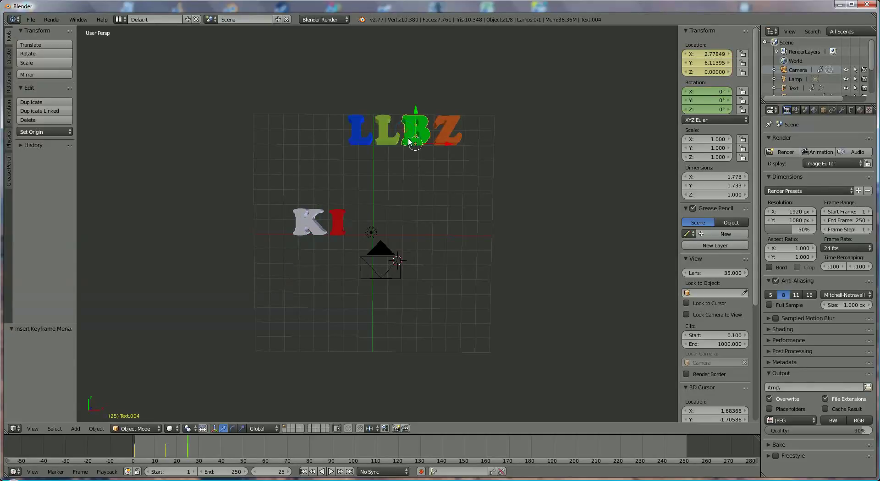
pyautogui.press('i')
pyautogui.click(410, 149)
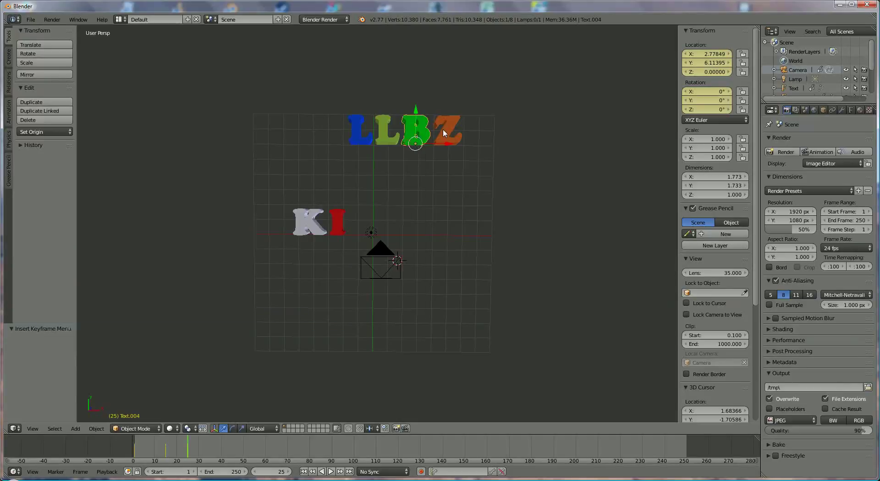
pyautogui.rightClick(443, 128)
pyautogui.press('i')
pyautogui.click(444, 130)
pyautogui.press('i')
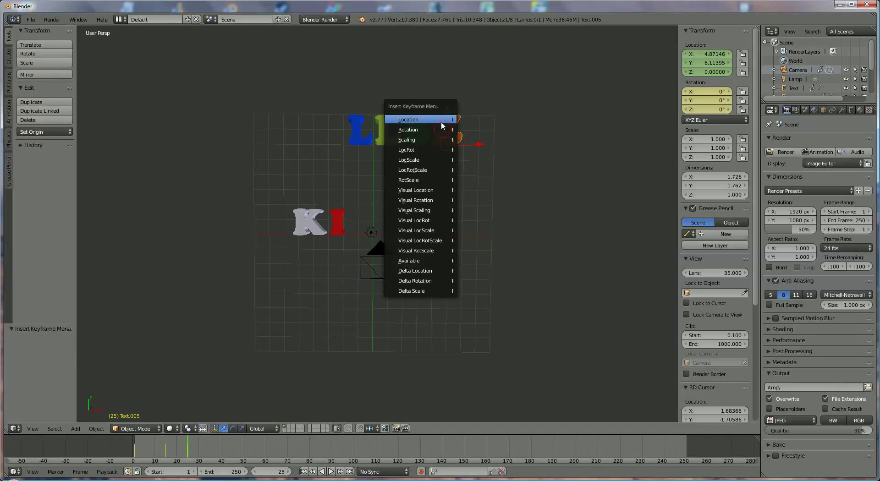
pyautogui.click(440, 119)
# Insert location and rotation keyframes on the camera.
pyautogui.rightClick(382, 273)
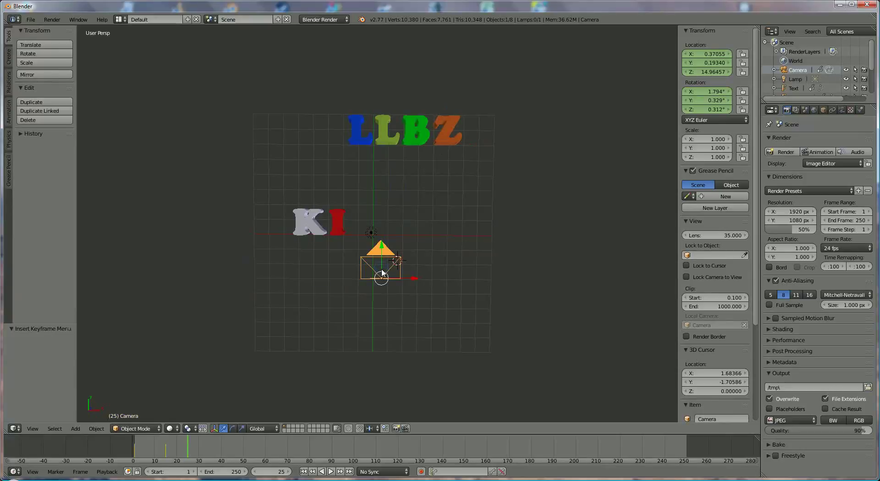
pyautogui.press('i')
pyautogui.click(382, 270)
pyautogui.press('i')
pyautogui.click(379, 277)
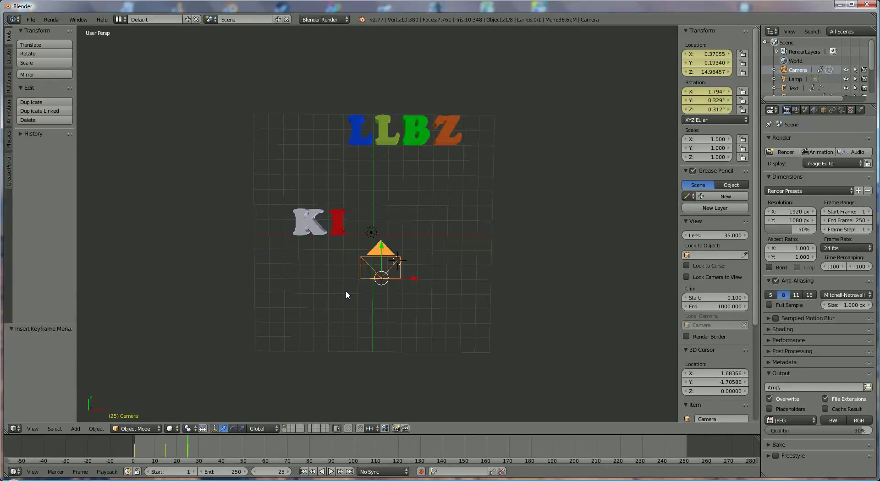
# At frame 35, set the blue L's Location Y to 0 to line it up beside KI.
pyautogui.click(209, 451)
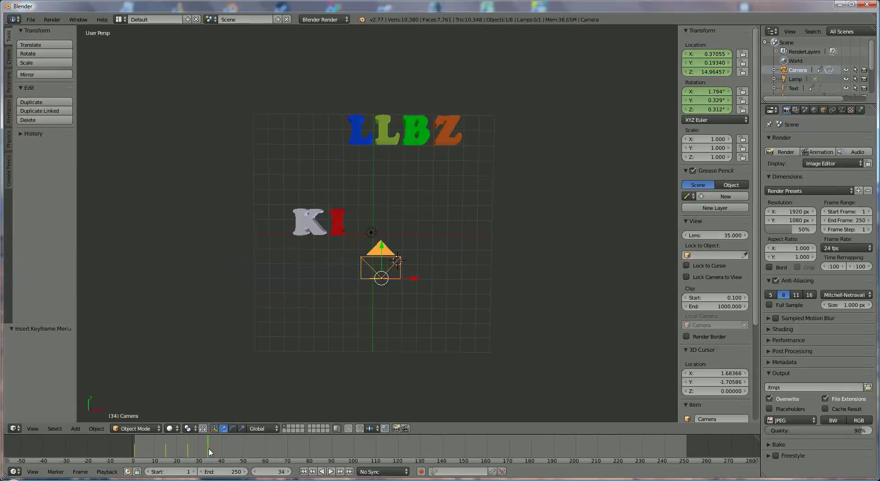
pyautogui.click(289, 472)
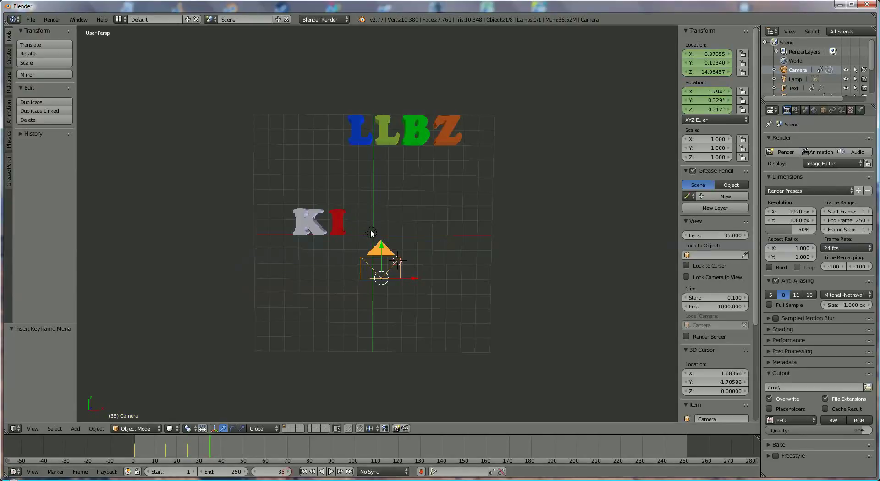
pyautogui.click(365, 141)
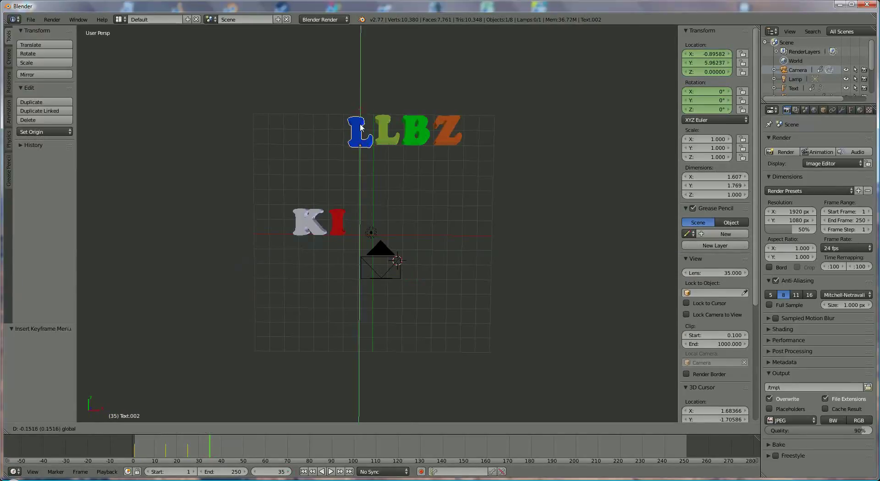
pyautogui.moveTo(362, 112); pyautogui.dragTo(370, 148)
pyautogui.click(706, 63)
pyautogui.write('0')
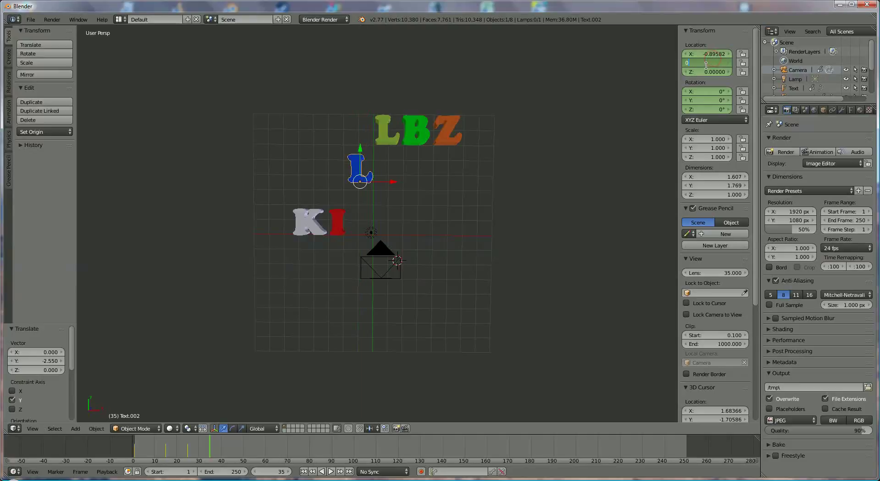
pyautogui.press('Return')
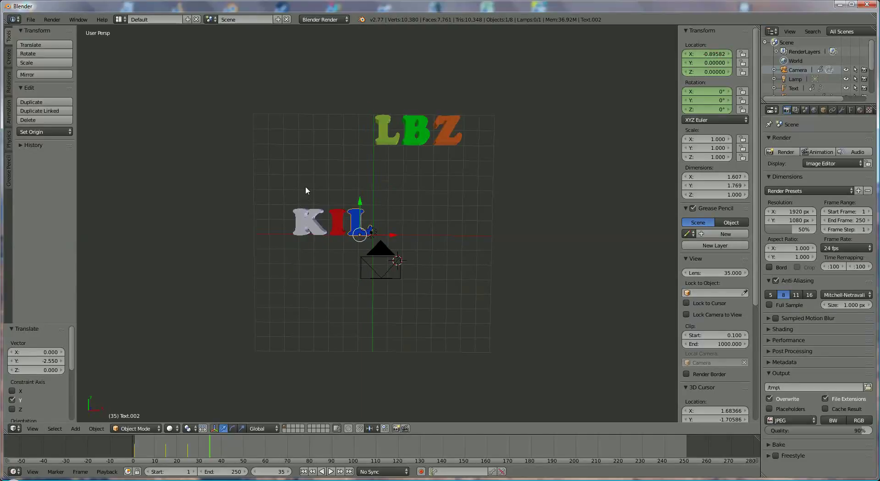
# Insert location and rotation keyframes on the white K and the red I.
pyautogui.rightClick(304, 222)
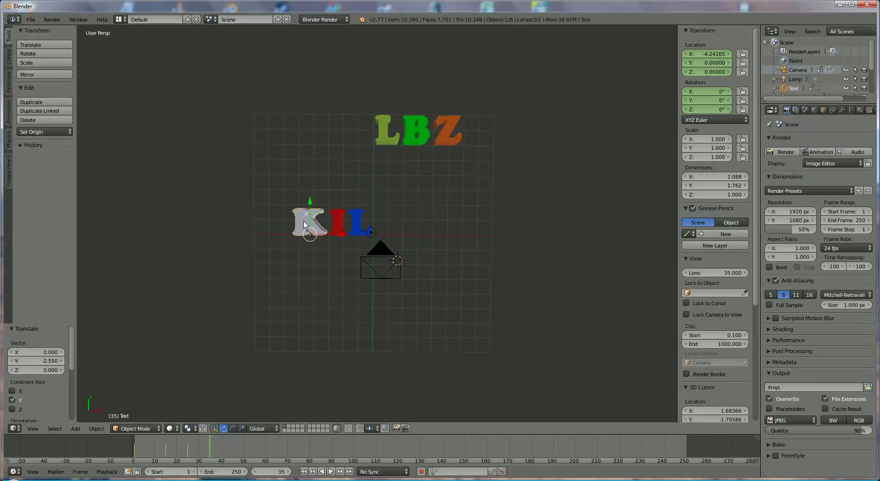
pyautogui.press('i')
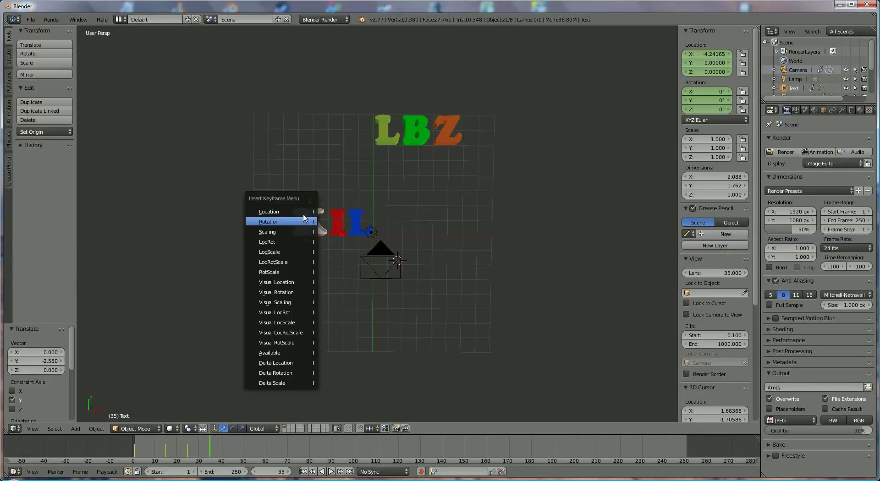
pyautogui.click(304, 223)
pyautogui.press('i')
pyautogui.click(303, 224)
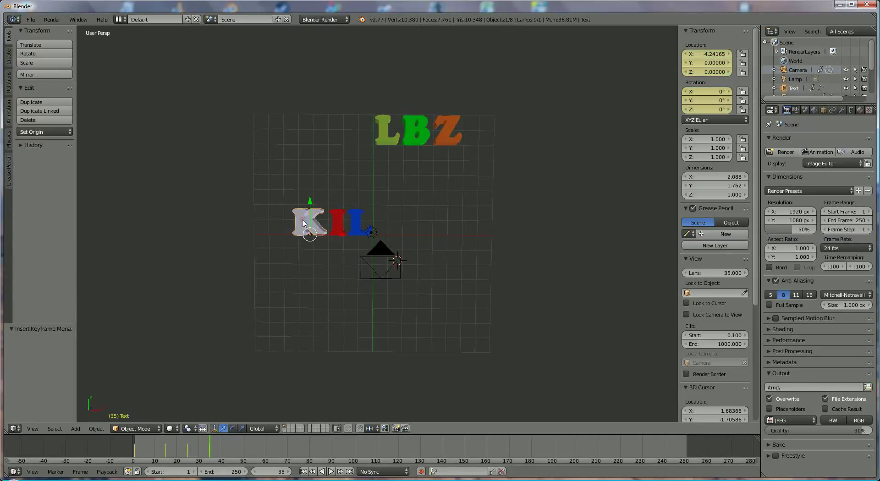
pyautogui.rightClick(338, 216)
pyautogui.press('i')
pyautogui.click(336, 210)
pyautogui.press('i')
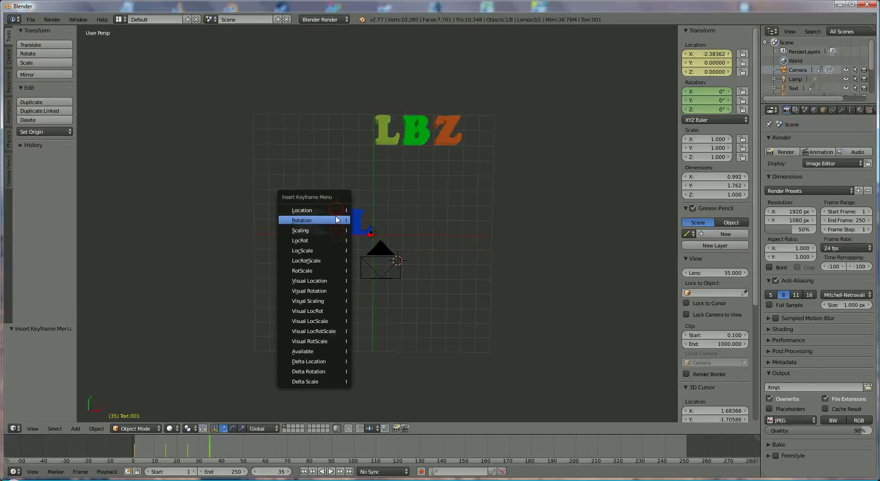
pyautogui.click(352, 220)
# Insert location and rotation keyframes on the blue L and the L of LBZ.
pyautogui.rightClick(363, 224)
pyautogui.press('i')
pyautogui.click(362, 223)
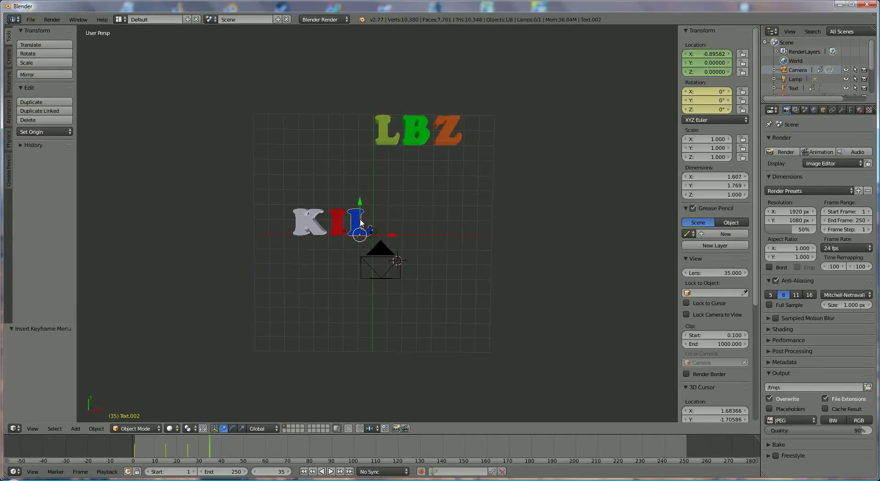
pyautogui.press('i')
pyautogui.click(357, 210)
pyautogui.rightClick(388, 139)
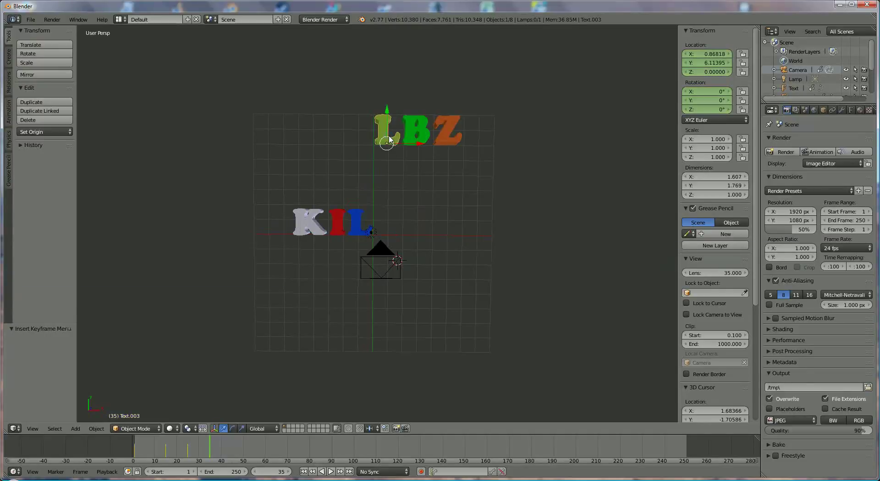
pyautogui.press('i')
pyautogui.click(386, 139)
pyautogui.press('i')
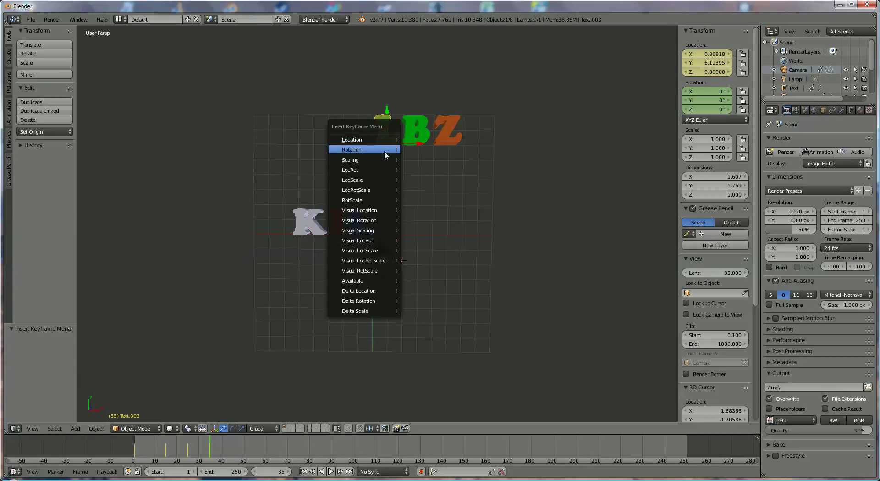
pyautogui.click(386, 150)
# Keyframe the green B's rotation and the orange Z's location and rotation.
pyautogui.rightClick(417, 130)
pyautogui.press('i')
pyautogui.click(417, 130)
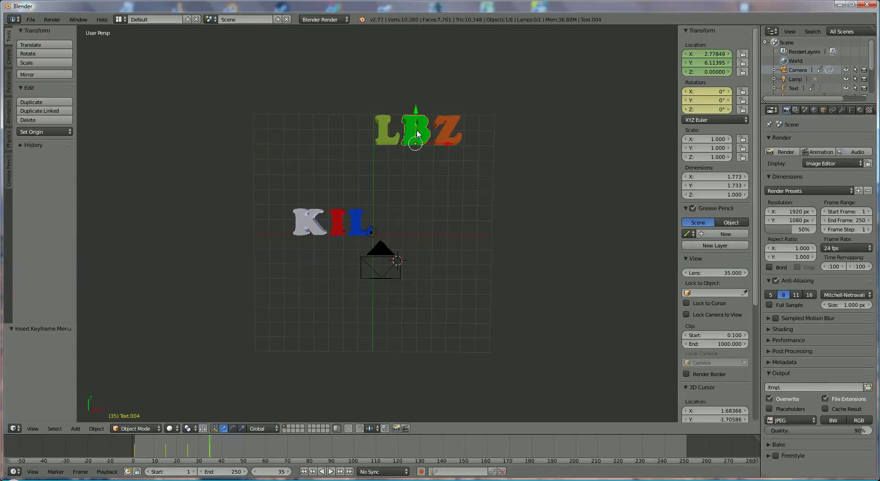
pyautogui.rightClick(442, 130)
pyautogui.press('i')
pyautogui.click(419, 120)
pyautogui.press('i')
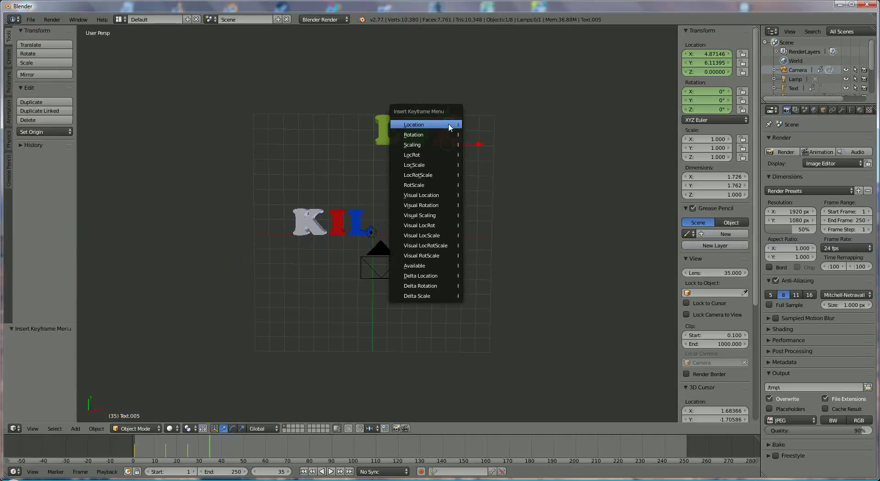
pyautogui.click(449, 124)
pyautogui.press('i')
pyautogui.click(448, 134)
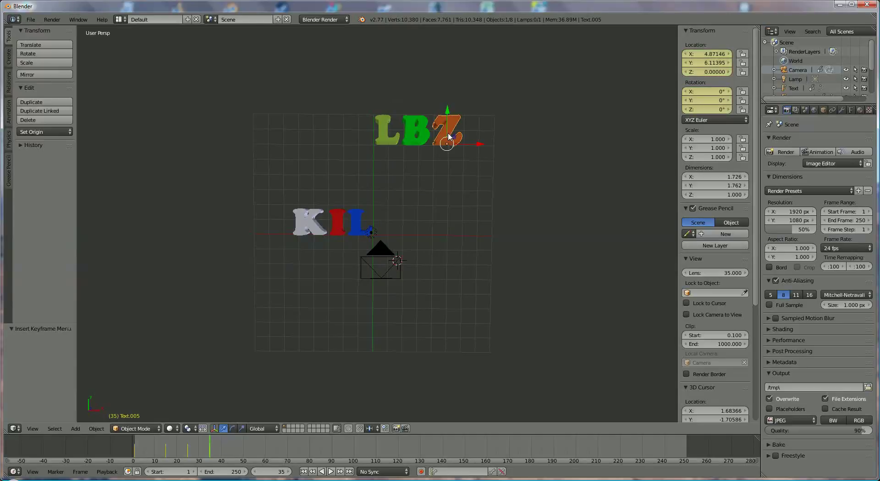
pyautogui.press('i')
# Keyframe the camera's rotation and location, then jump to frame 45.
pyautogui.rightClick(378, 280)
pyautogui.press('i')
pyautogui.click(379, 278)
pyautogui.press('i')
pyautogui.click(369, 272)
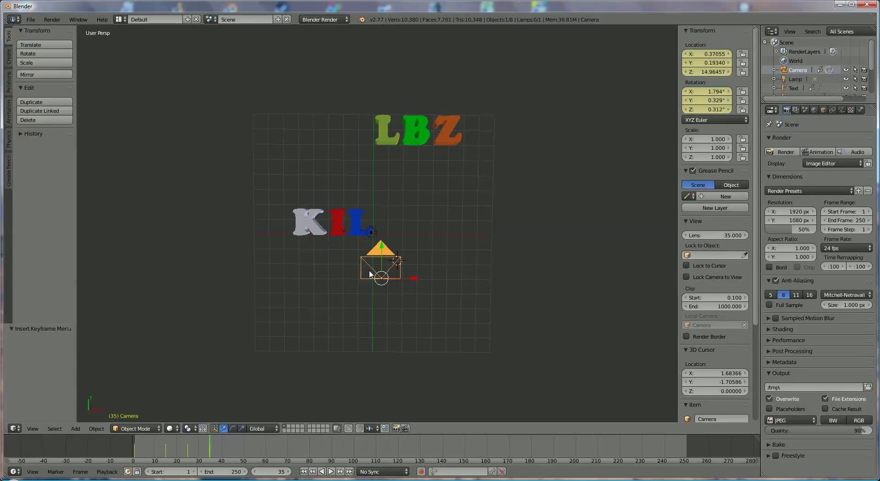
pyautogui.click(232, 446)
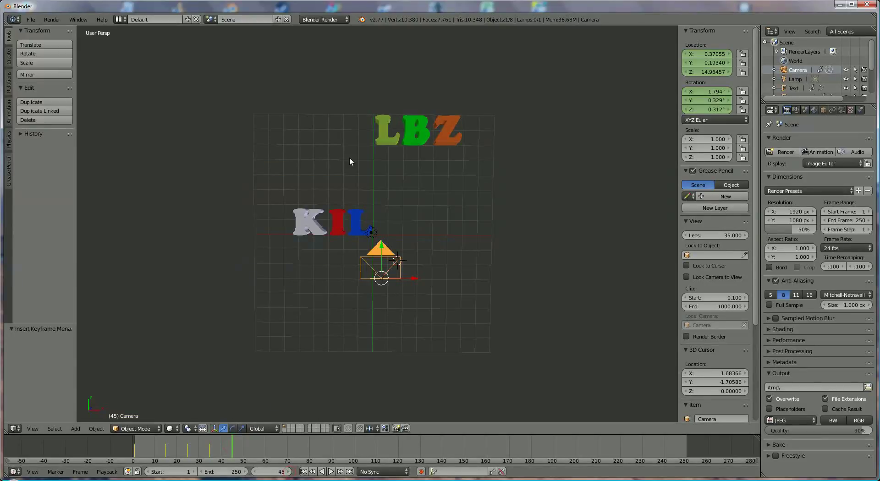
# Set the LBZ L's Location Y to 0 beside KIL, then select the K and the camera.
pyautogui.rightClick(388, 135)
pyautogui.click(708, 62)
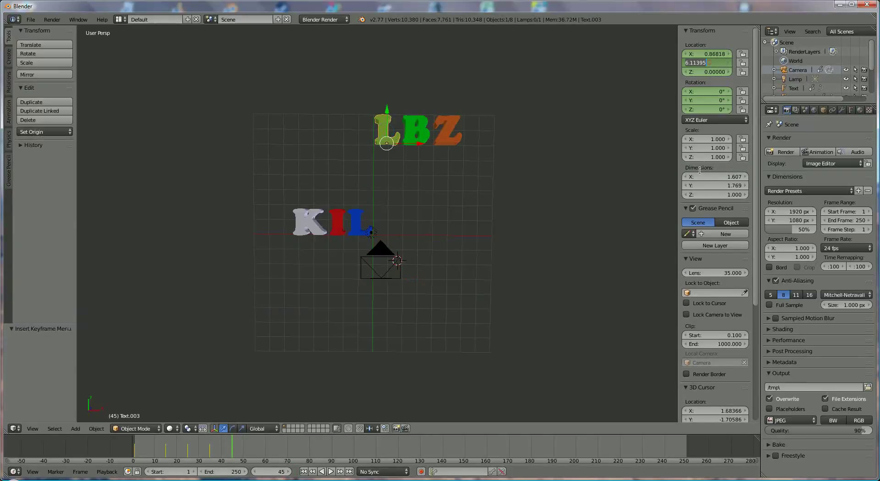
pyautogui.write('0')
pyautogui.press('Return')
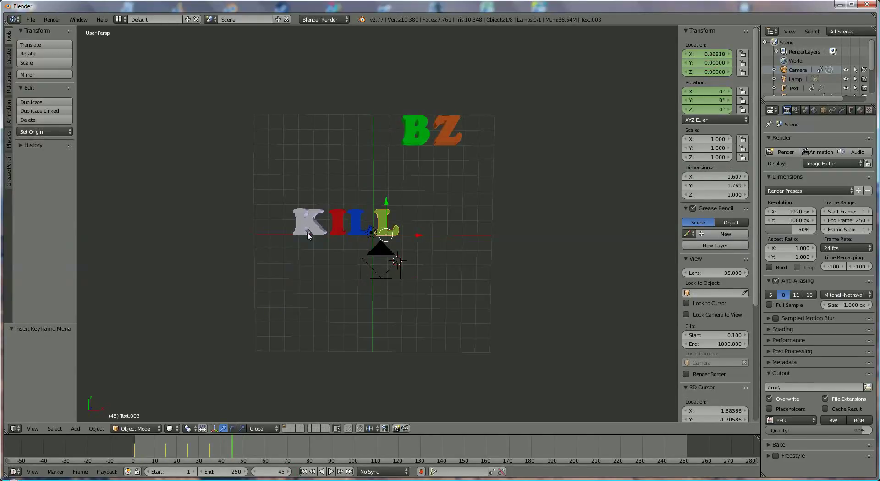
pyautogui.rightClick(295, 226)
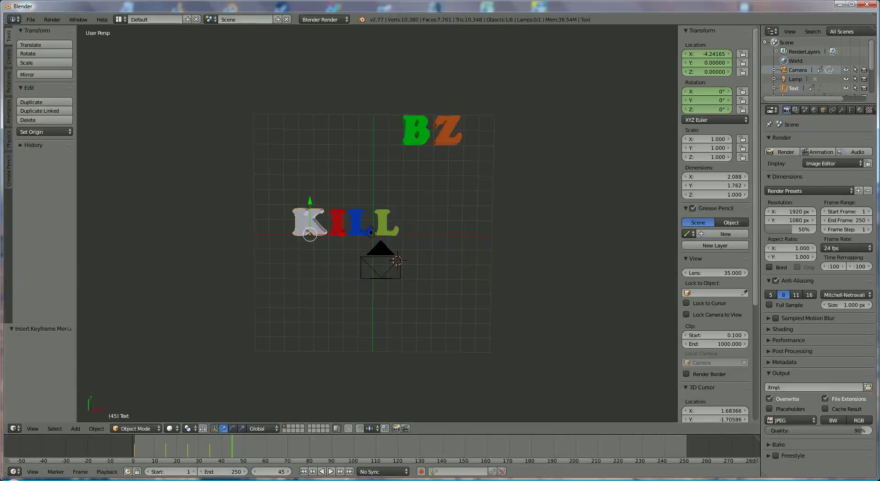
pyautogui.rightClick(380, 264)
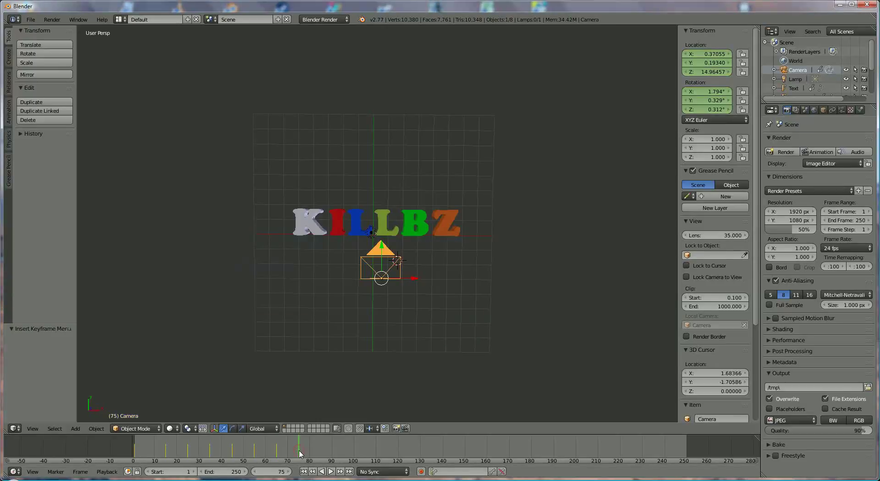
# At frame 75, move the camera far out along the Z axis.
pyautogui.press('Up')
pyautogui.moveTo(383, 269); pyautogui.dragTo(384, 292, button='middle')
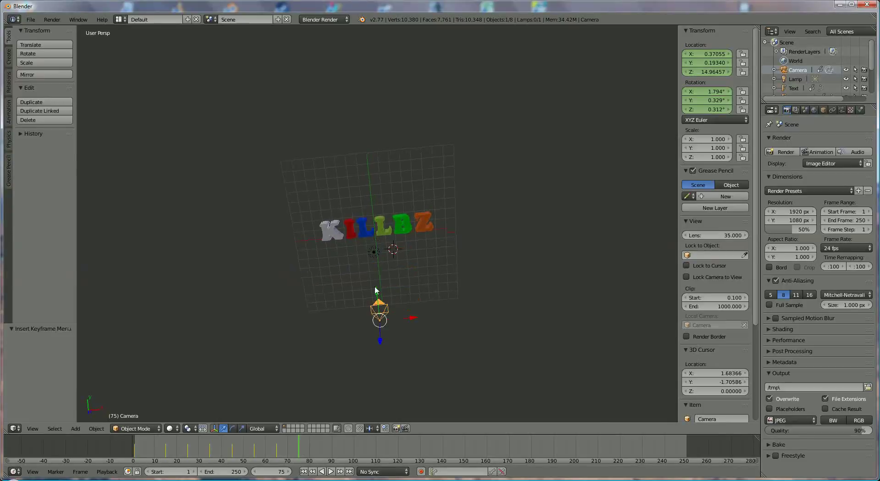
pyautogui.scroll(-3, 384, 292)
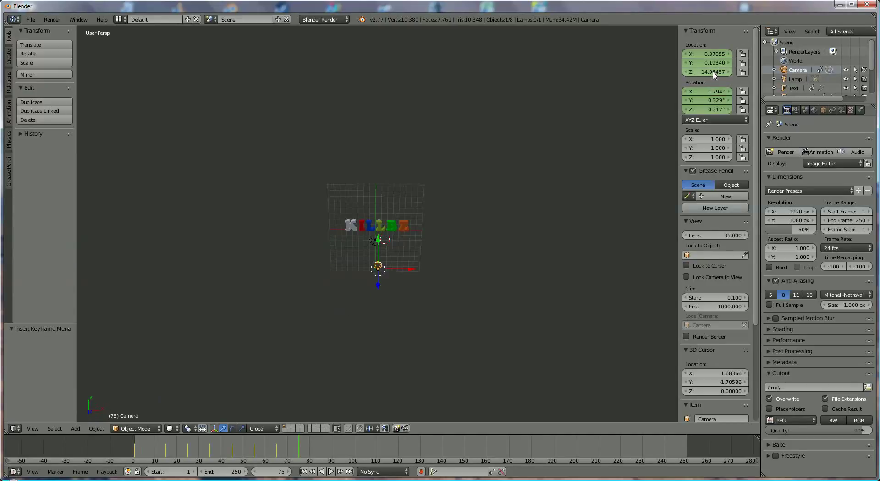
pyautogui.click(381, 285)
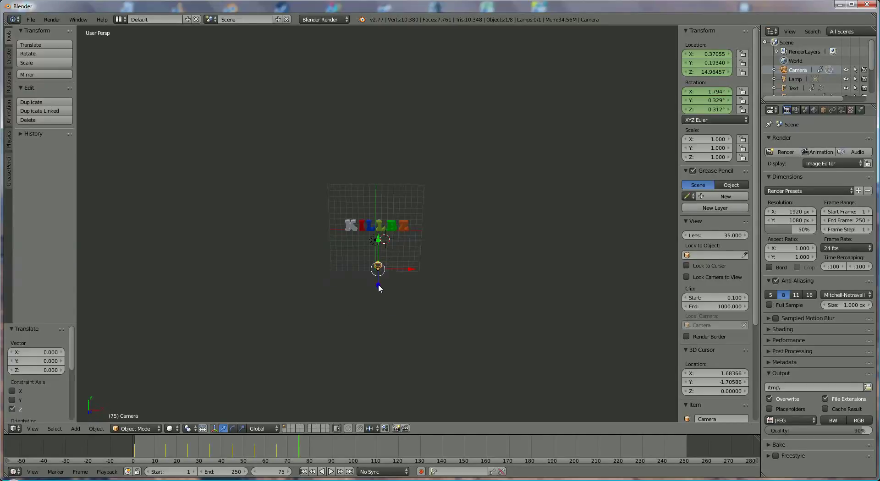
pyautogui.scroll(-4, 397, 320)
pyautogui.moveTo(379, 256); pyautogui.dragTo(383, 409)
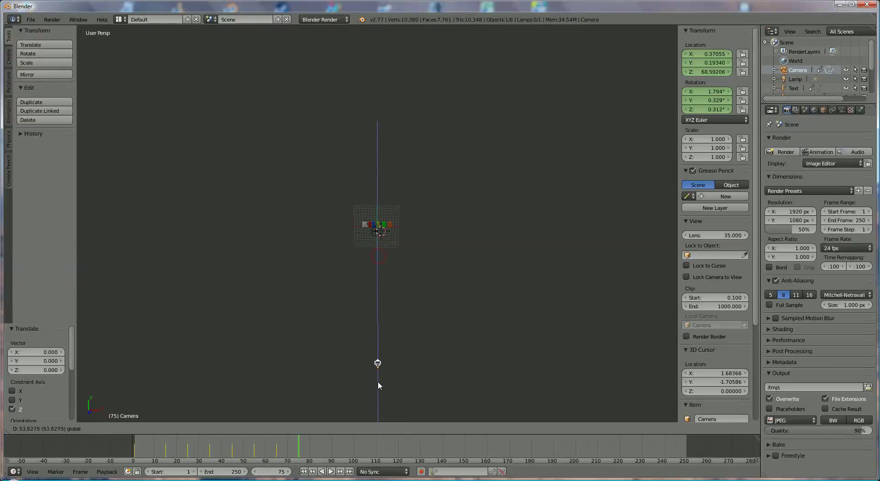
pyautogui.scroll(-3, 395, 345)
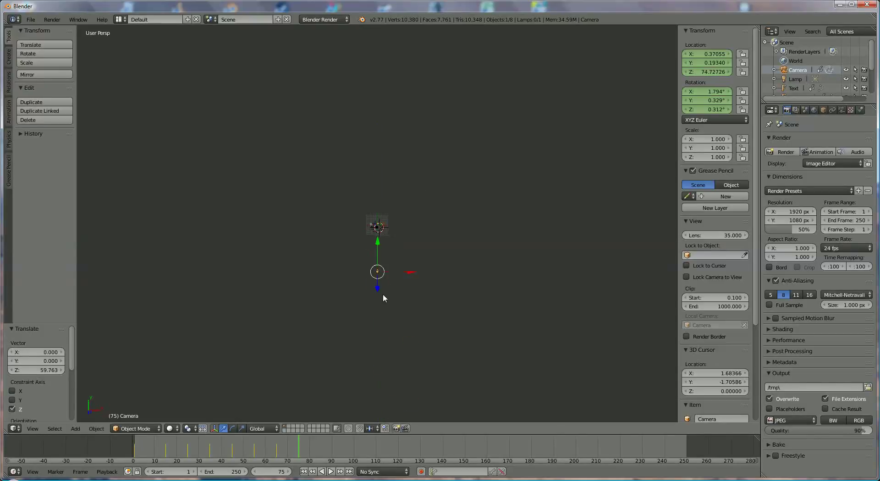
pyautogui.moveTo(379, 288); pyautogui.dragTo(373, 407)
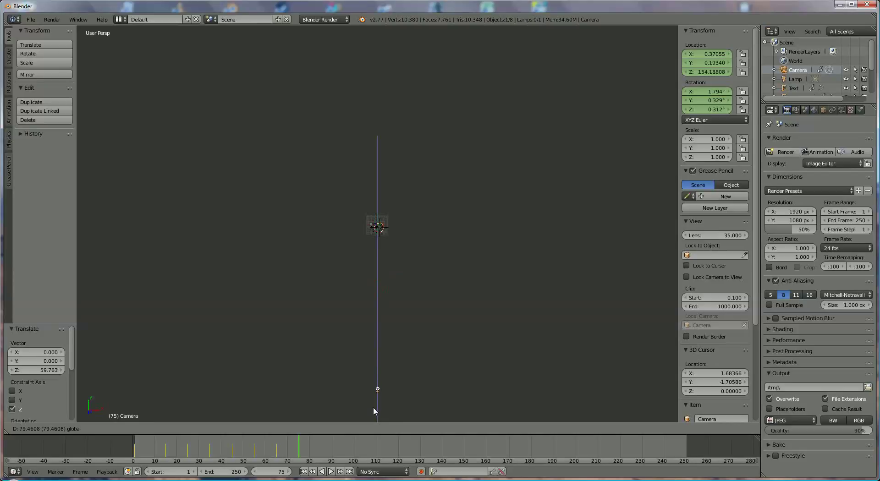
# Insert location and rotation keyframes on the camera at its new position.
pyautogui.press('i')
pyautogui.click(447, 291)
pyautogui.press('i')
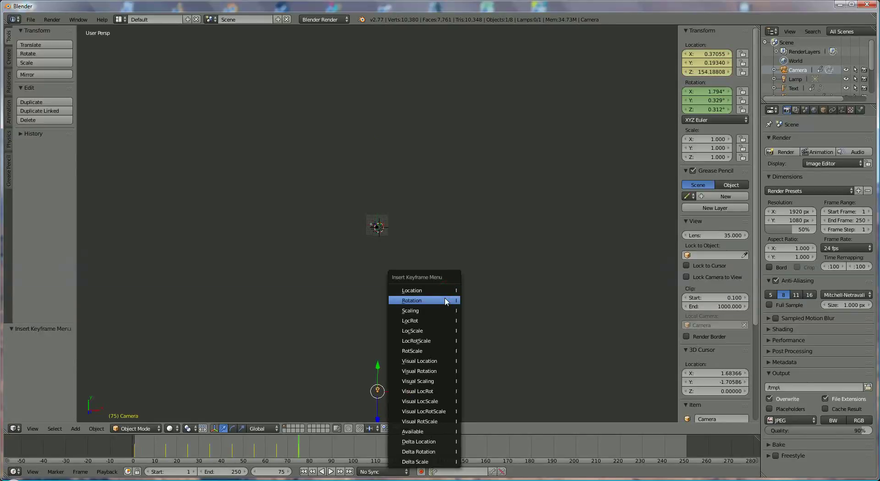
pyautogui.click(444, 299)
pyautogui.scroll(4, 445, 298)
pyautogui.scroll(6, 430, 299)
# Insert rotation and location keyframes on the white K and the red I.
pyautogui.rightClick(323, 234)
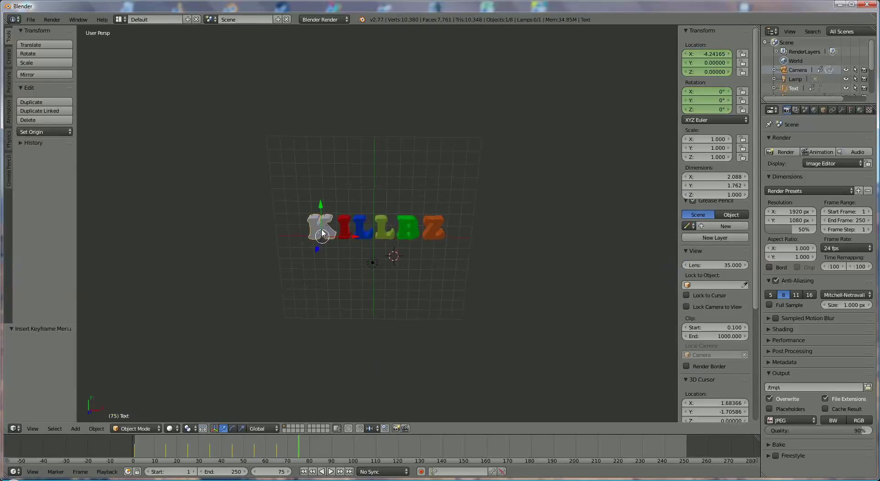
pyautogui.press('i')
pyautogui.click(323, 226)
pyautogui.press('i')
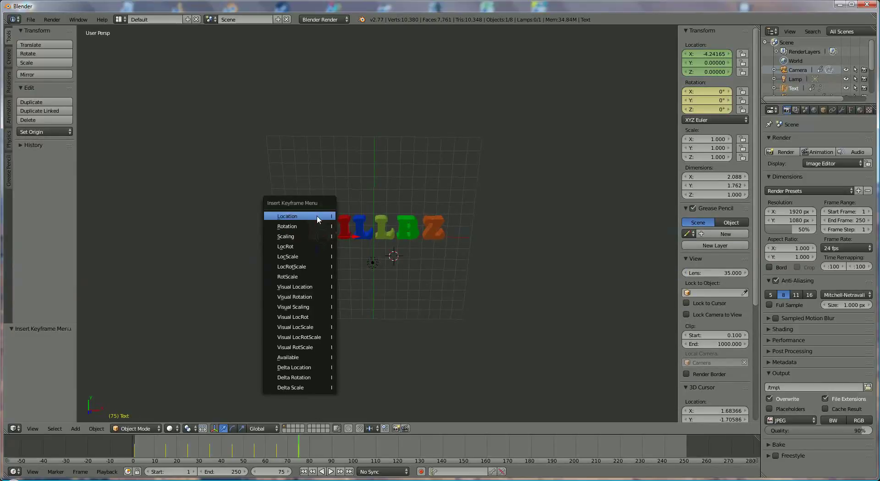
pyautogui.click(321, 217)
pyautogui.rightClick(341, 229)
pyautogui.press('i')
pyautogui.click(341, 226)
pyautogui.press('i')
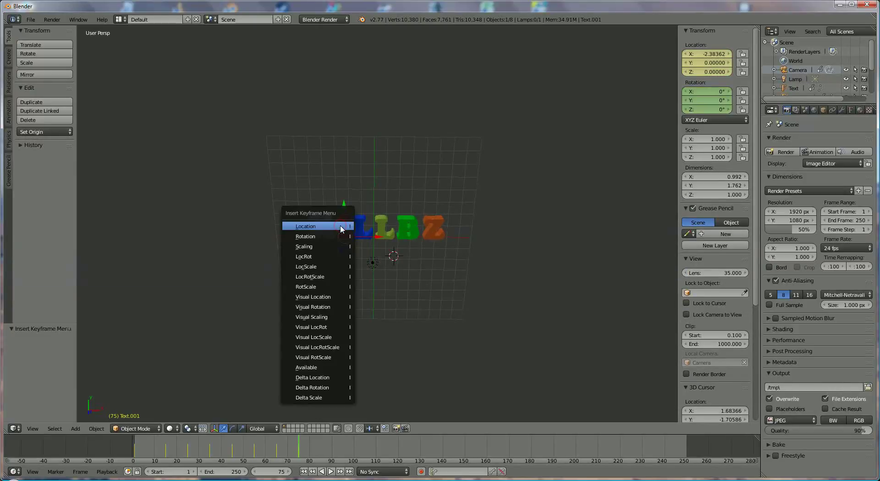
pyautogui.click(343, 236)
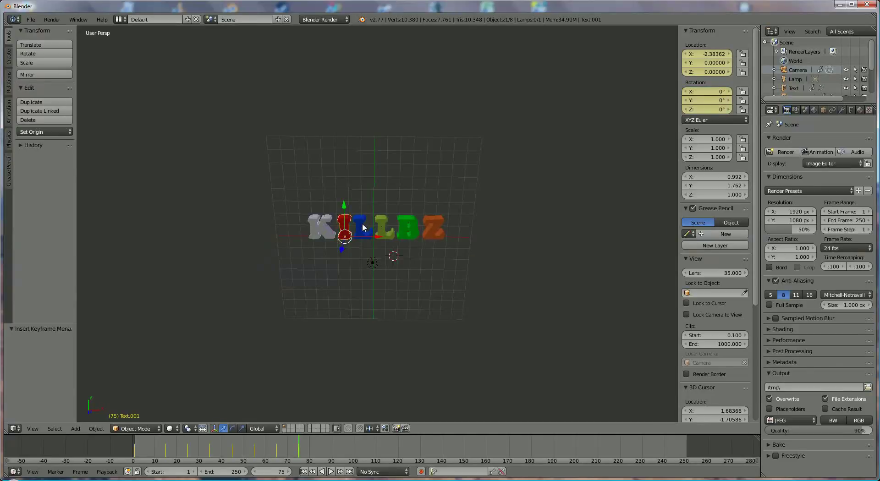
# Insert location and rotation keyframes on the blue L and the light green L.
pyautogui.rightClick(362, 228)
pyautogui.press('i')
pyautogui.click(361, 215)
pyautogui.press('i')
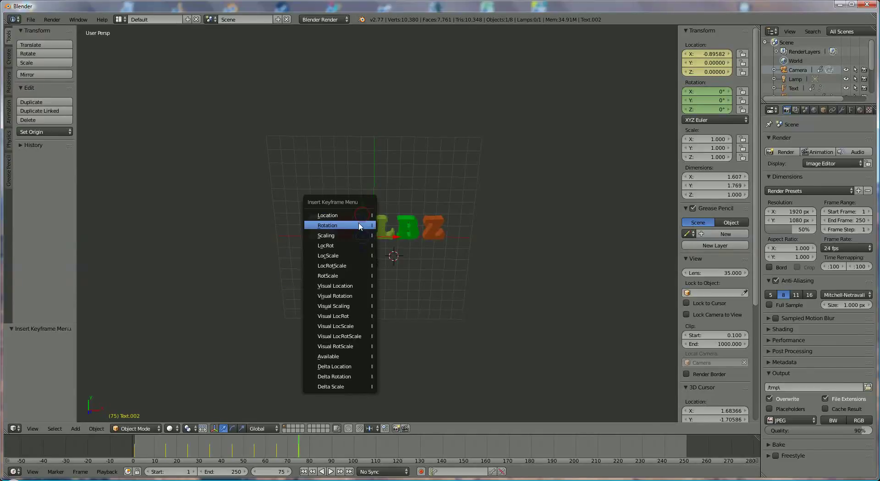
pyautogui.click(360, 225)
pyautogui.rightClick(380, 225)
pyautogui.press('i')
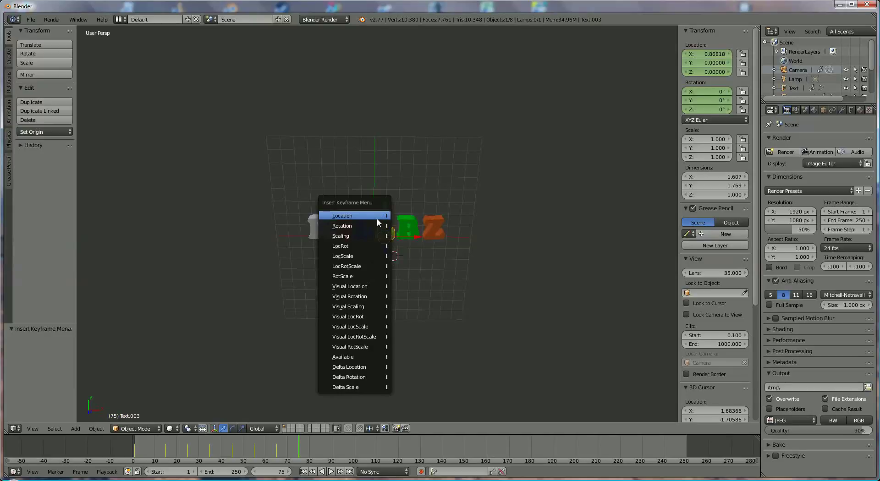
pyautogui.click(379, 222)
pyautogui.press('i')
pyautogui.click(383, 226)
# Insert rotation and location keyframes on the green B and the orange Z.
pyautogui.rightClick(405, 232)
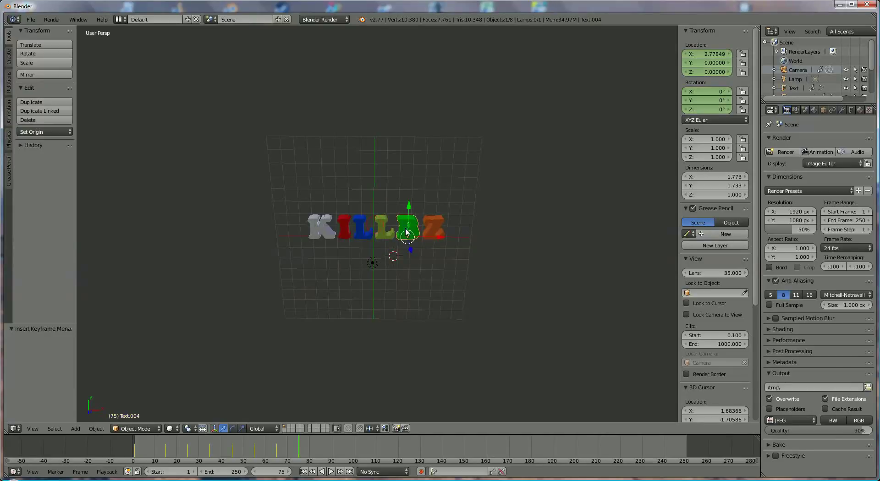
pyautogui.press('i')
pyautogui.click(406, 227)
pyautogui.press('i')
pyautogui.click(406, 217)
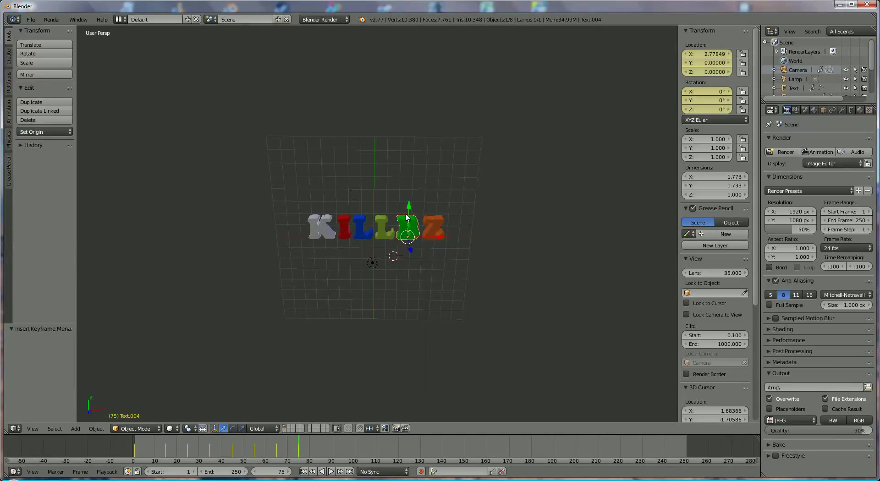
pyautogui.rightClick(431, 233)
pyautogui.press('i')
pyautogui.click(431, 239)
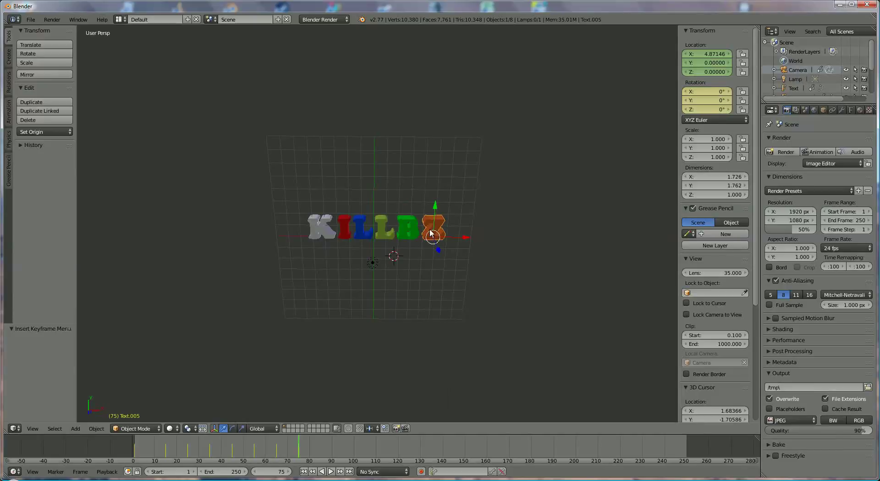
pyautogui.press('i')
pyautogui.click(431, 225)
pyautogui.scroll(-3, 427, 278)
# Jump to frame 85 and zoom out until the distant camera is visible.
pyautogui.scroll(-2, 425, 280)
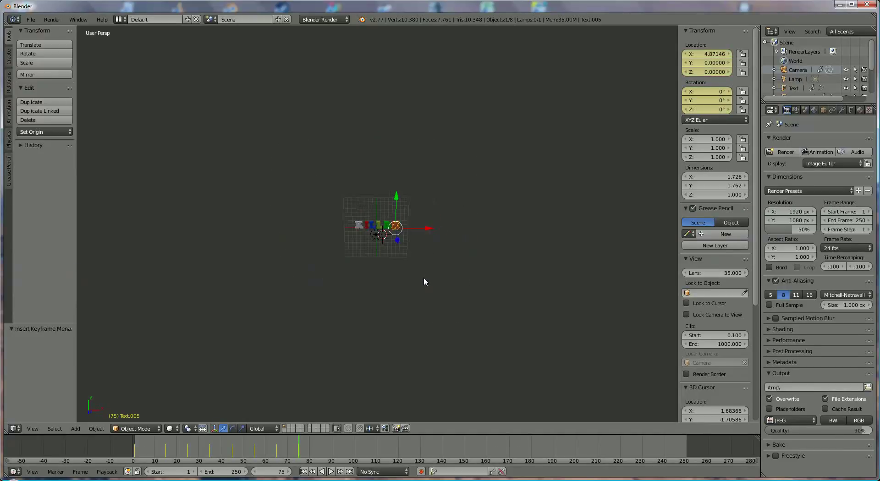
pyautogui.scroll(-2, 424, 278)
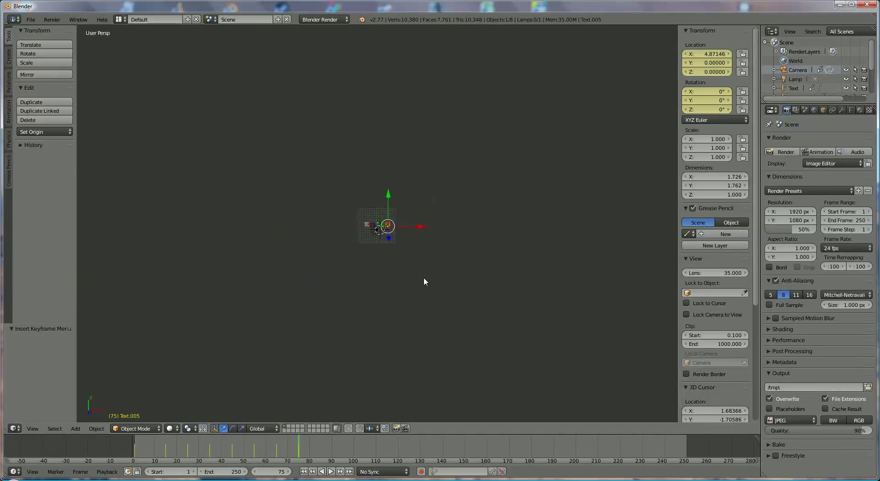
pyautogui.click(321, 454)
pyautogui.scroll(-2, 405, 303)
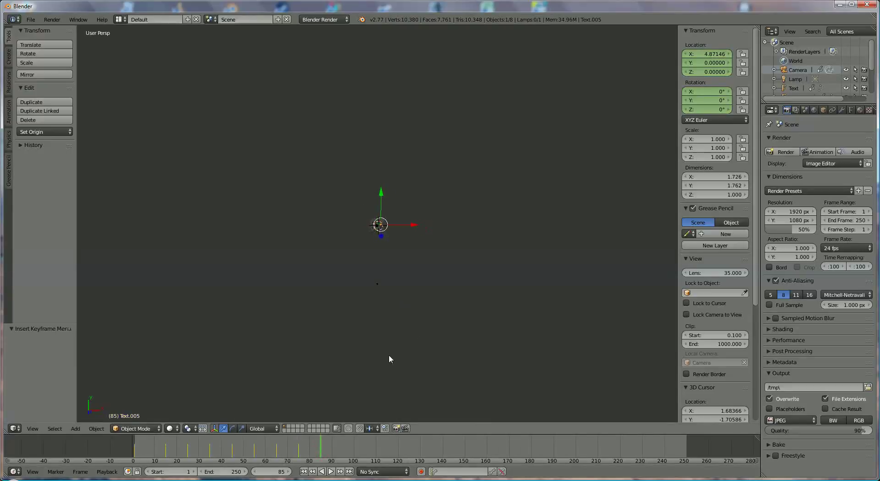
pyautogui.scroll(-1, 381, 328)
# Lower the camera along Z from about 154 to about 14.9, just below the KILLBZ text.
pyautogui.rightClick(378, 336)
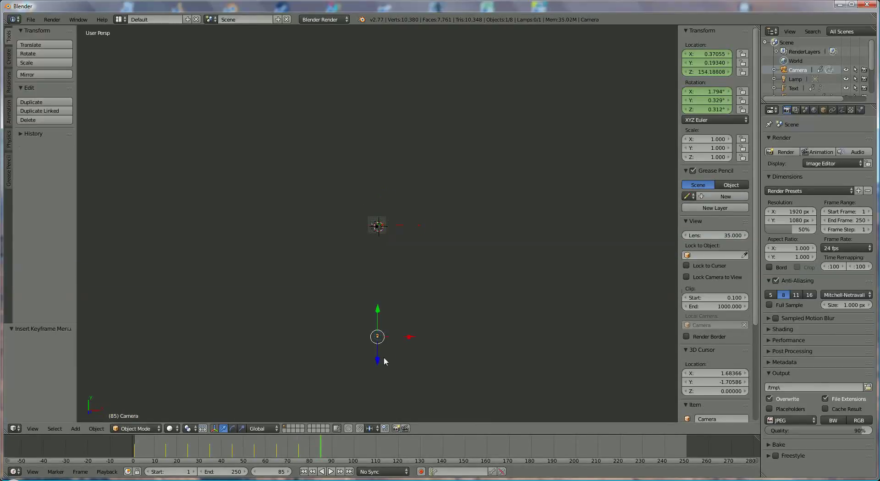
pyautogui.moveTo(378, 362)
pyautogui.mouseDown()
pyautogui.moveTo(390, 231)
pyautogui.moveTo(386, 251)
pyautogui.mouseUp()
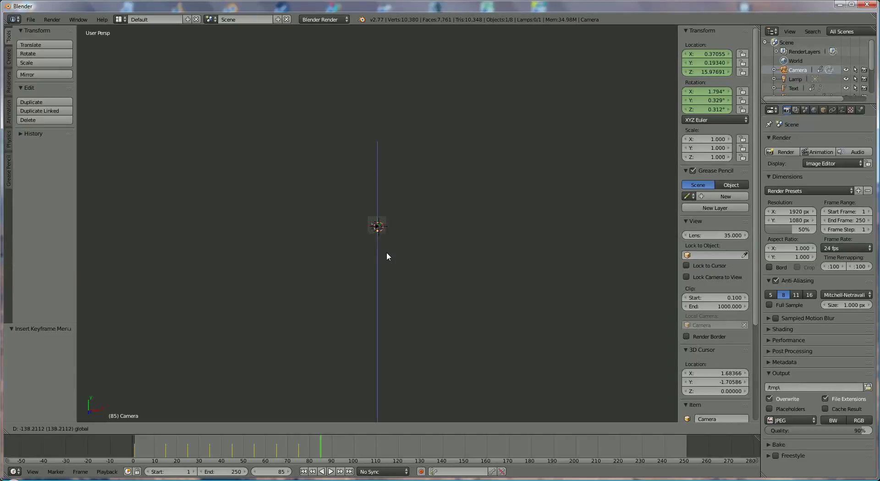
pyautogui.moveTo(386, 255); pyautogui.dragTo(386, 256)
pyautogui.scroll(5, 394, 275)
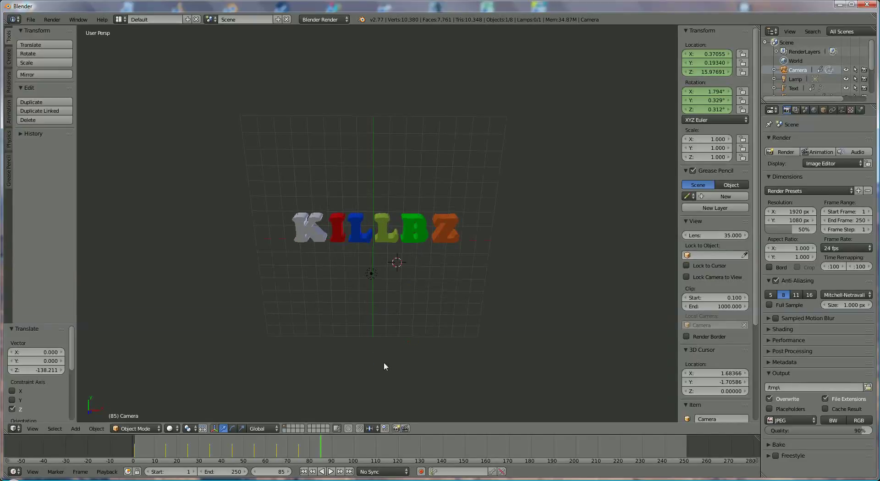
pyautogui.moveTo(379, 363); pyautogui.dragTo(380, 350)
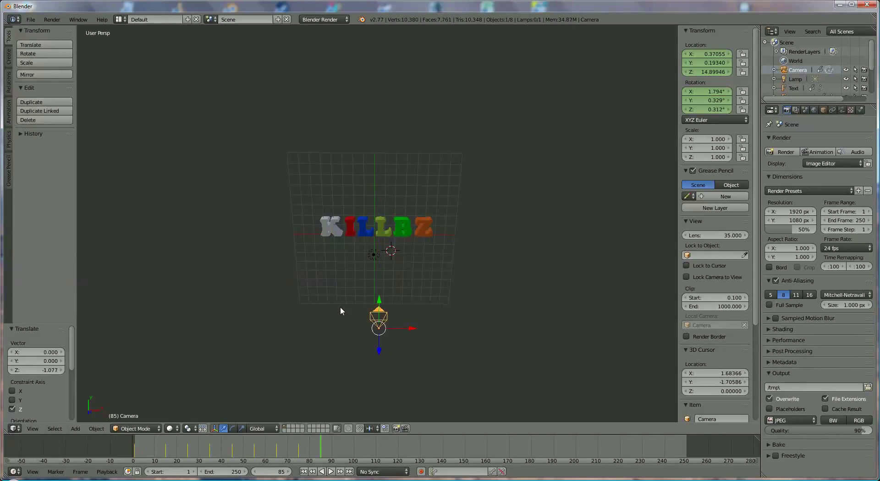
# Insert location and rotation keyframes on the camera at frame 85.
pyautogui.press('i')
pyautogui.click(337, 294)
pyautogui.press('i')
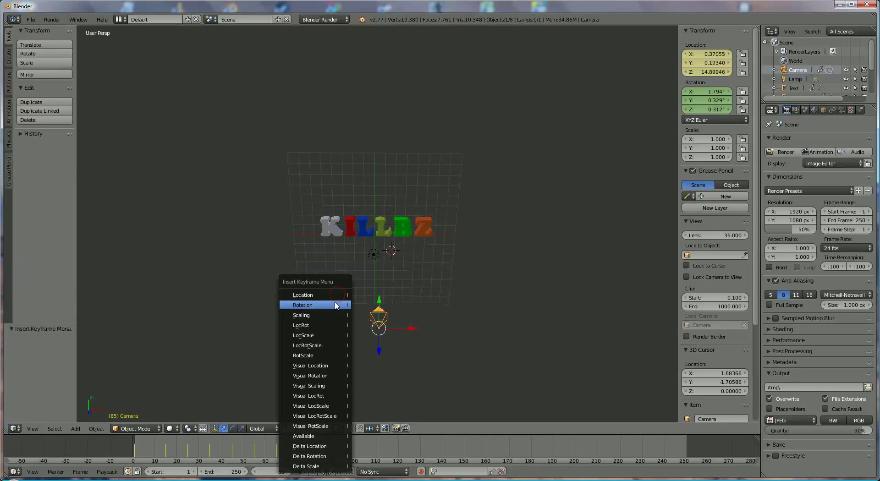
pyautogui.click(335, 306)
# Keyframe location and rotation for the grey K and red I letters.
pyautogui.rightClick(331, 229)
pyautogui.press('i')
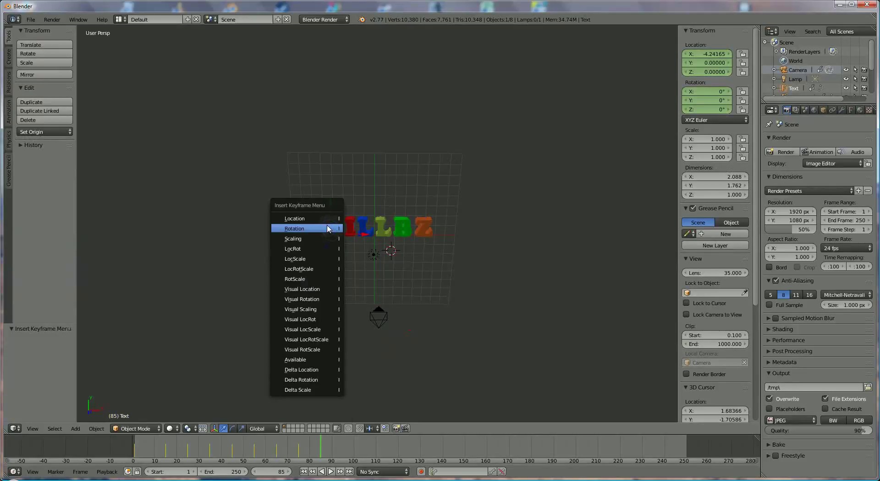
pyautogui.click(328, 228)
pyautogui.press('i')
pyautogui.click(324, 219)
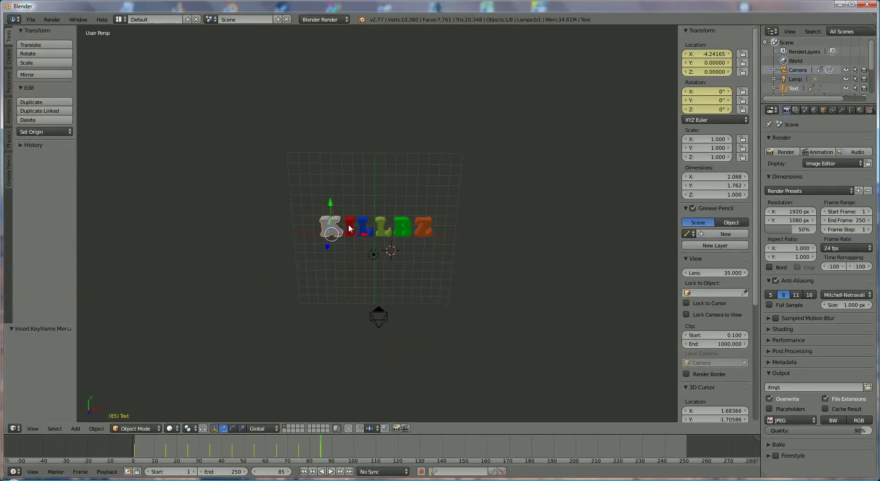
pyautogui.rightClick(349, 228)
pyautogui.press('i')
pyautogui.click(348, 231)
pyautogui.press('i')
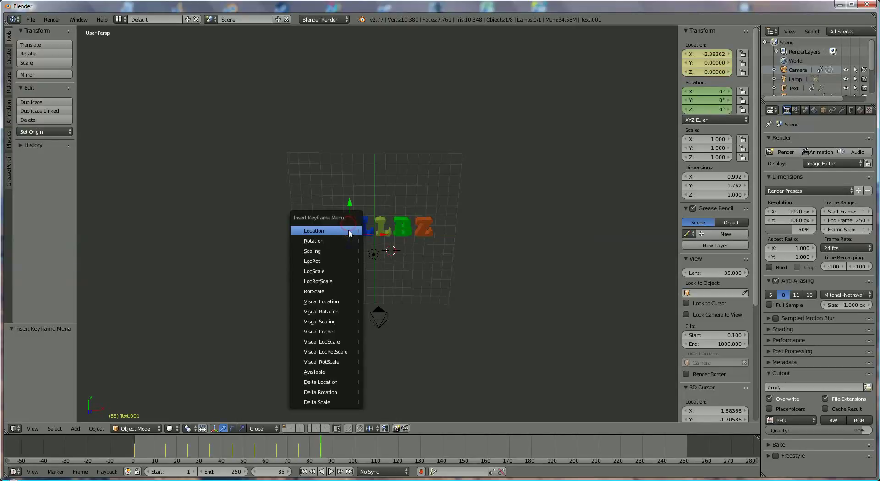
pyautogui.click(349, 241)
# Keyframe location and rotation for the blue L and light green L letters.
pyautogui.rightClick(367, 227)
pyautogui.press('i')
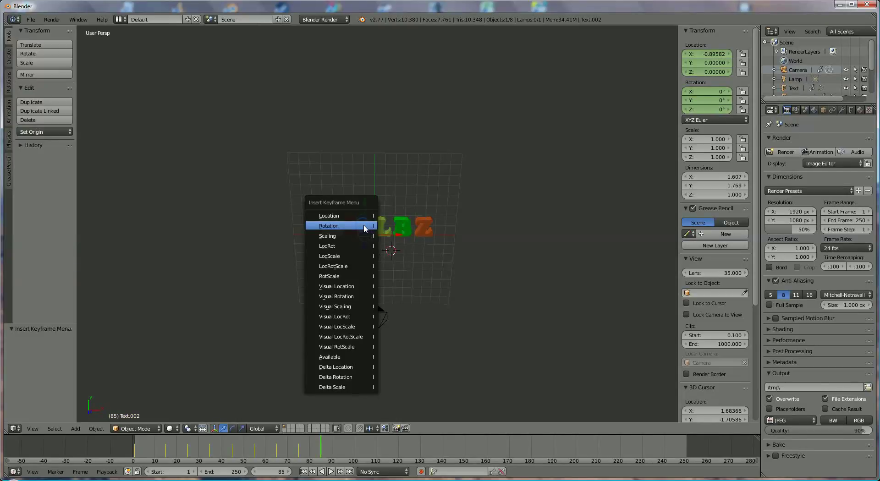
pyautogui.click(364, 226)
pyautogui.press('i')
pyautogui.click(364, 215)
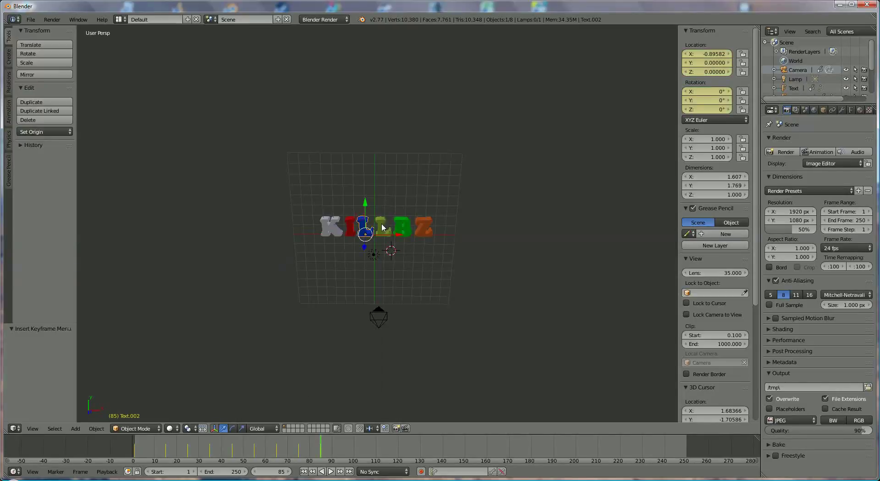
pyautogui.rightClick(377, 226)
pyautogui.press('i')
pyautogui.click(377, 223)
pyautogui.press('i')
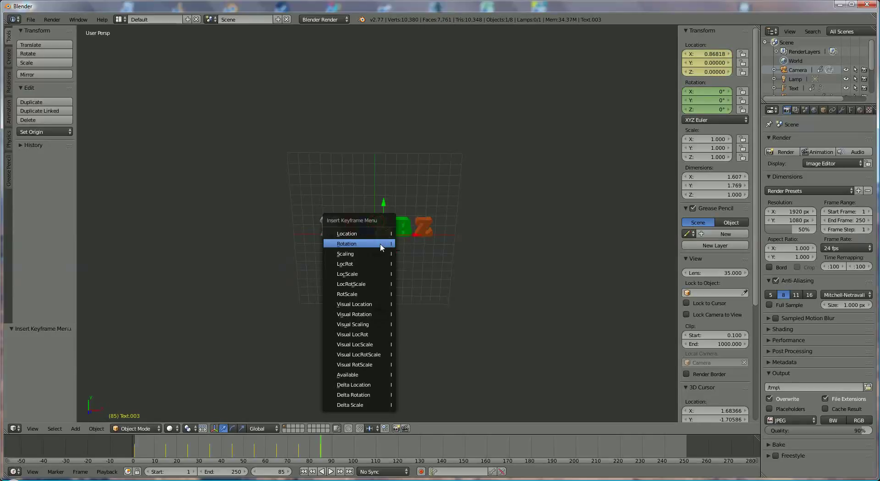
pyautogui.click(382, 244)
# Keyframe location and rotation for the green B and orange Z letters.
pyautogui.rightClick(401, 226)
pyautogui.press('i')
pyautogui.click(400, 224)
pyautogui.press('i')
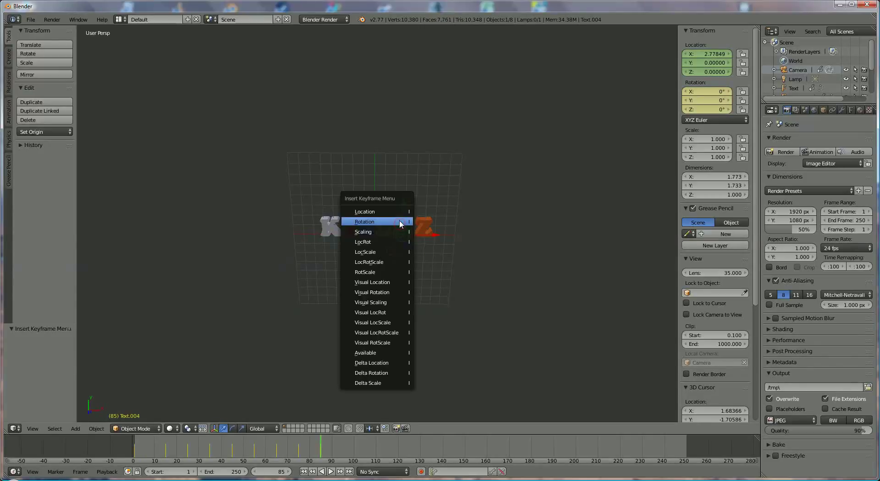
pyautogui.click(401, 213)
pyautogui.rightClick(418, 226)
pyautogui.press('i')
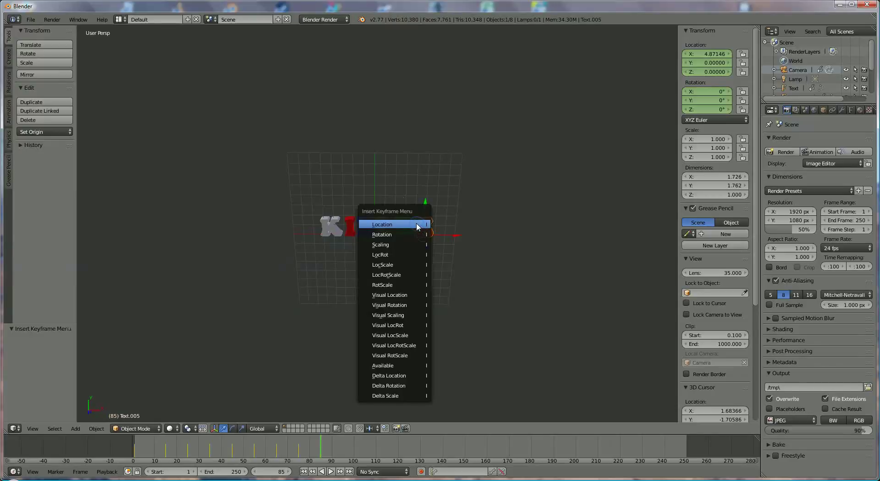
pyautogui.click(418, 226)
pyautogui.press('i')
pyautogui.click(417, 235)
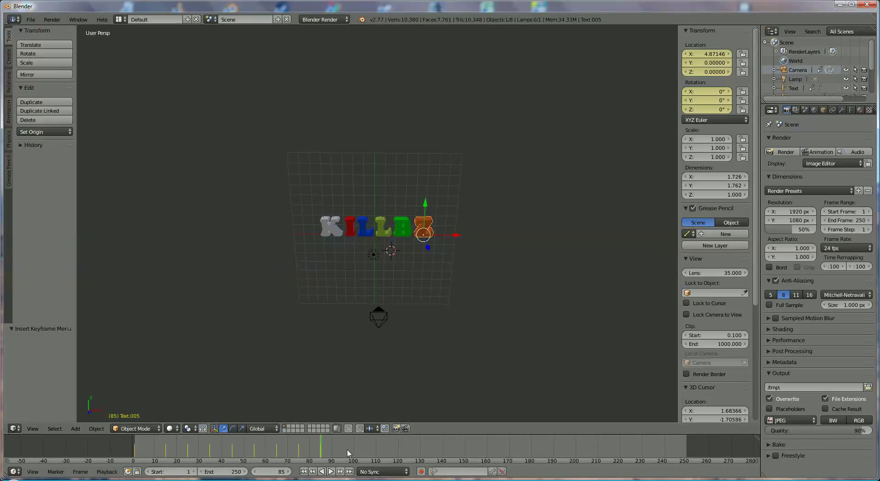
# Set the animation's end frame to 90.
pyautogui.click(220, 474)
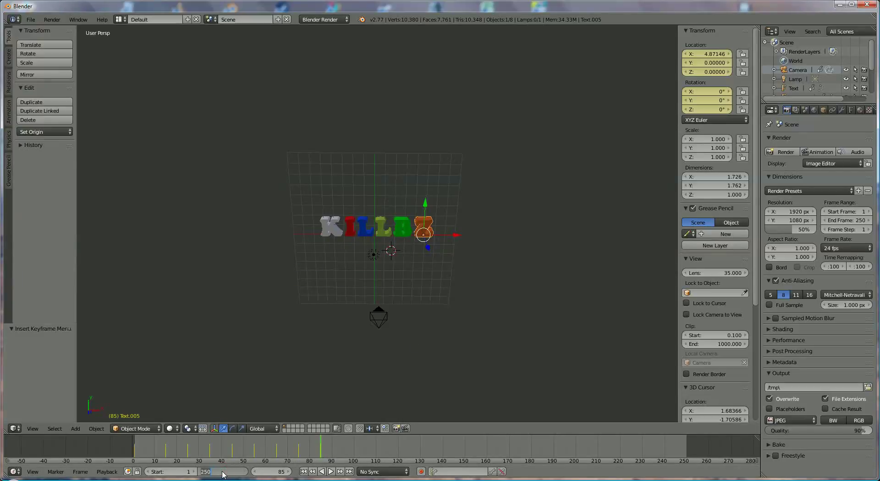
pyautogui.write('90')
pyautogui.press('Return')
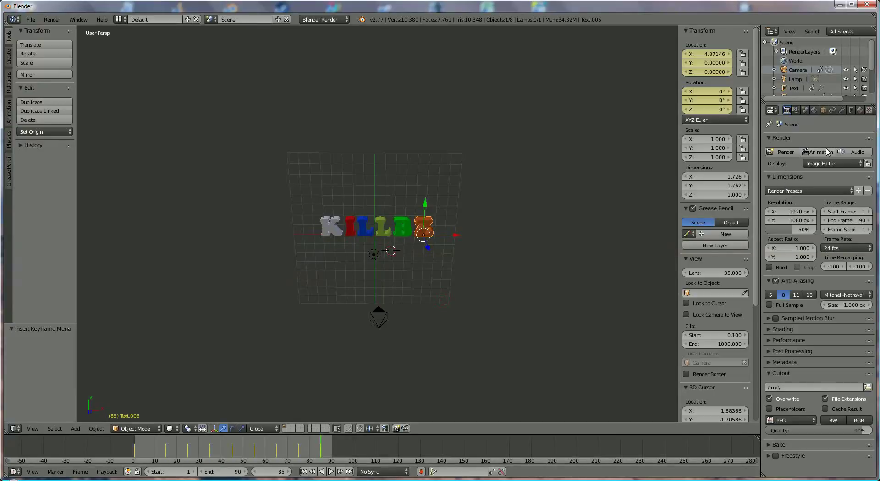
# Choose AVI Raw as the output format and render the animation.
pyautogui.click(807, 420)
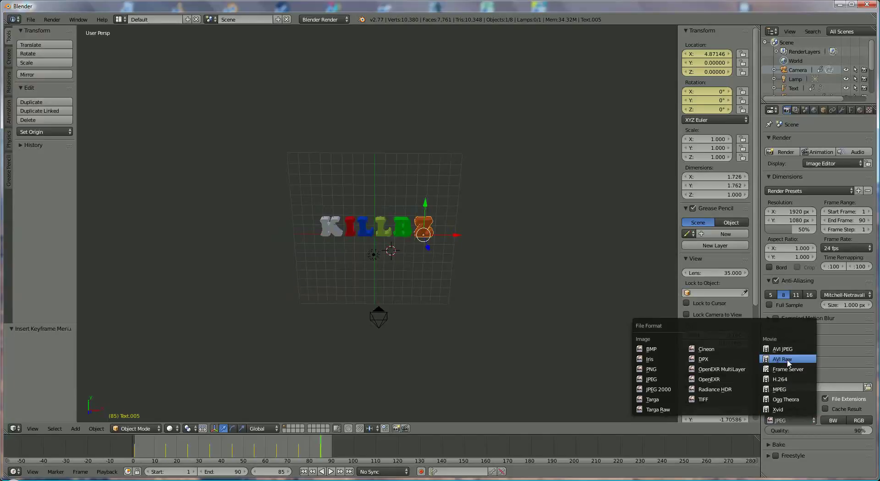
pyautogui.click(788, 359)
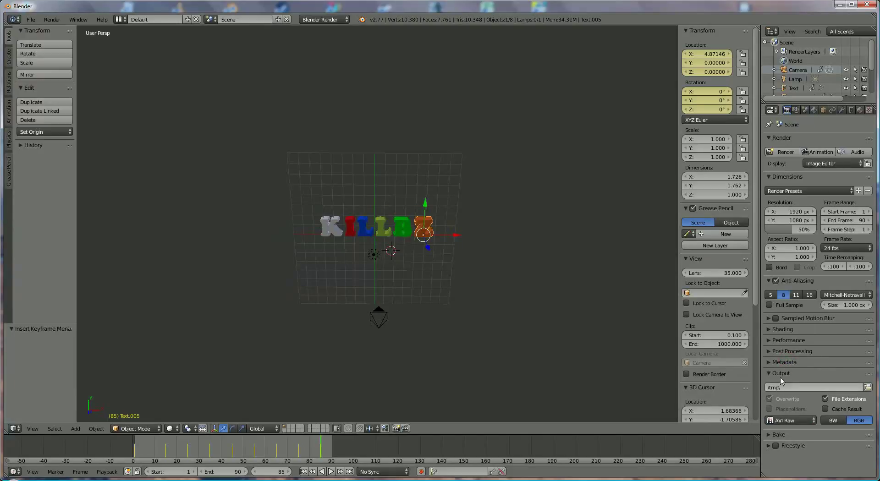
pyautogui.click(820, 153)
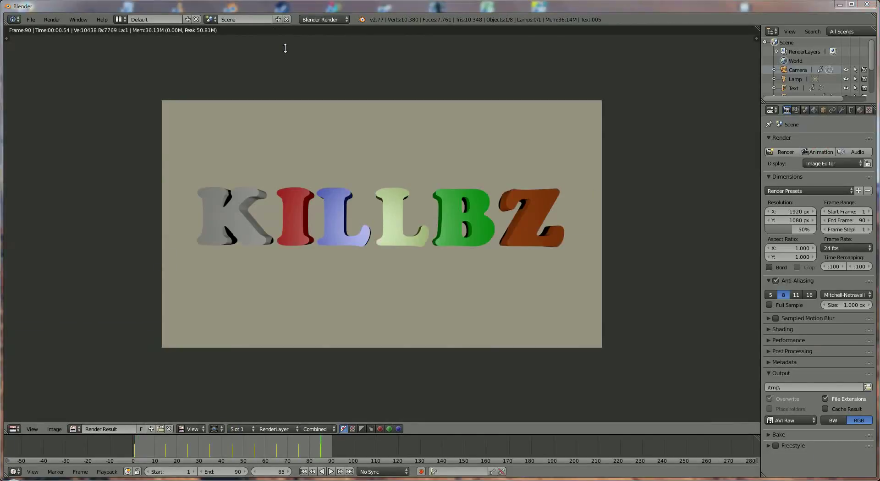
pyautogui.click(52, 19)
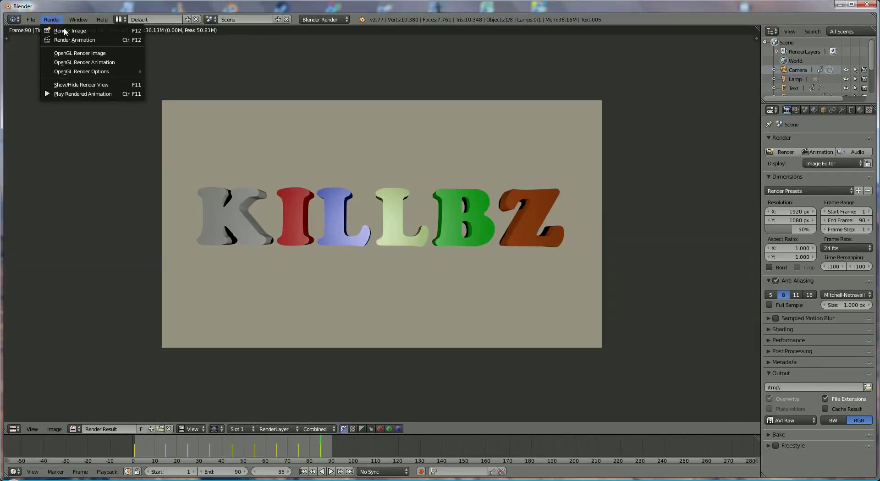
pyautogui.click(79, 94)
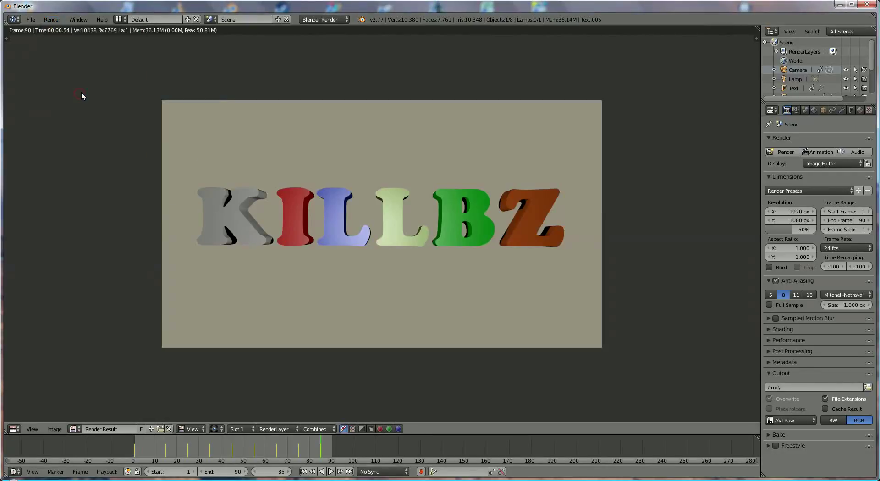
pyautogui.moveTo(246, 223); pyautogui.dragTo(327, 132)
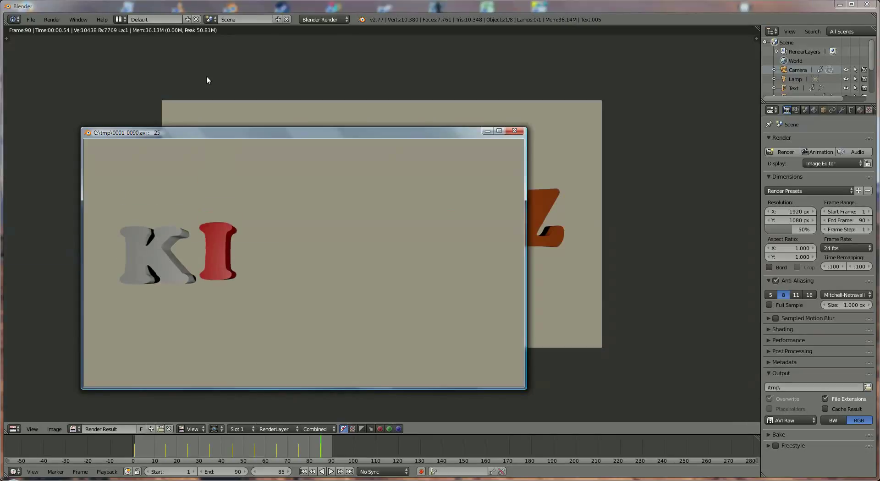
# Close the playback window, switch the editor back to 3D View, and set the end frame to 150.
pyautogui.click(515, 132)
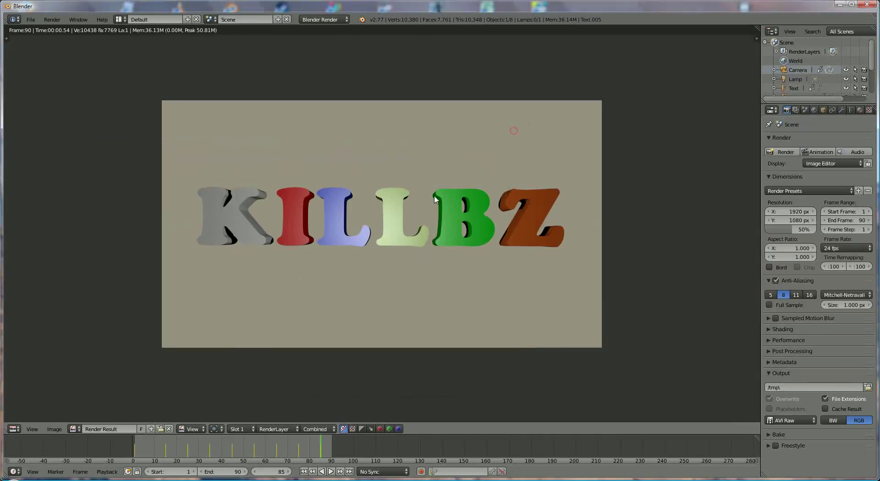
pyautogui.click(14, 429)
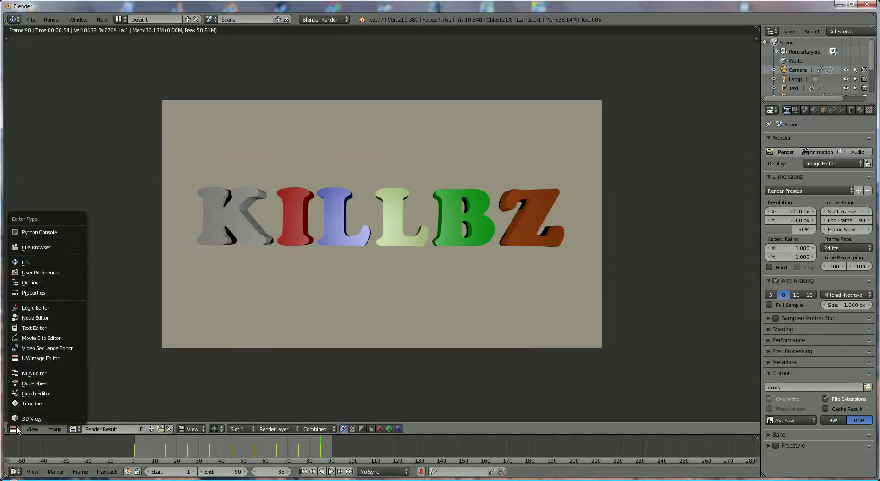
pyautogui.click(25, 418)
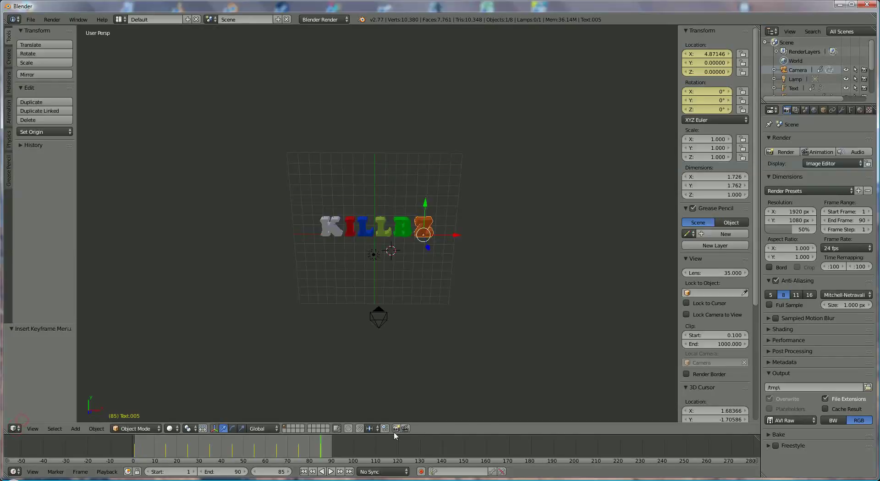
pyautogui.click(229, 472)
pyautogui.write('15')
pyautogui.press('Return')
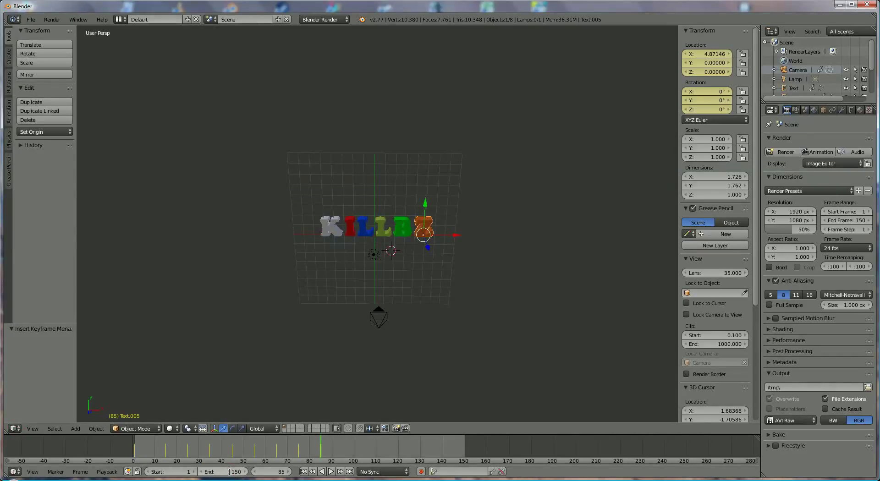
# At frame 100, rotate the camera in top view and keyframe its rotation and location.
pyautogui.click(353, 453)
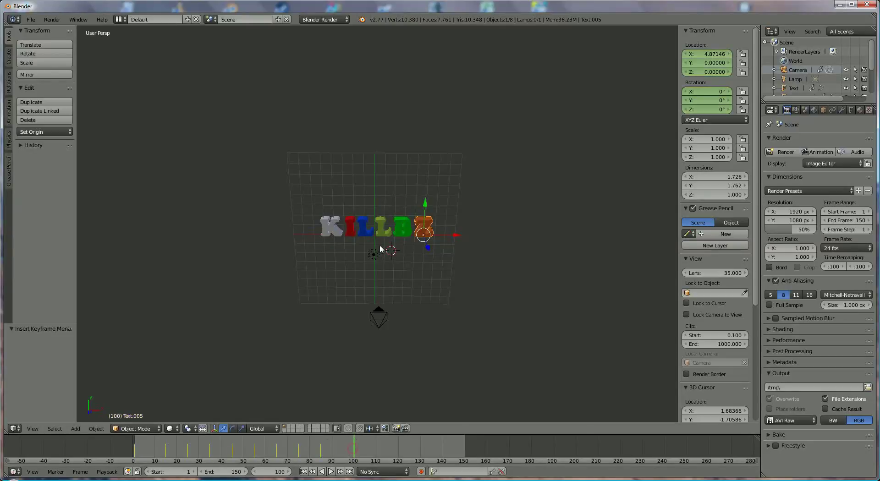
pyautogui.rightClick(383, 328)
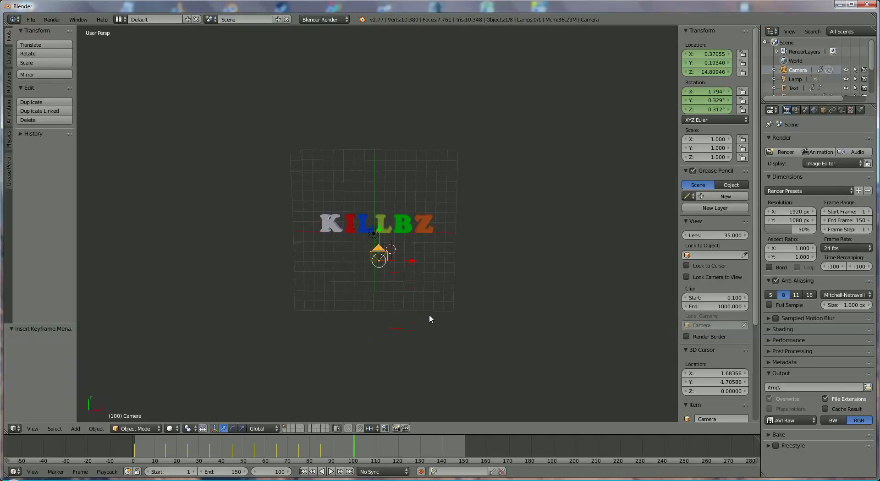
pyautogui.press('KP_7')
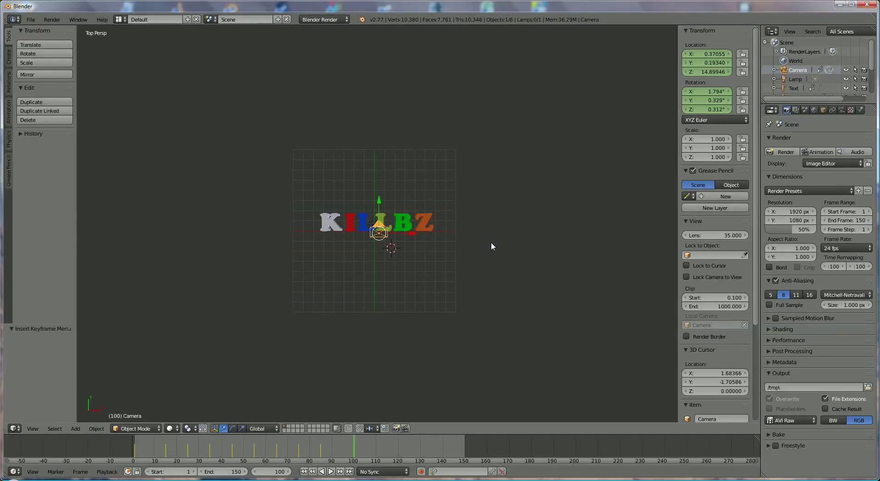
pyautogui.press('r')
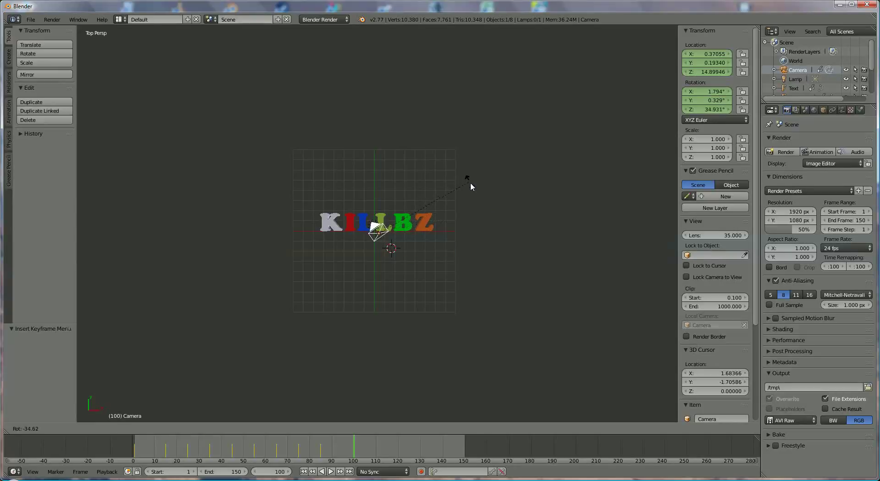
pyautogui.click(472, 185)
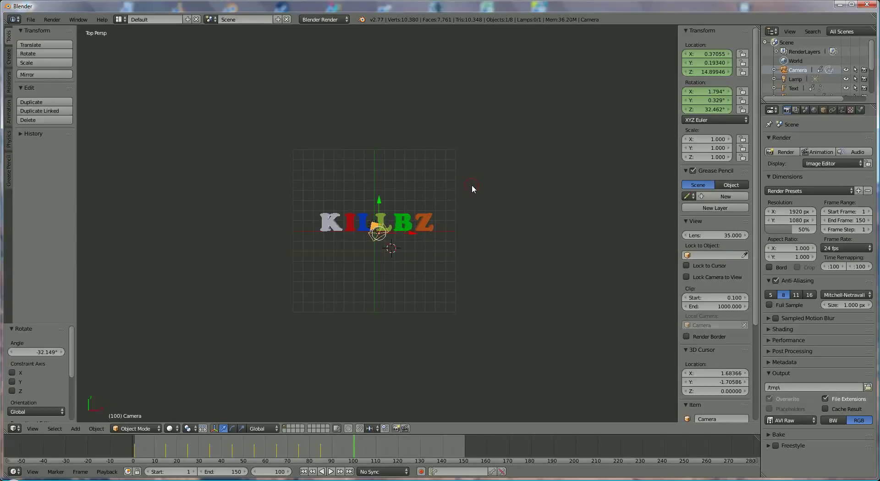
pyautogui.press('i')
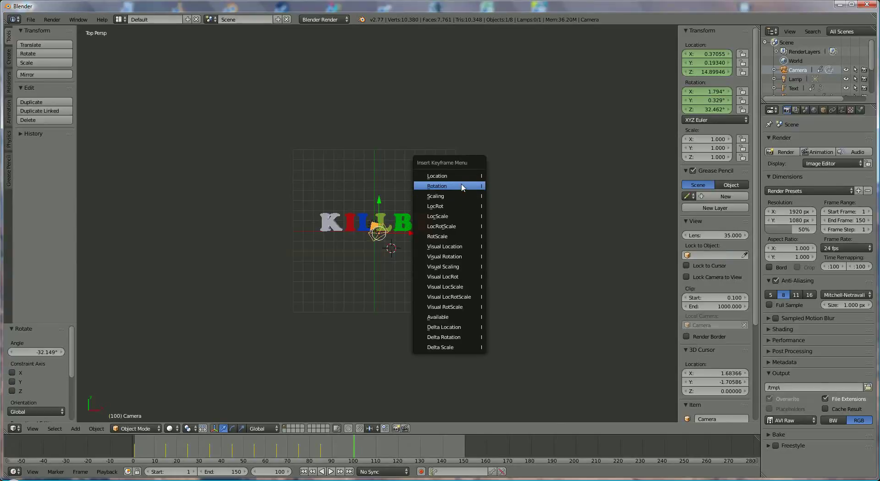
pyautogui.click(462, 185)
pyautogui.press('i')
pyautogui.click(462, 174)
# Keyframe location and rotation for the K and I letters.
pyautogui.rightClick(331, 224)
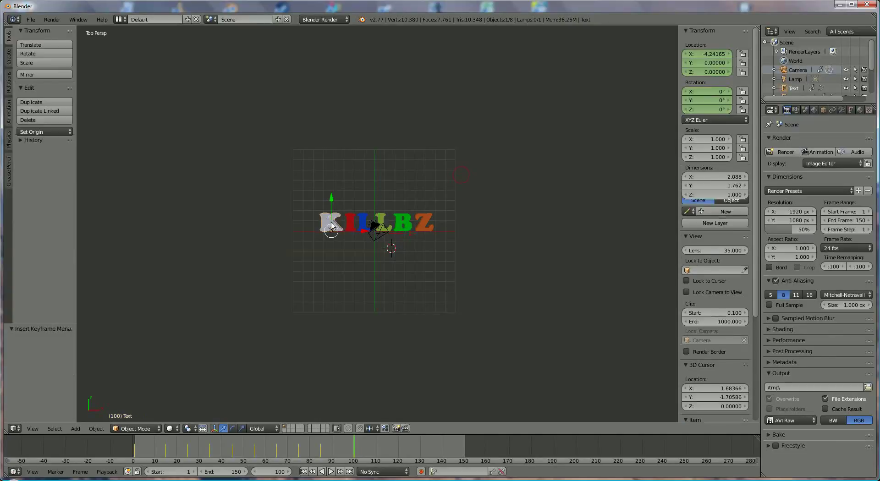
pyautogui.press('i')
pyautogui.click(331, 221)
pyautogui.press('i')
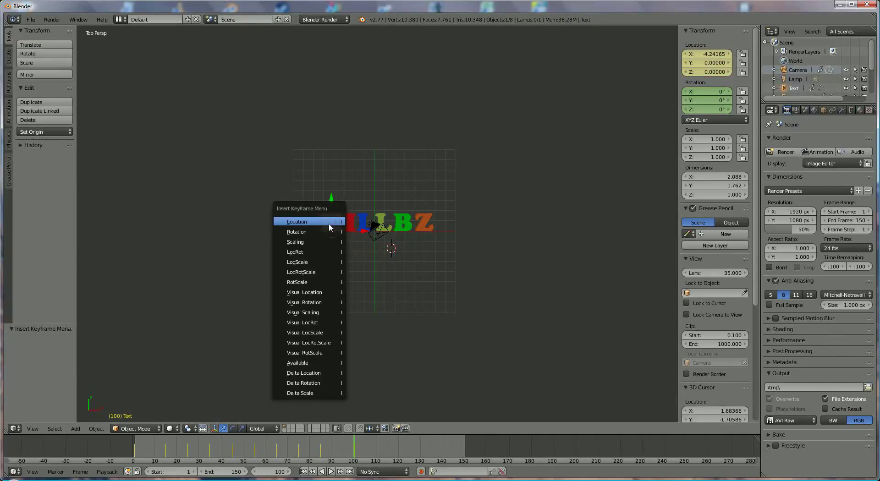
pyautogui.click(329, 232)
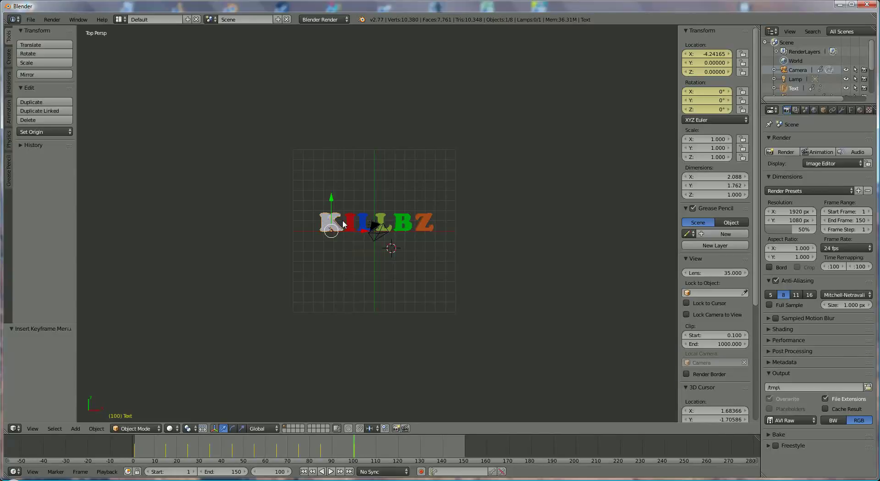
pyautogui.rightClick(348, 224)
pyautogui.press('i')
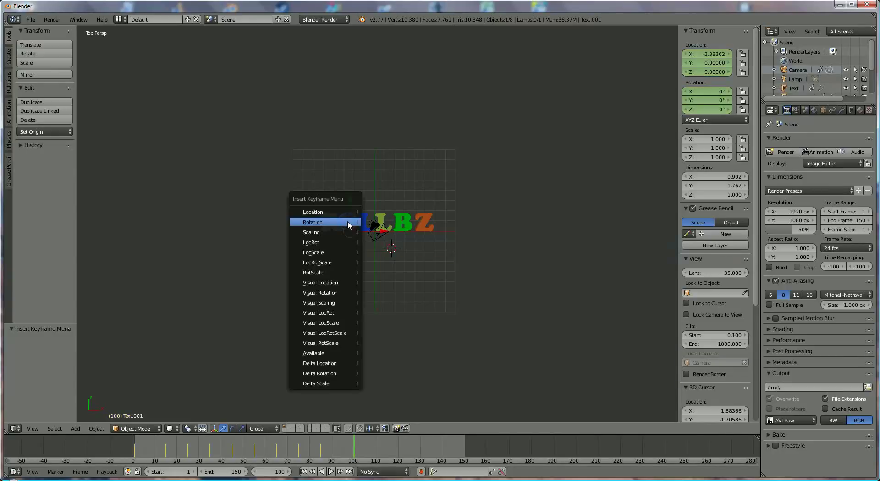
pyautogui.click(349, 222)
pyautogui.press('i')
pyautogui.click(348, 215)
# Keyframe location and rotation for the first and second L letters.
pyautogui.rightClick(364, 222)
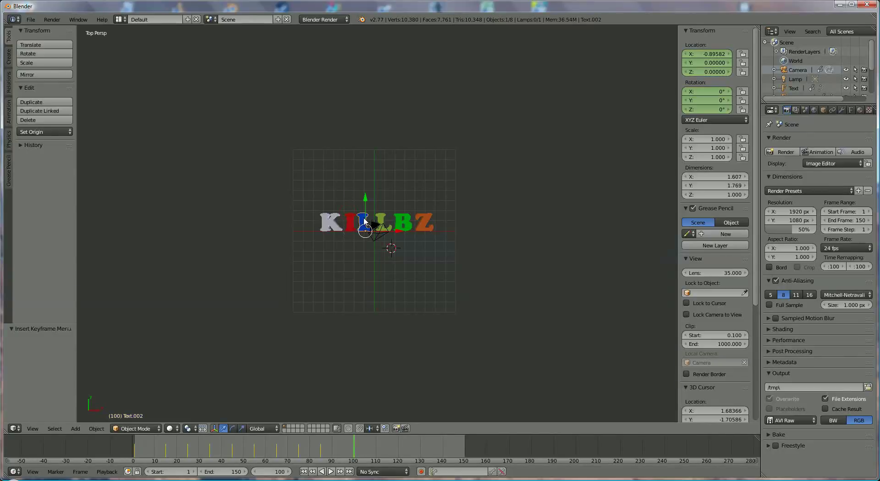
pyautogui.press('i')
pyautogui.click(364, 228)
pyautogui.press('i')
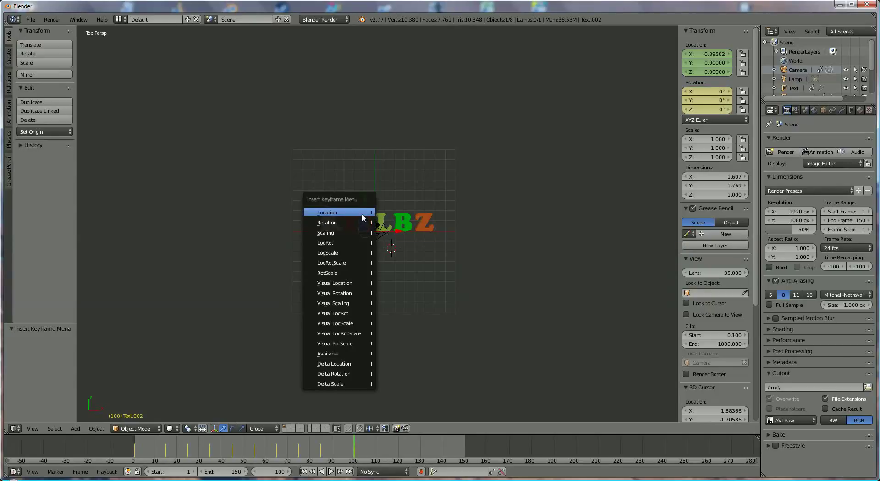
pyautogui.click(364, 211)
pyautogui.rightClick(380, 221)
pyautogui.press('i')
pyautogui.click(382, 222)
pyautogui.press('i')
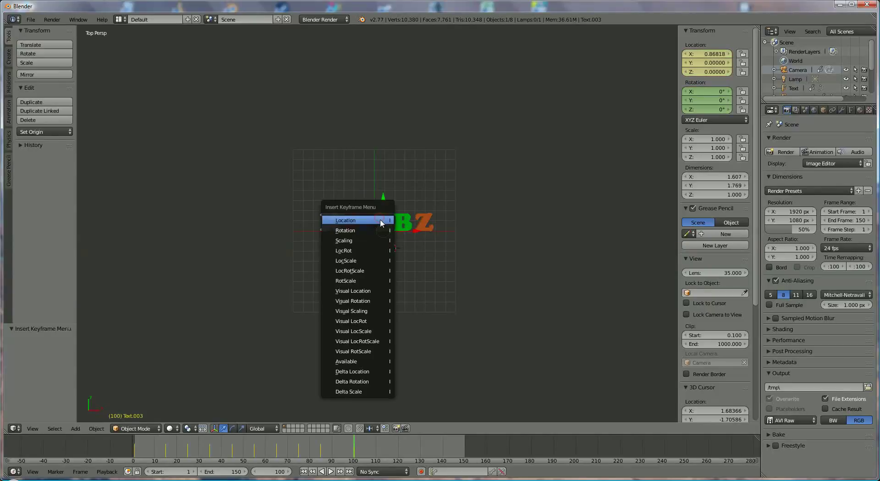
pyautogui.click(383, 230)
# Keyframe location and rotation for the B and Z letters.
pyautogui.rightClick(400, 223)
pyautogui.press('i')
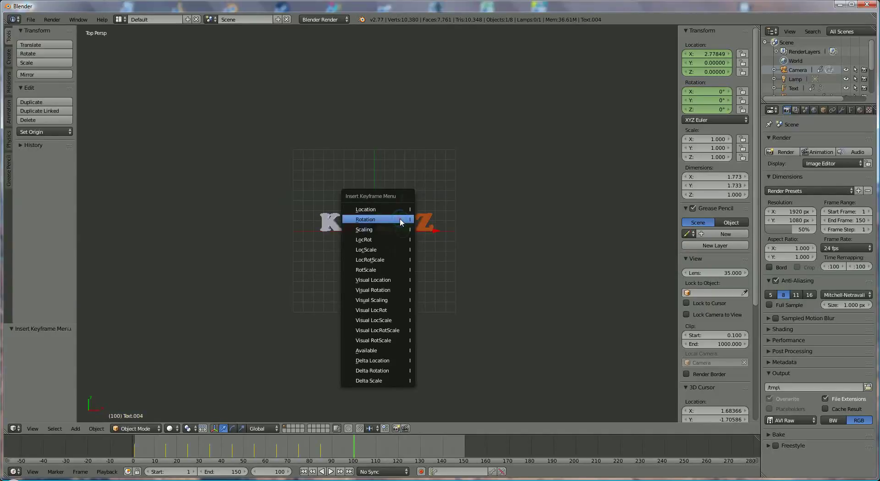
pyautogui.click(400, 222)
pyautogui.press('i')
pyautogui.click(398, 209)
pyautogui.rightClick(423, 223)
pyautogui.press('i')
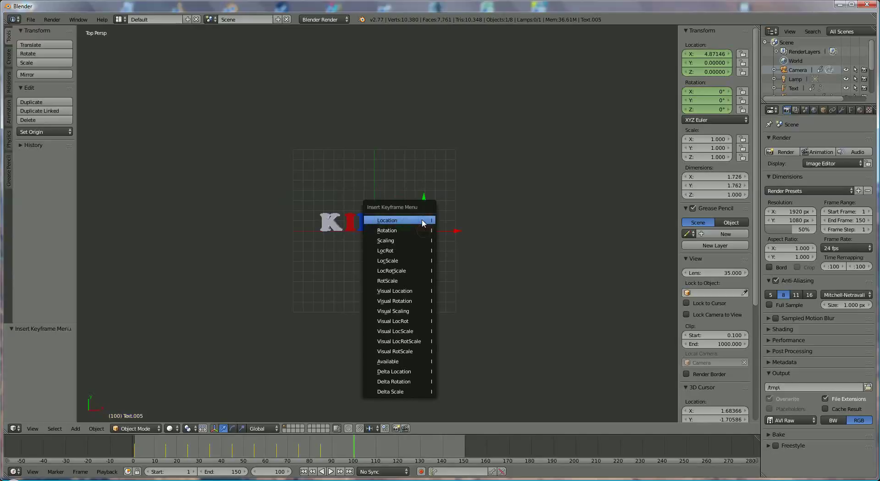
pyautogui.click(422, 221)
pyautogui.press('i')
pyautogui.click(423, 232)
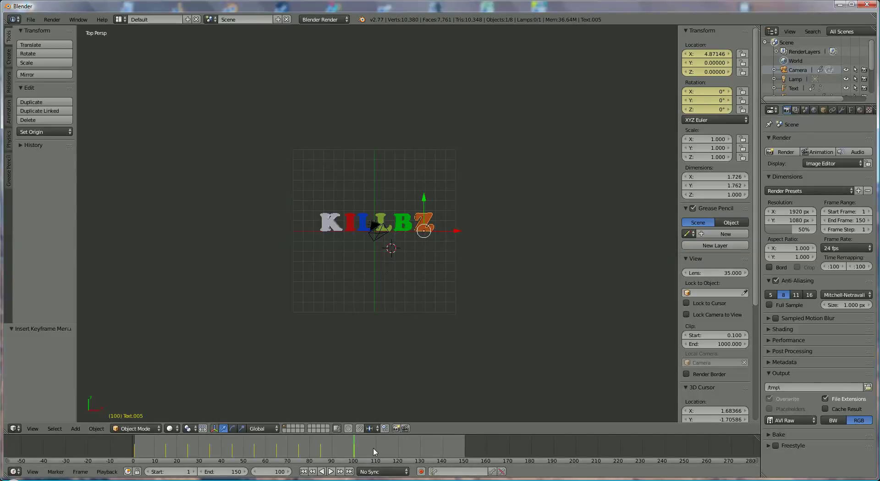
# At frame 120, select the camera and rotate it to a new angle.
pyautogui.click(398, 450)
pyautogui.rightClick(379, 234)
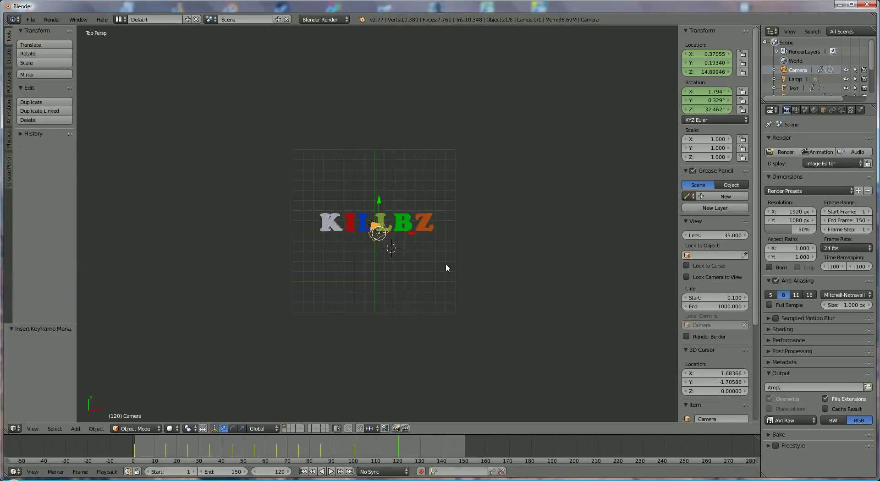
pyautogui.press('r')
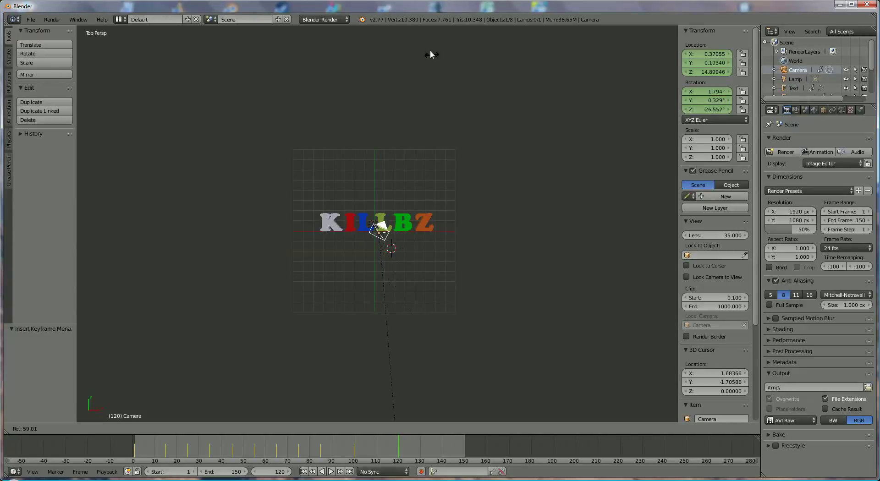
pyautogui.click(398, 58)
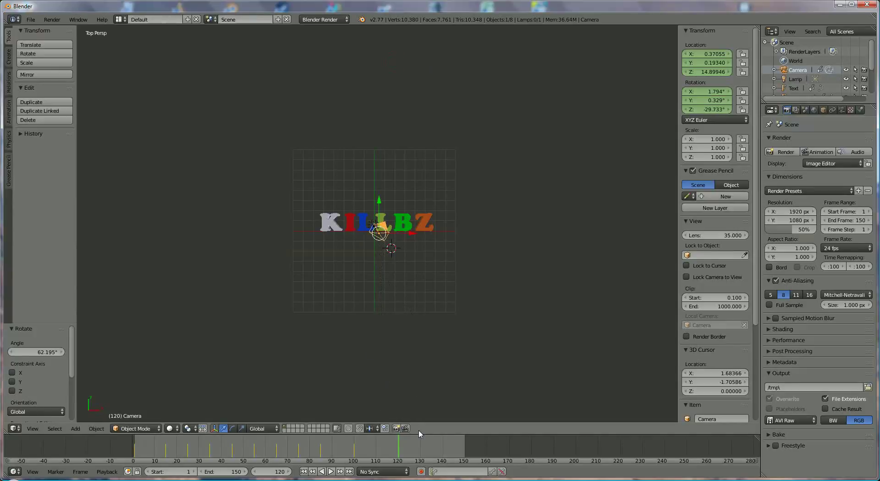
# At frame 130, turn the camera to -28.759° on Z and keyframe its rotation and location.
pyautogui.click(421, 445)
pyautogui.press('r')
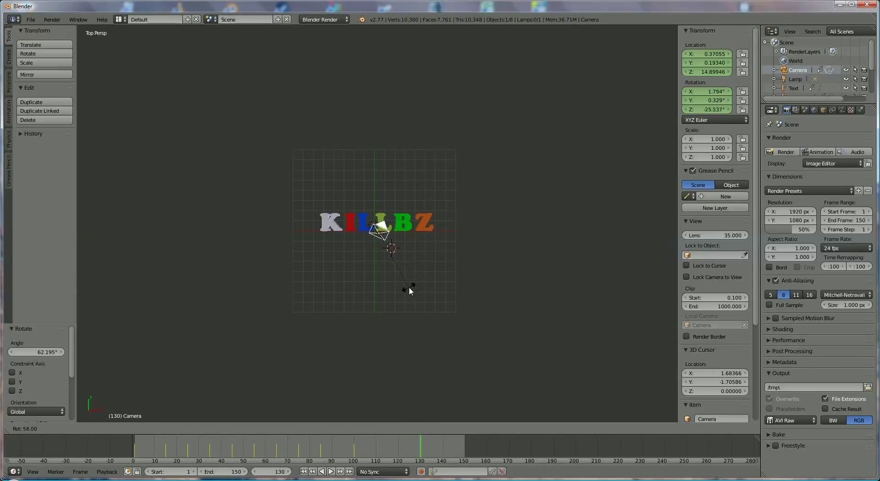
pyautogui.click(406, 289)
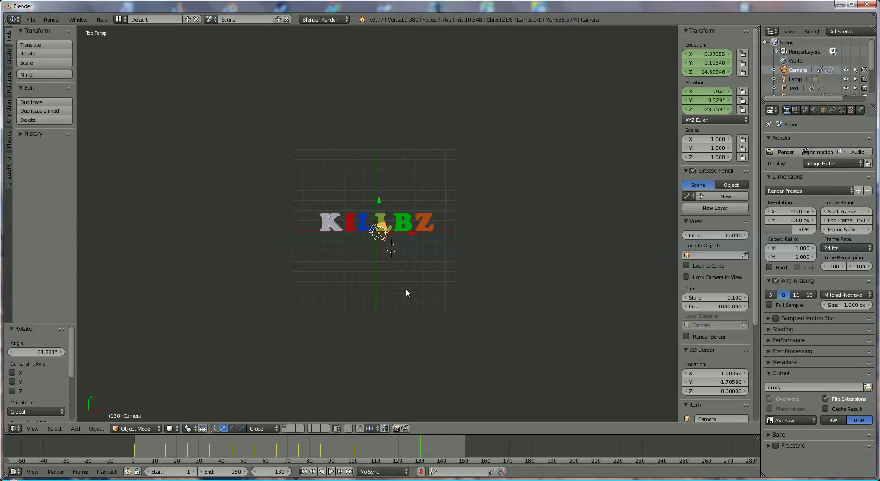
pyautogui.press('i')
pyautogui.click(466, 259)
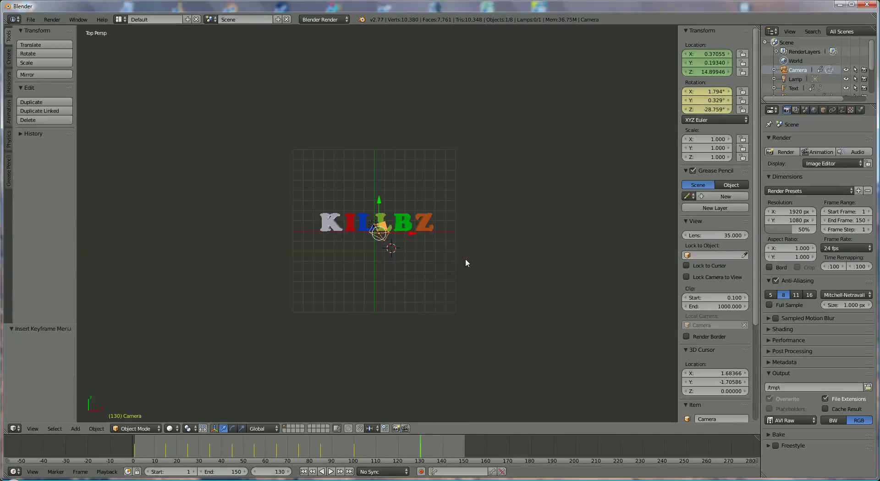
pyautogui.press('i')
pyautogui.click(460, 249)
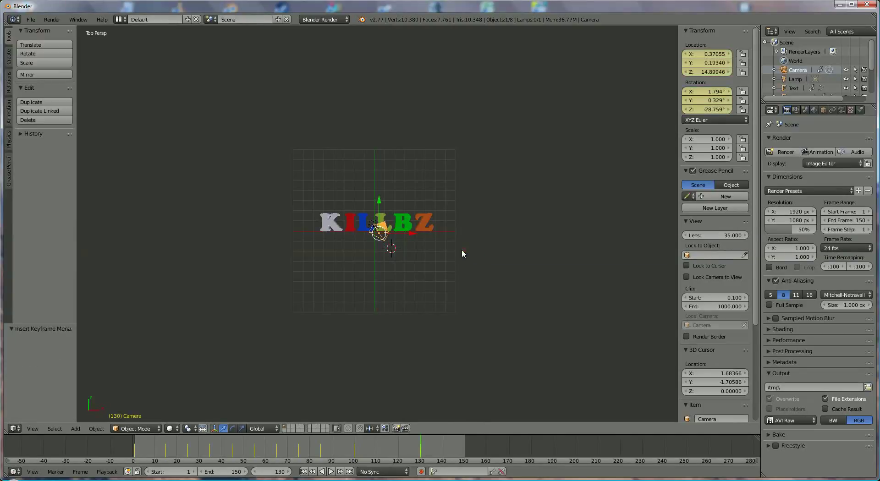
# Keyframe location and rotation for the K and red I letters at frame 130.
pyautogui.rightClick(328, 229)
pyautogui.press('i')
pyautogui.click(329, 226)
pyautogui.press('i')
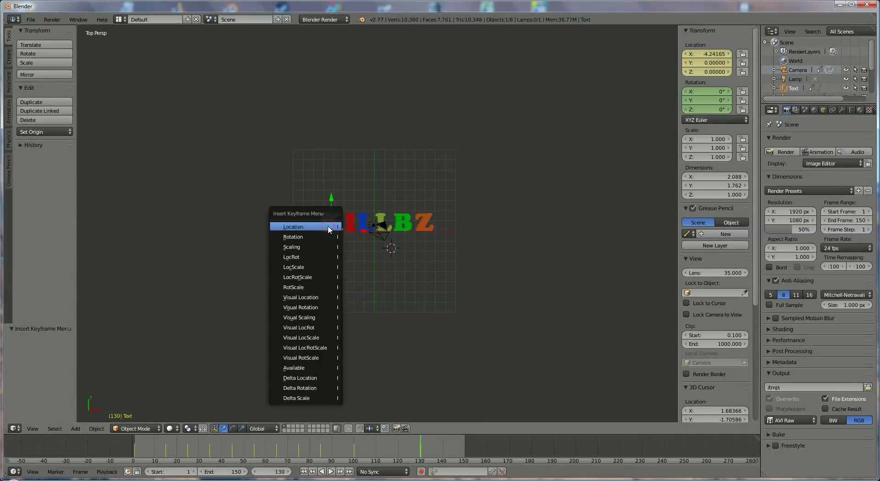
pyautogui.click(328, 237)
pyautogui.rightClick(351, 225)
pyautogui.press('i')
pyautogui.click(350, 225)
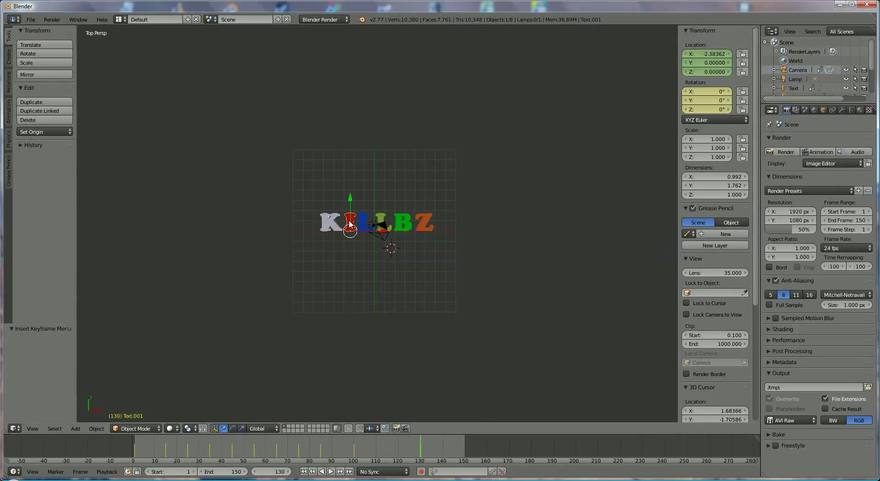
pyautogui.press('i')
pyautogui.click(348, 216)
# Keyframe location and rotation for the blue L and second L letters.
pyautogui.rightClick(365, 221)
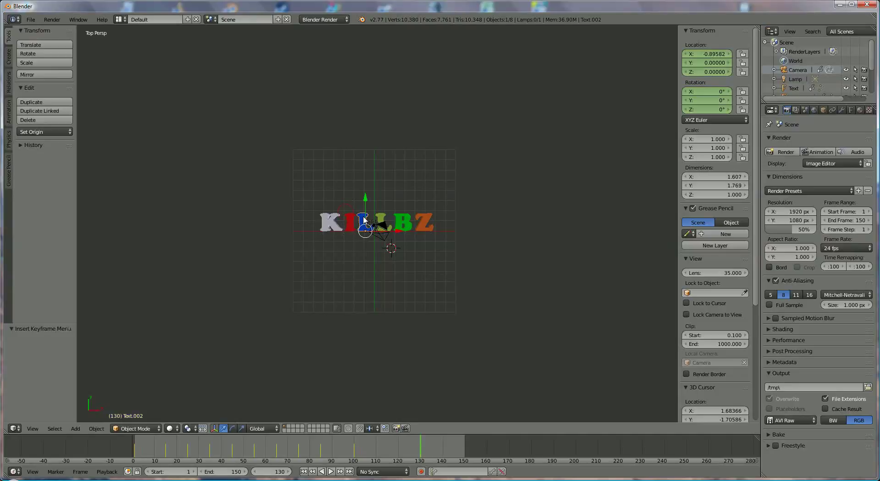
pyautogui.press('i')
pyautogui.click(364, 217)
pyautogui.press('i')
pyautogui.click(364, 227)
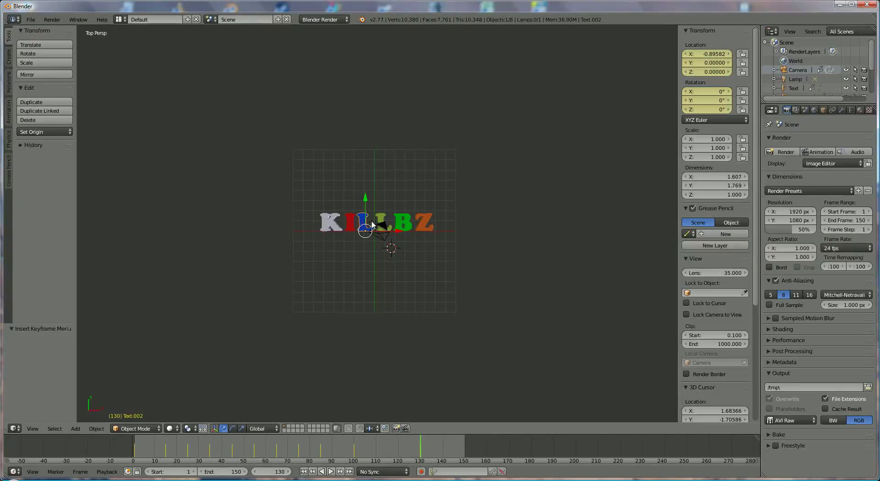
pyautogui.rightClick(378, 219)
pyautogui.press('i')
pyautogui.click(378, 219)
pyautogui.press('i')
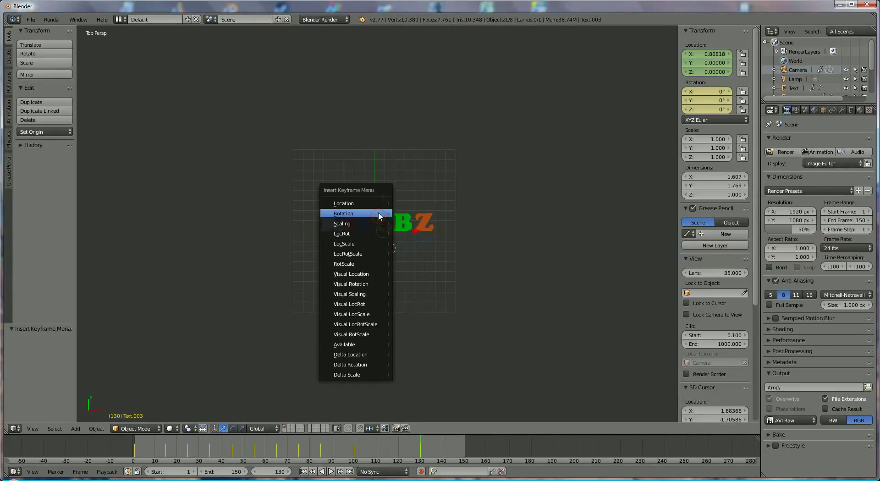
pyautogui.click(374, 208)
# Keyframe location and rotation for the green B and orange Z, then go to frame 150.
pyautogui.rightClick(397, 218)
pyautogui.press('i')
pyautogui.click(397, 217)
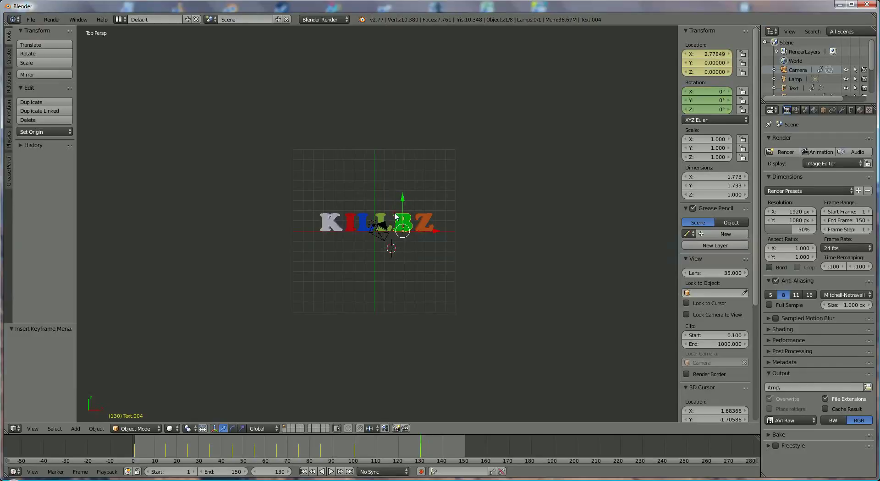
pyautogui.press('i')
pyautogui.click(398, 225)
pyautogui.rightClick(422, 224)
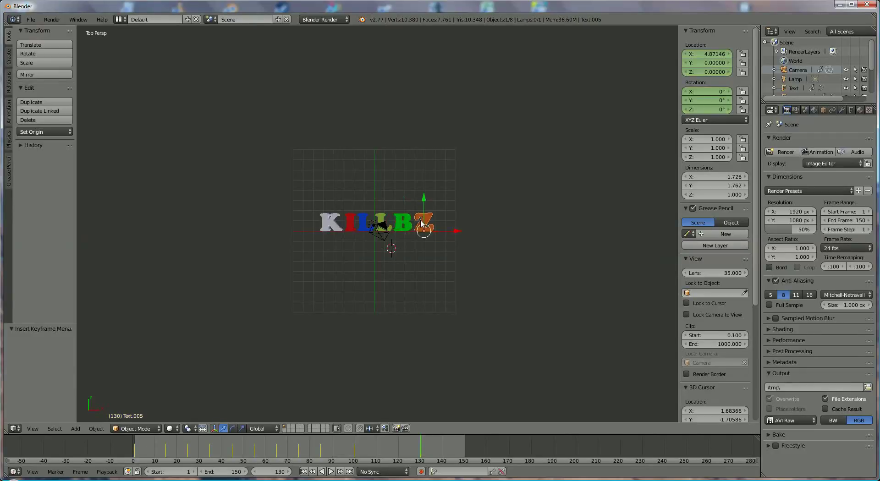
pyautogui.press('i')
pyautogui.click(422, 223)
pyautogui.press('i')
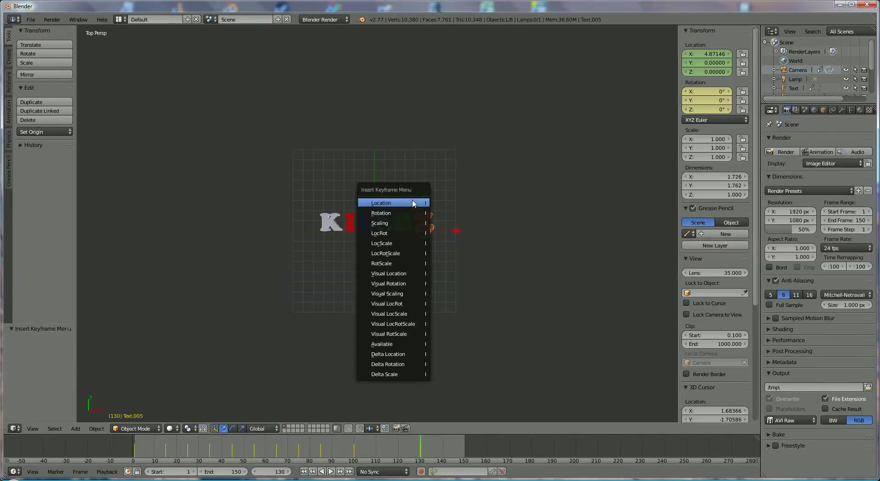
pyautogui.click(414, 203)
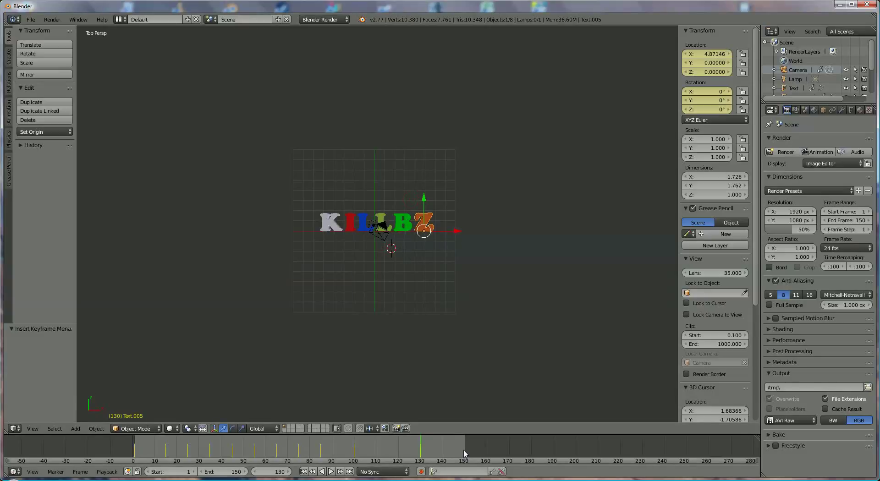
pyautogui.click(464, 448)
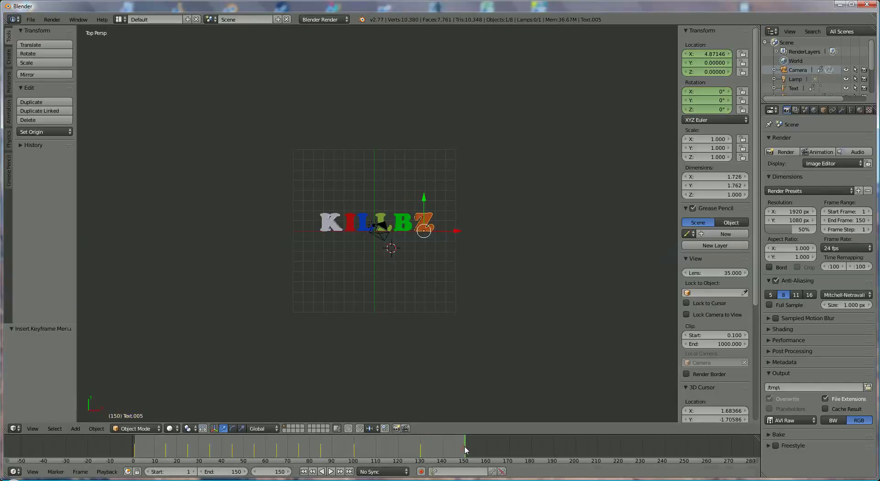
# At frame 150, turn the camera to Z rotation 0.226° and keyframe its rotation and location.
pyautogui.rightClick(385, 239)
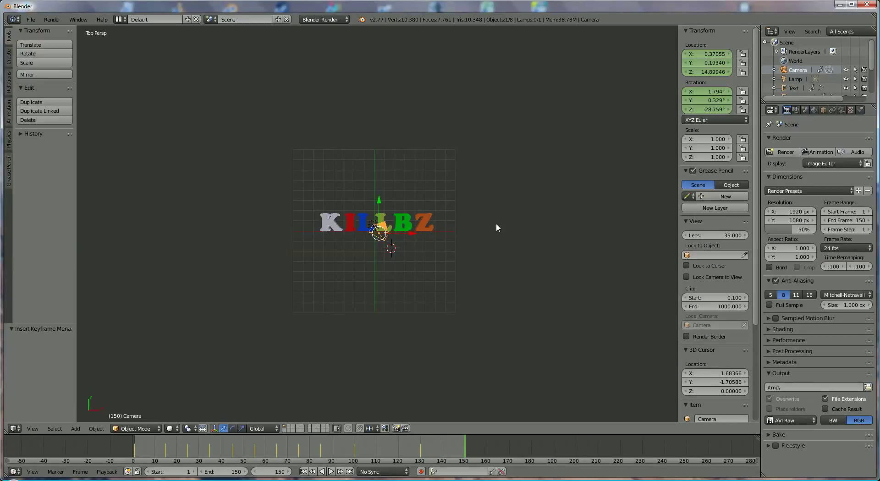
pyautogui.press('r')
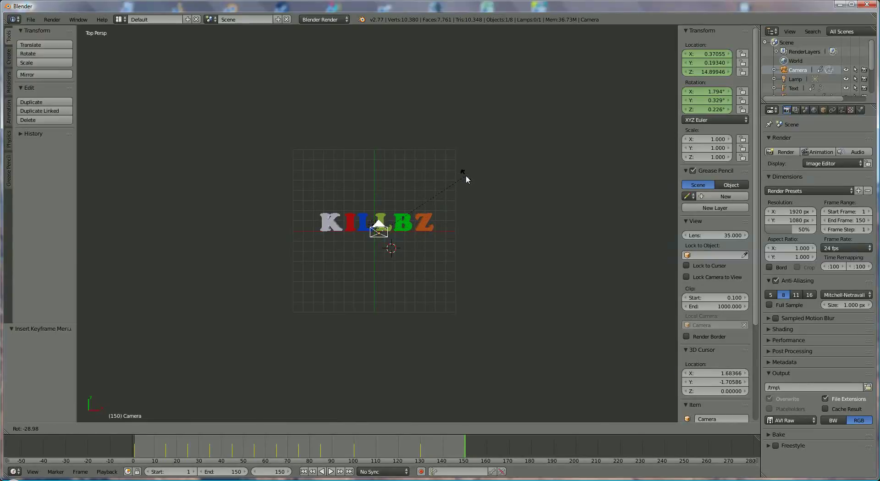
pyautogui.click(466, 175)
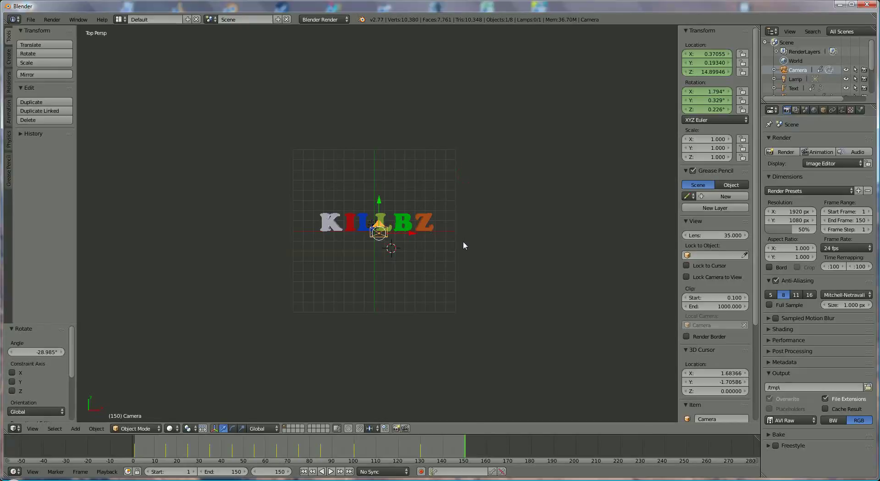
pyautogui.press('i')
pyautogui.click(440, 252)
pyautogui.press('i')
pyautogui.click(442, 236)
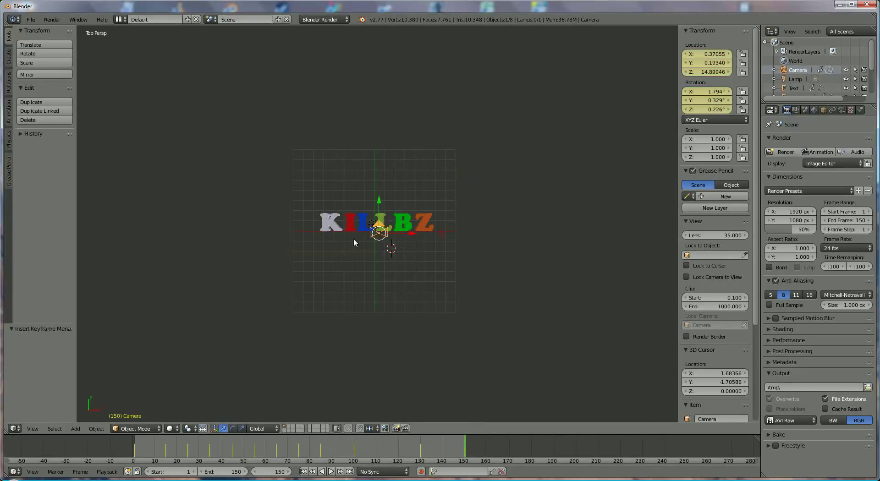
# Keyframe location and rotation of the K and red I letters at frame 150.
pyautogui.rightClick(327, 225)
pyautogui.press('i')
pyautogui.click(328, 221)
pyautogui.press('i')
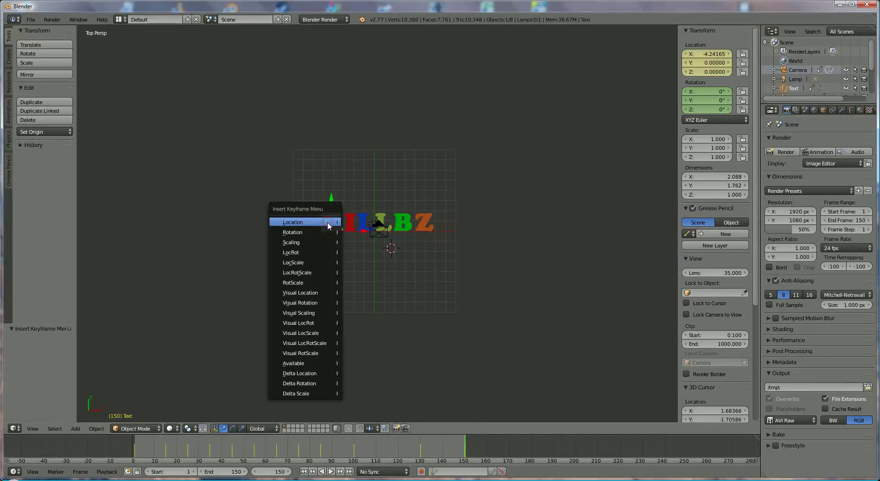
pyautogui.click(330, 231)
pyautogui.rightClick(350, 223)
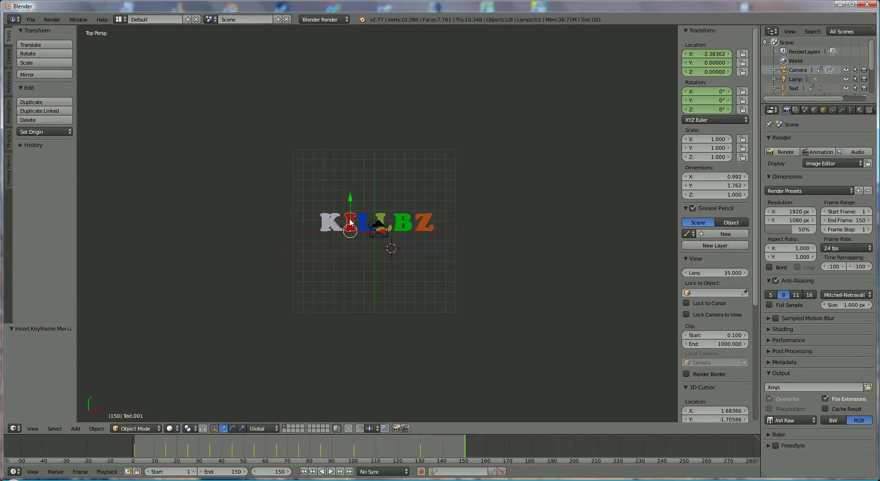
pyautogui.press('i')
pyautogui.click(350, 218)
pyautogui.press('i')
pyautogui.click(350, 211)
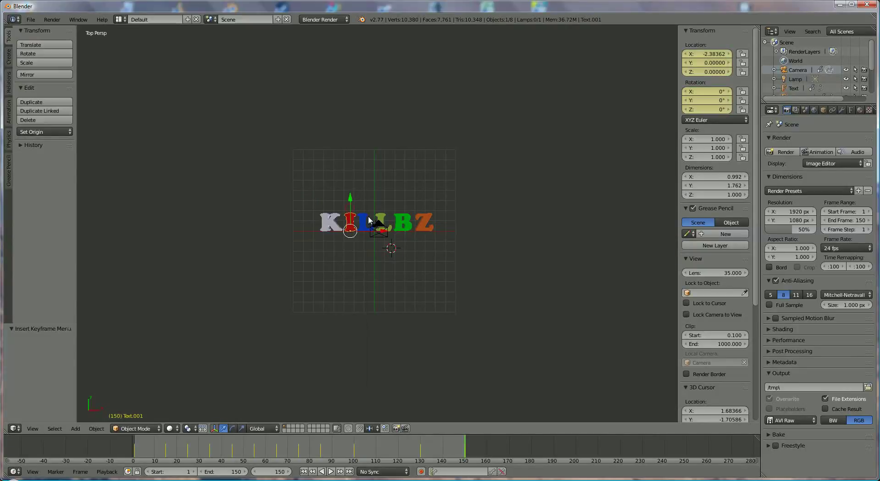
# Keyframe location and rotation of the blue L and the second L letter.
pyautogui.rightClick(363, 217)
pyautogui.press('i')
pyautogui.click(363, 217)
pyautogui.press('i')
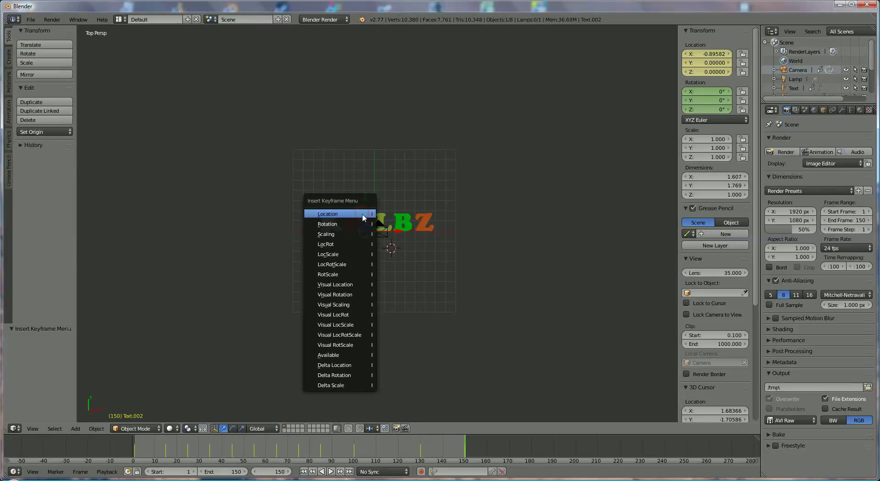
pyautogui.click(365, 227)
pyautogui.press('i')
pyautogui.click(376, 217)
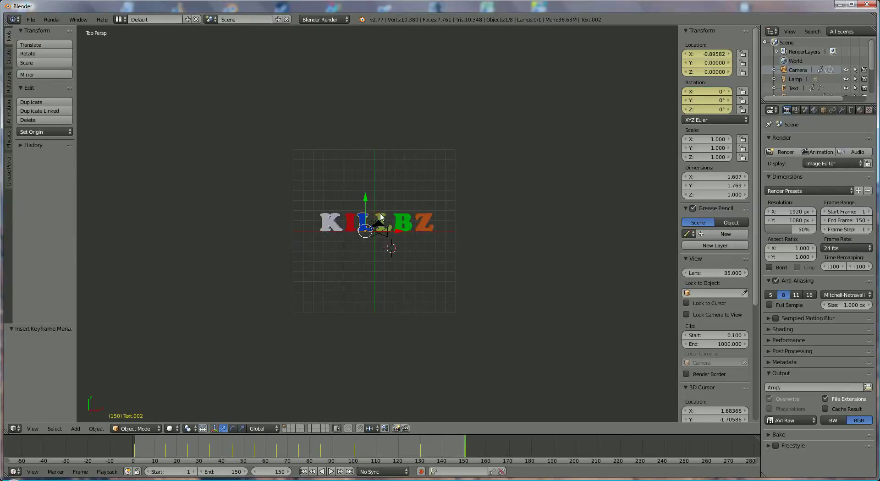
pyautogui.rightClick(379, 216)
pyautogui.press('i')
pyautogui.click(379, 215)
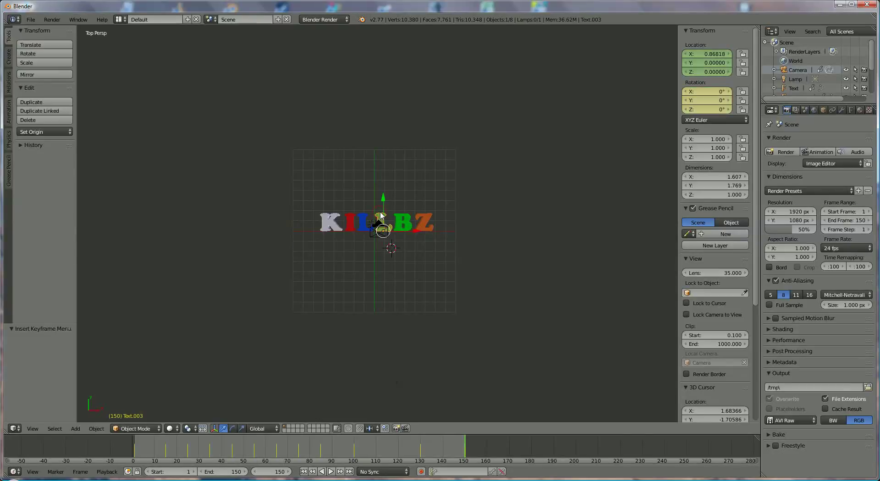
pyautogui.press('i')
pyautogui.click(380, 207)
# Keyframe the green B and orange Z letters, then render the 150-frame animation.
pyautogui.rightClick(401, 217)
pyautogui.press('i')
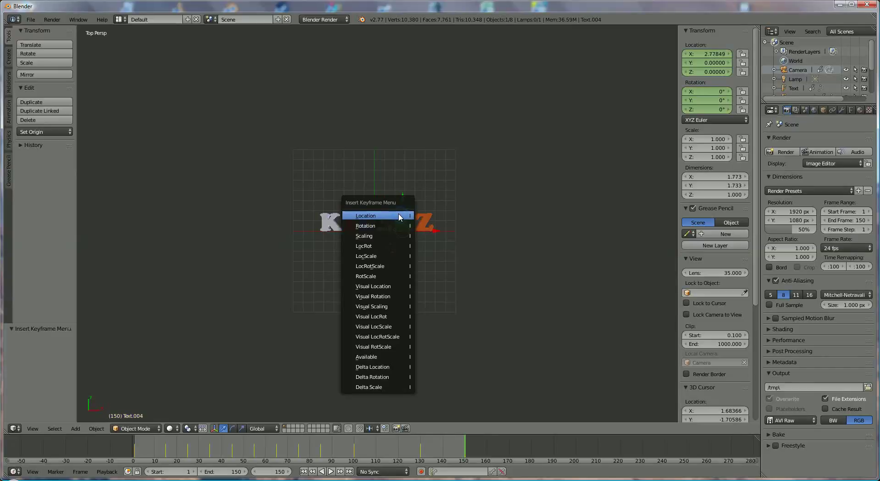
pyautogui.click(400, 217)
pyautogui.press('i')
pyautogui.click(399, 226)
pyautogui.rightClick(419, 223)
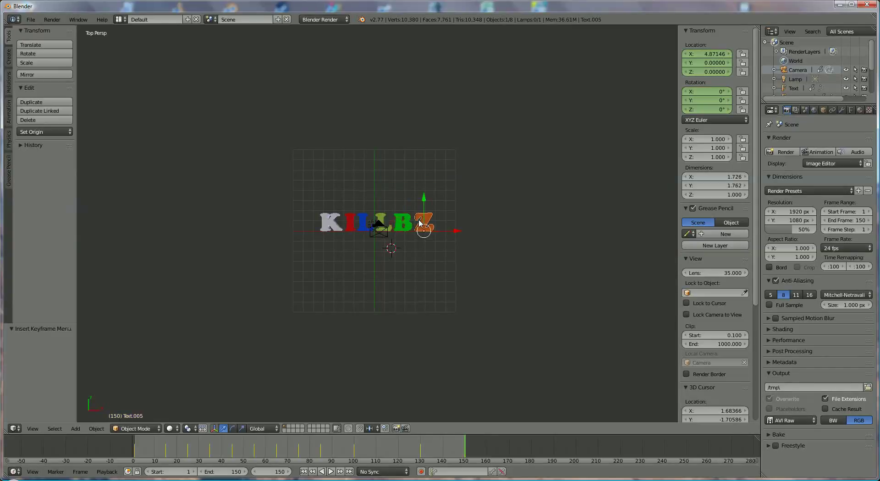
pyautogui.press('i')
pyautogui.click(420, 223)
pyautogui.press('i')
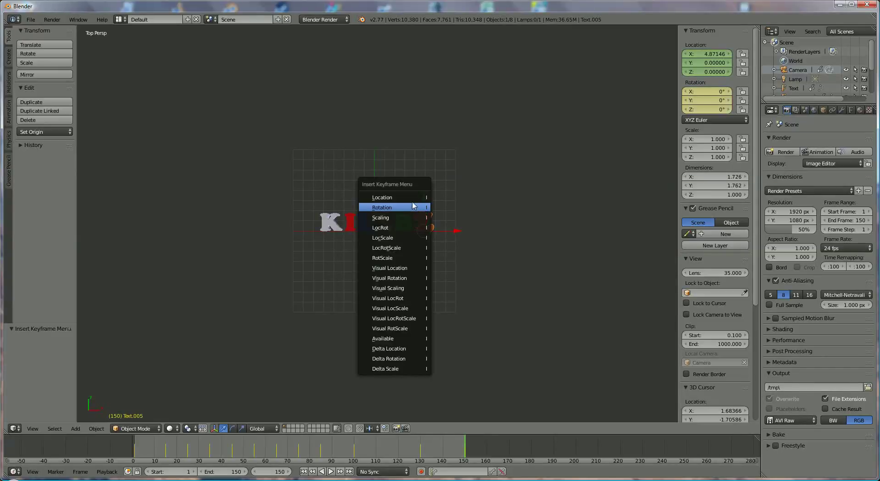
pyautogui.click(412, 200)
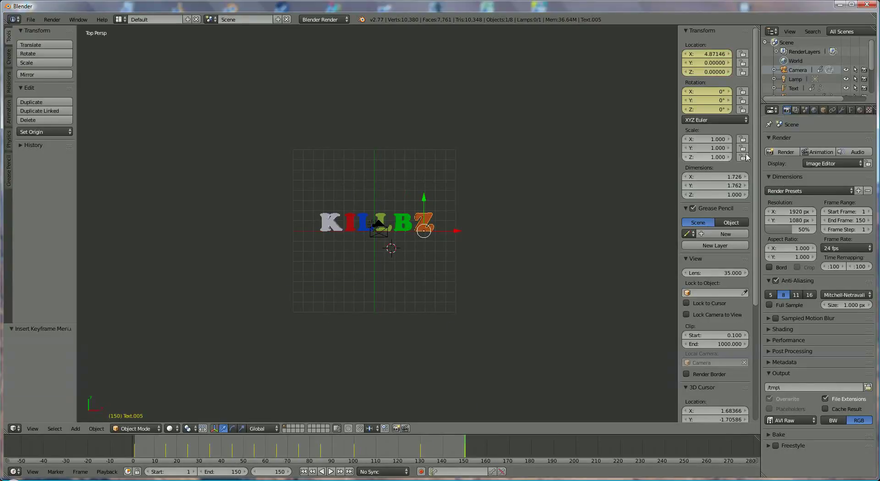
pyautogui.click(817, 153)
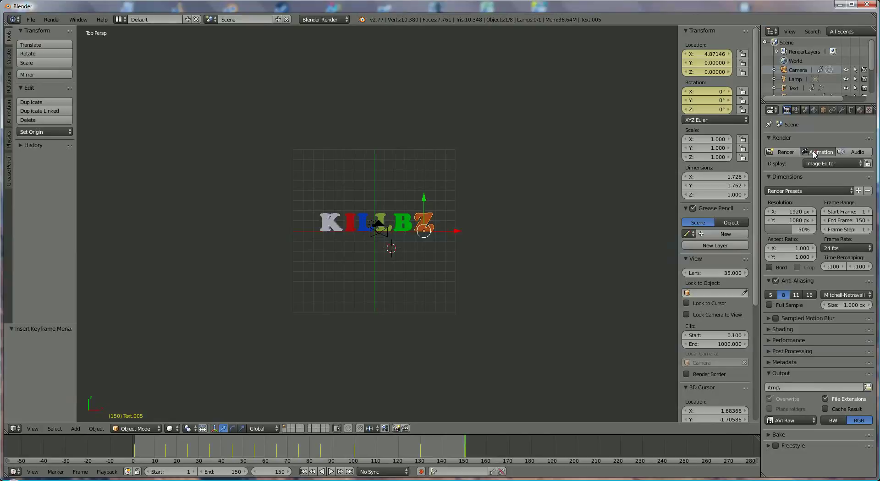
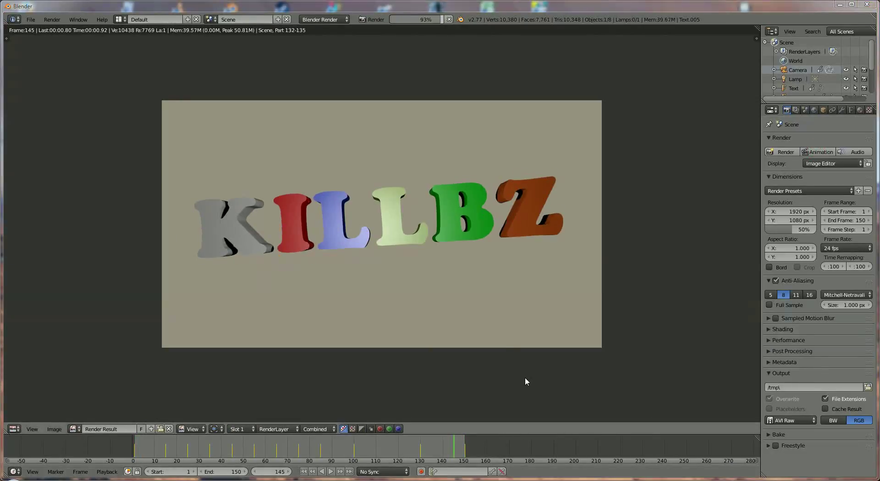
# Play back the rendered KILLBZ animation in an enlarged player window, then close it.
pyautogui.click(52, 20)
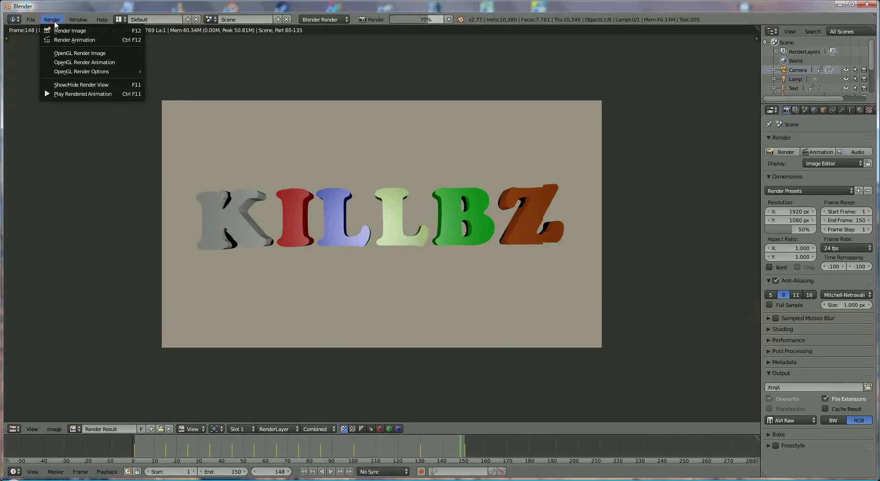
pyautogui.click(71, 94)
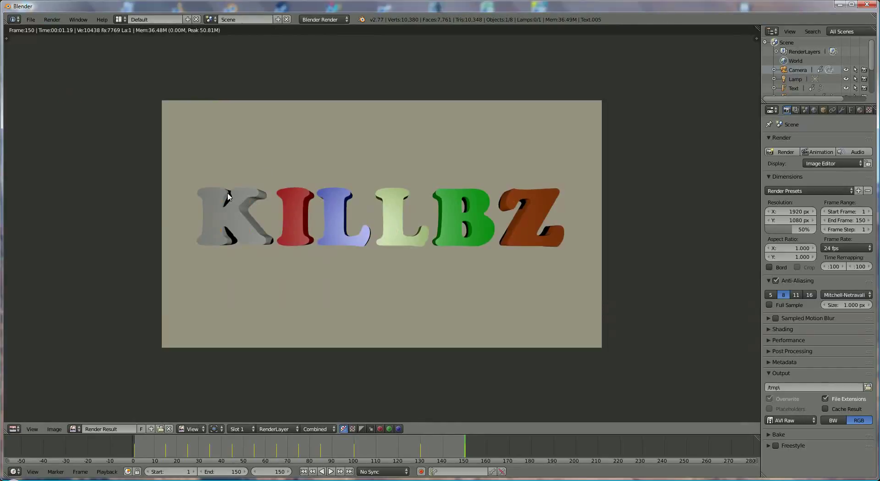
pyautogui.moveTo(321, 191); pyautogui.dragTo(351, 110)
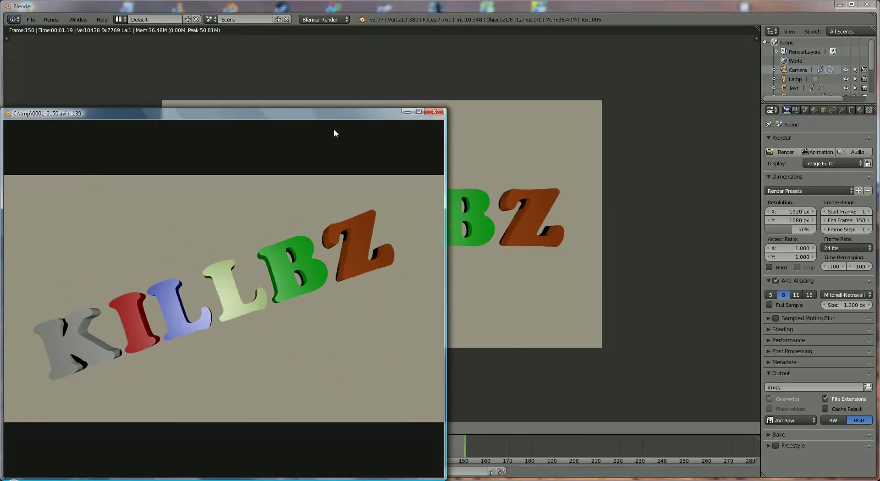
pyautogui.click(434, 111)
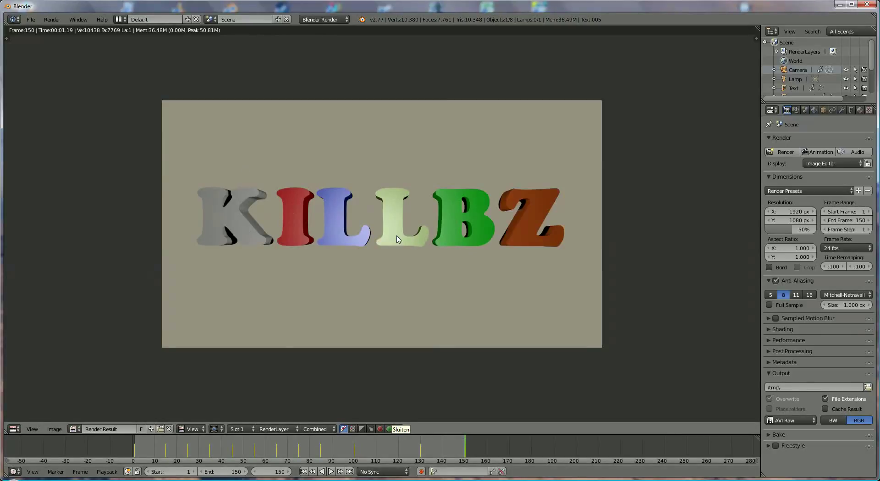
# Set the animation end frame to 220, jump to frame 160, and switch the editor to 3D View.
pyautogui.click(231, 472)
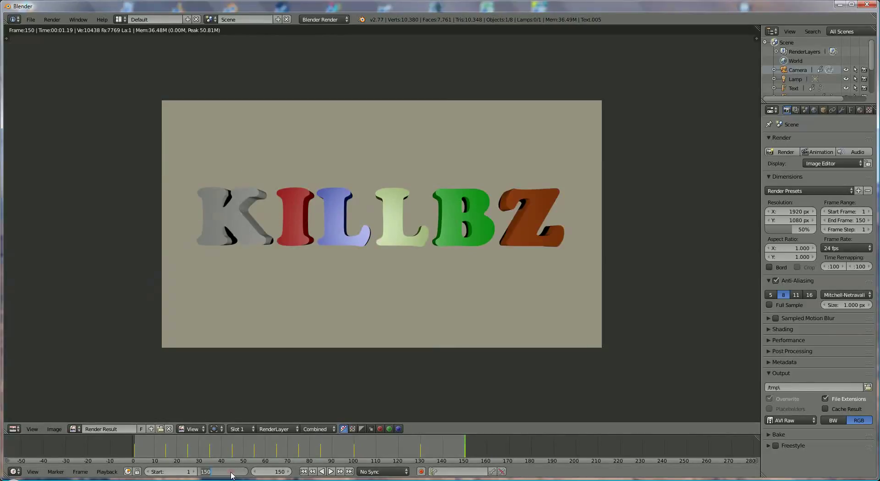
pyautogui.write('End: 220')
pyautogui.press('Return')
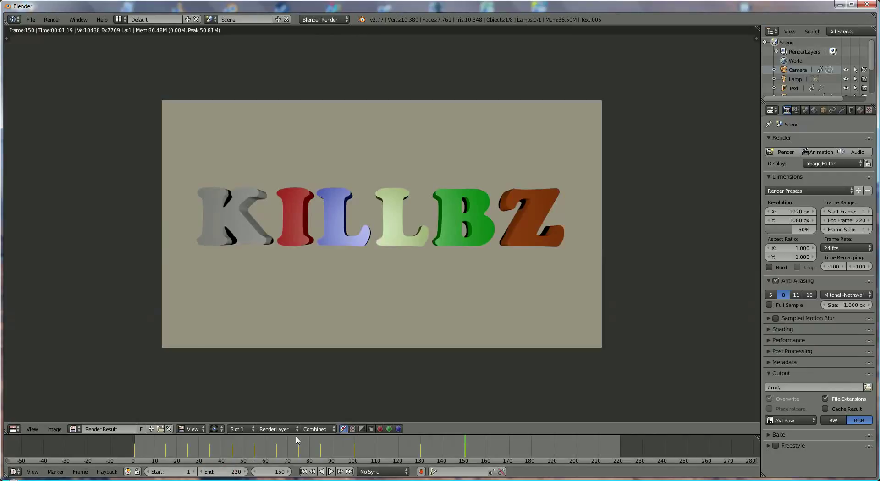
pyautogui.click(486, 451)
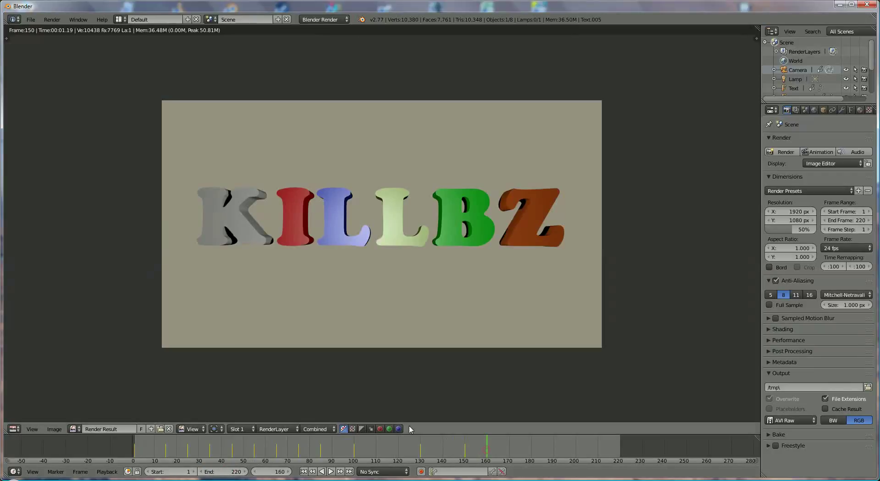
pyautogui.click(14, 429)
# Back in the 3D view, raise the K and lower the red I along Y.
pyautogui.click(29, 420)
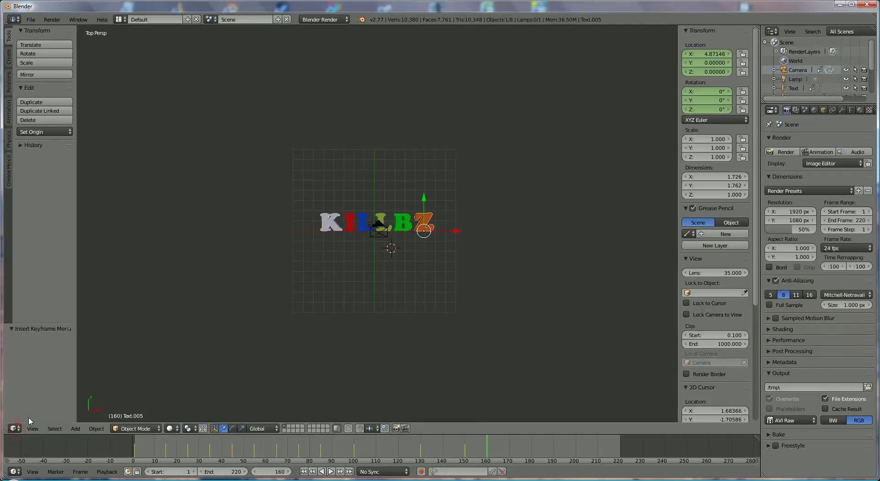
pyautogui.scroll(3, 361, 288)
pyautogui.rightClick(301, 213)
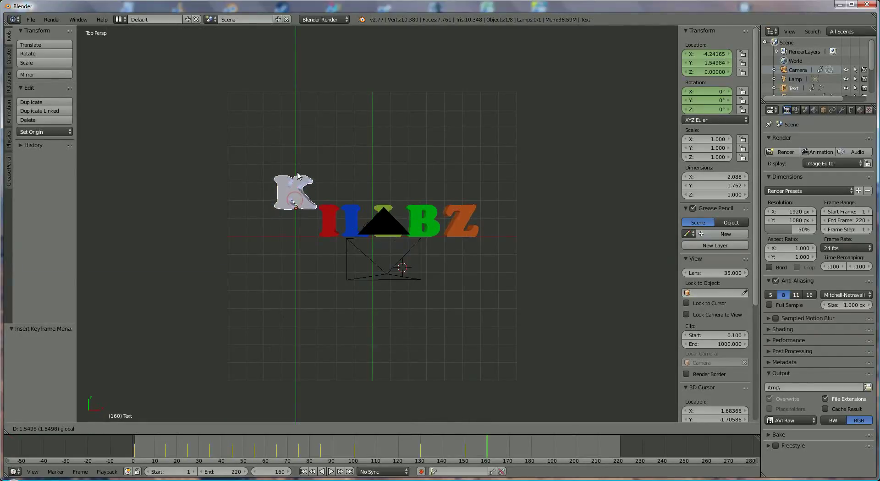
pyautogui.moveTo(296, 204); pyautogui.dragTo(296, 174)
pyautogui.rightClick(328, 221)
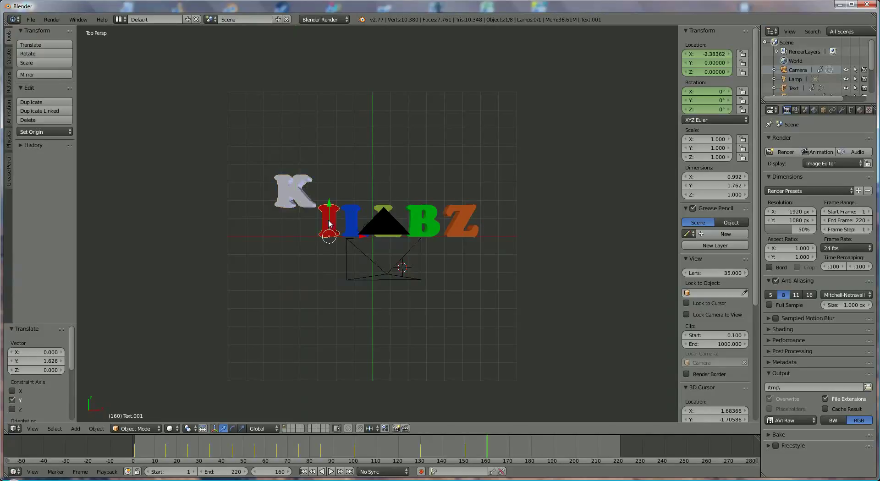
pyautogui.press('g')
pyautogui.press('y')
pyautogui.click(326, 243)
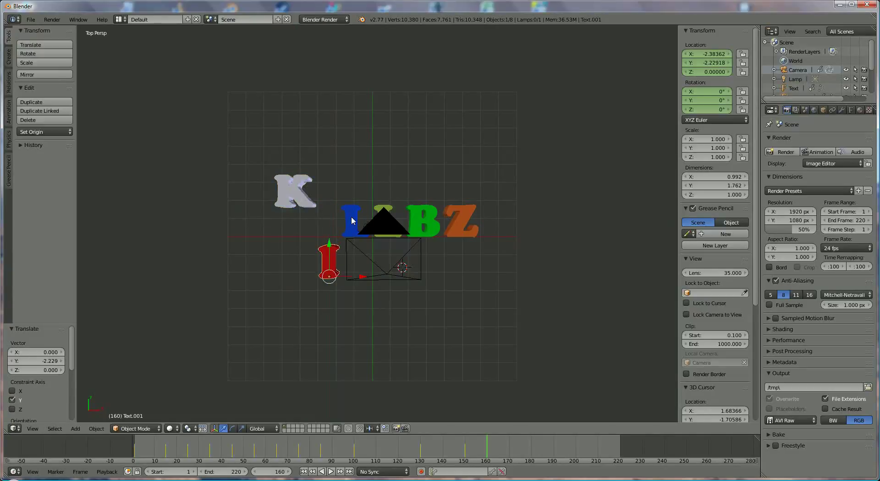
# Raise the blue L and the green B along the Y axis.
pyautogui.rightClick(355, 220)
pyautogui.press('g')
pyautogui.press('y')
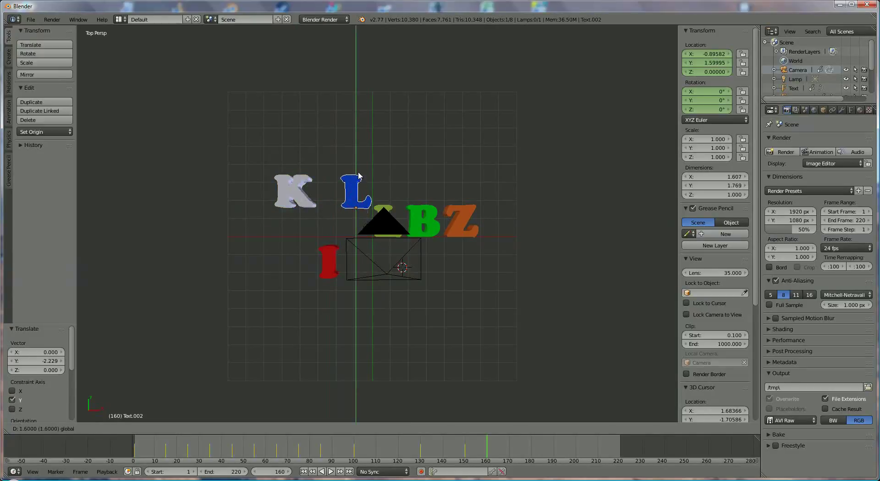
pyautogui.click(364, 180)
pyautogui.rightClick(416, 210)
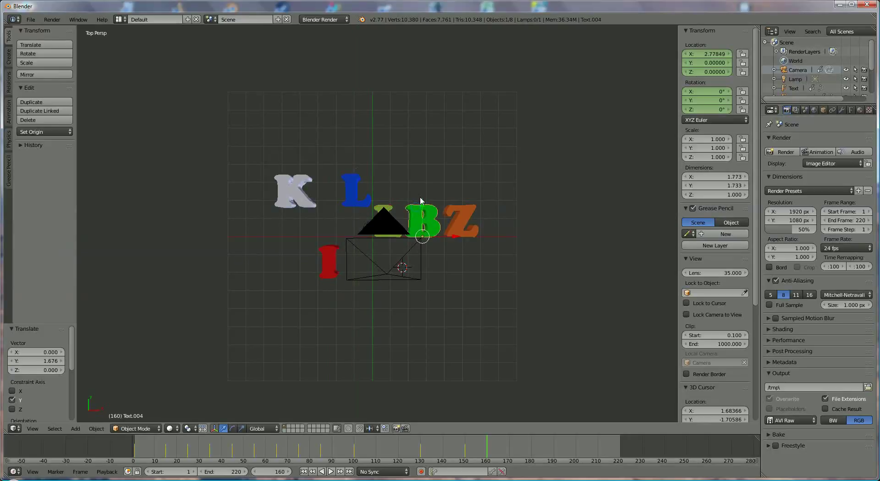
pyautogui.press('g')
pyautogui.press('y')
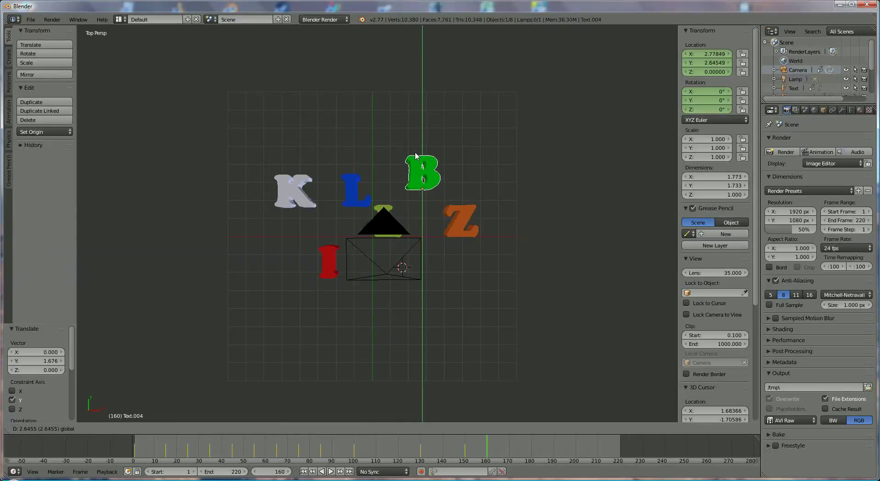
pyautogui.click(414, 152)
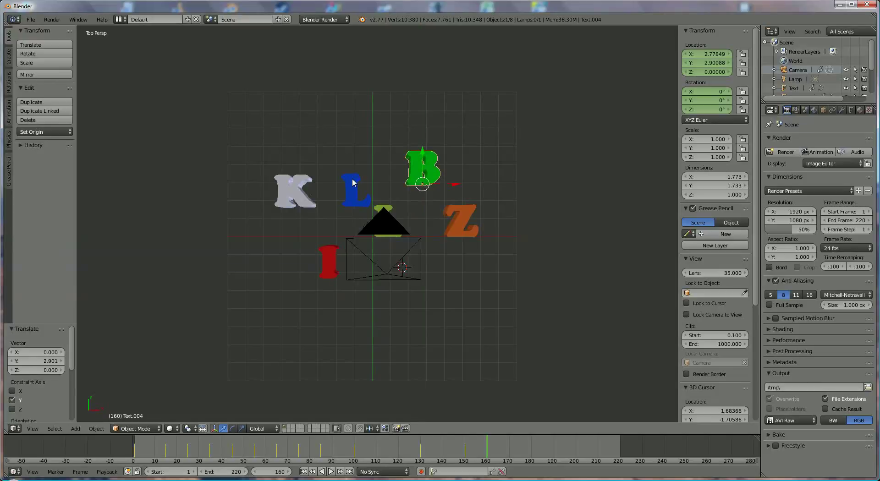
# Push the blue L further up along Y in two more moves.
pyautogui.rightClick(353, 188)
pyautogui.click(355, 164)
pyautogui.press('g')
pyautogui.press('y')
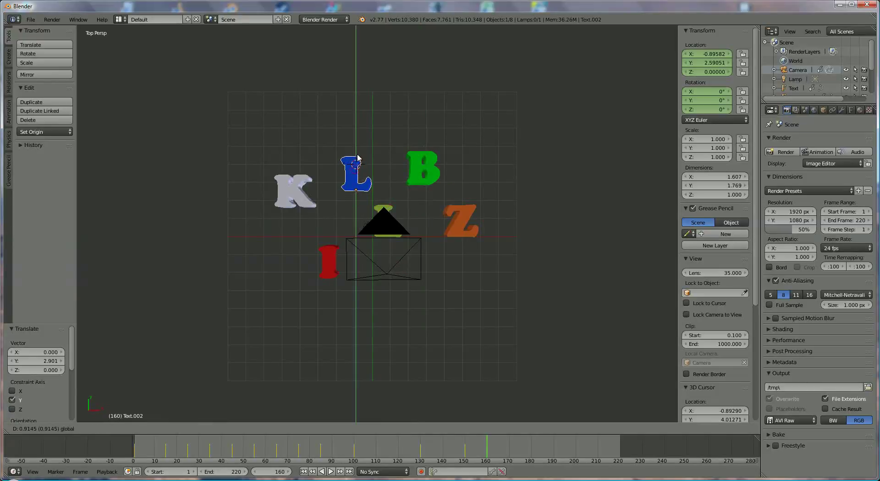
pyautogui.click(367, 161)
pyautogui.press('g')
pyautogui.press('y')
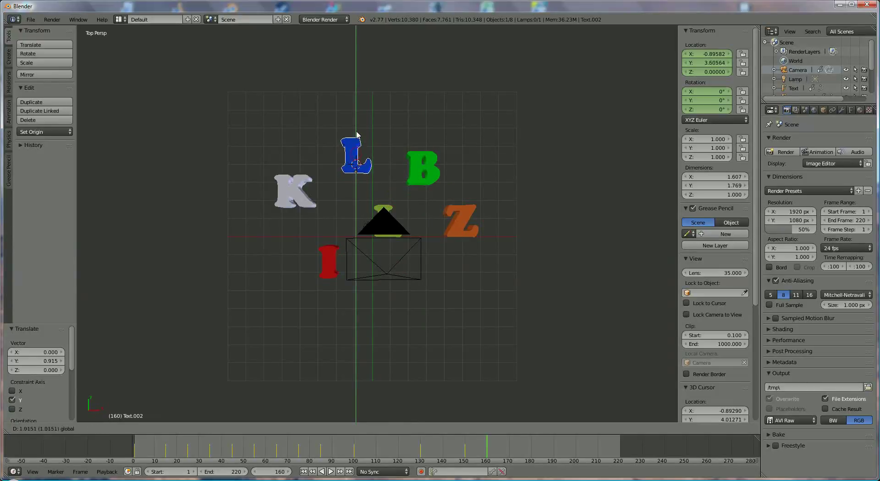
pyautogui.click(360, 143)
# Lower the olive L and the orange Z along the Y axis.
pyautogui.rightClick(419, 166)
pyautogui.press('g')
pyautogui.press('y')
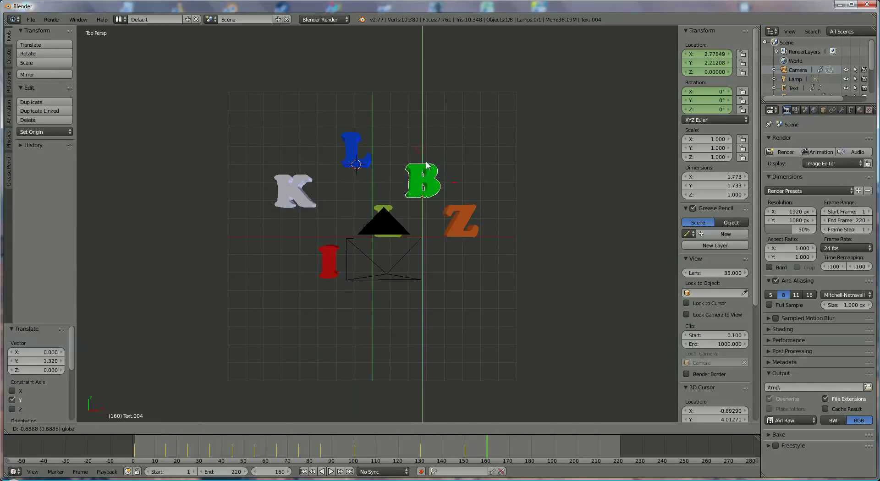
pyautogui.press('Escape')
pyautogui.rightClick(388, 207)
pyautogui.press('g')
pyautogui.press('y')
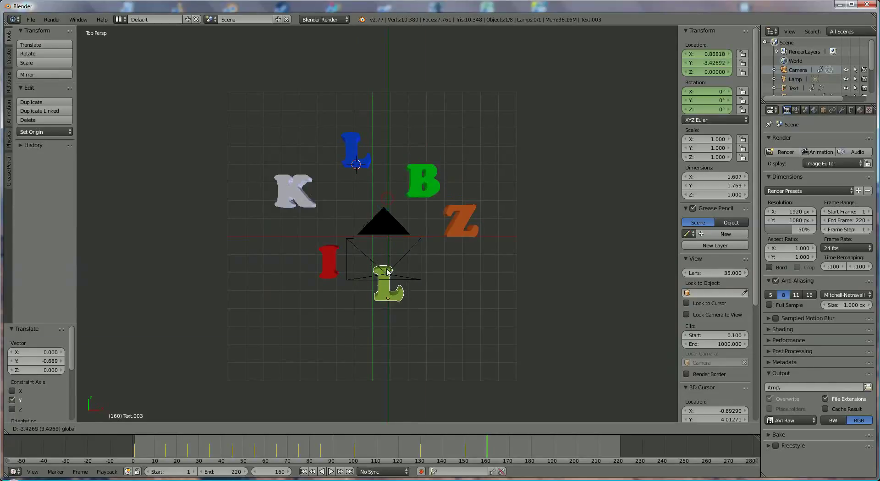
pyautogui.click(400, 269)
pyautogui.rightClick(460, 227)
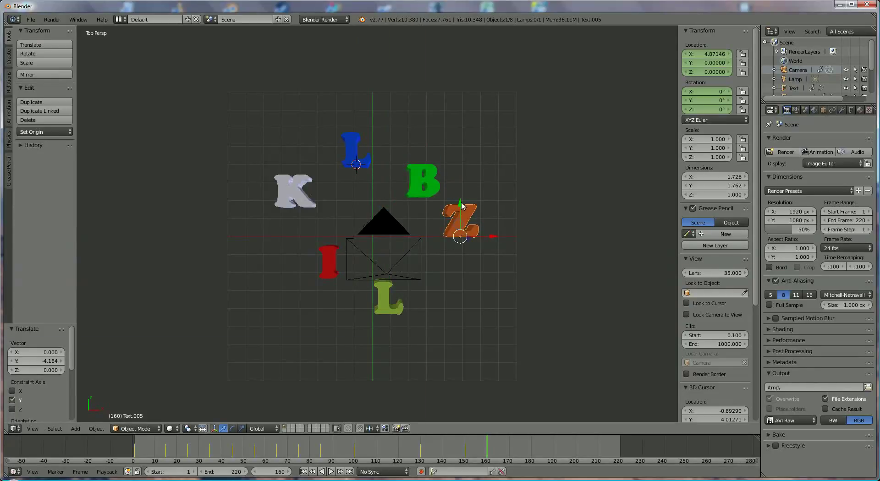
pyautogui.press('g')
pyautogui.press('y')
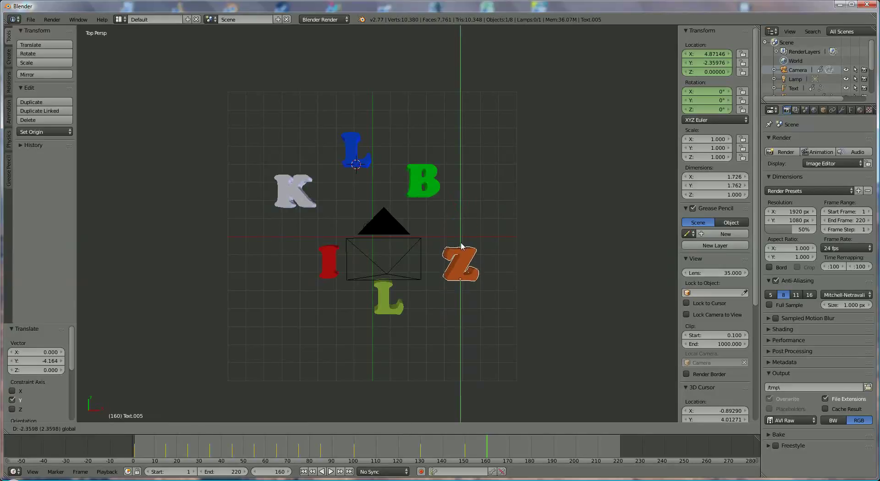
pyautogui.click(461, 246)
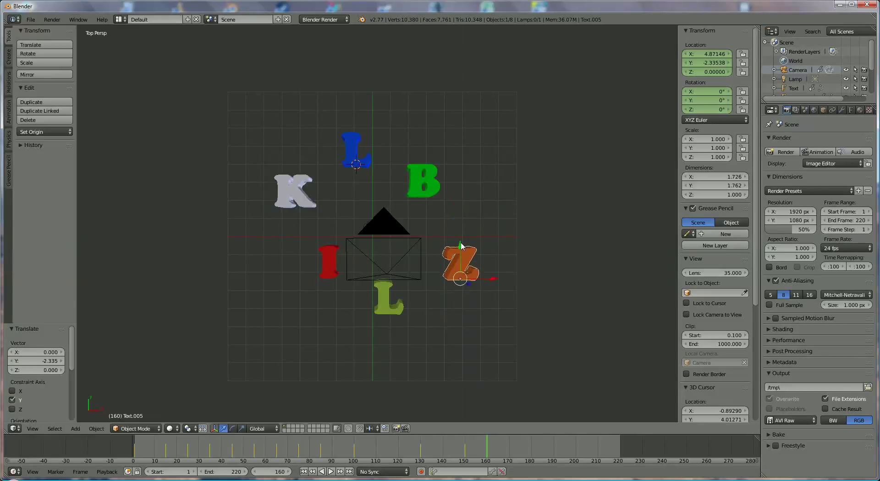
pyautogui.rightClick(291, 192)
# Keyframe location and rotation at frame 160 for the K, red I and blue L.
pyautogui.press('i')
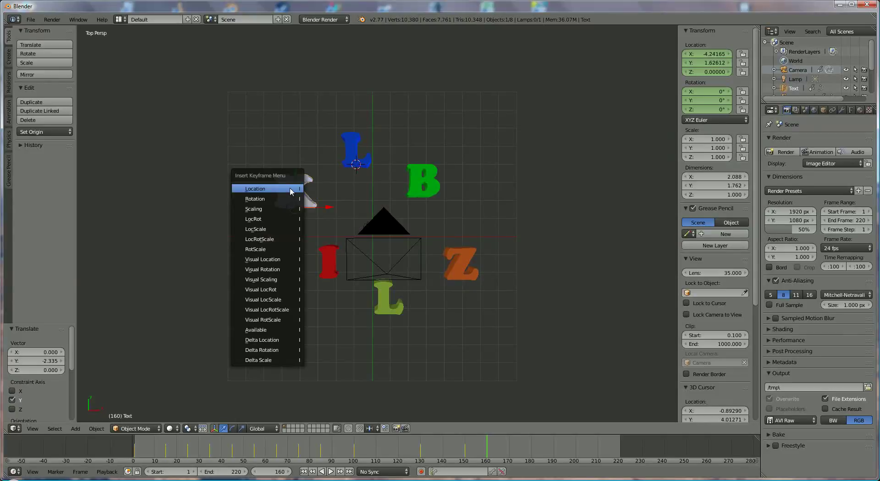
pyautogui.click(290, 188)
pyautogui.press('i')
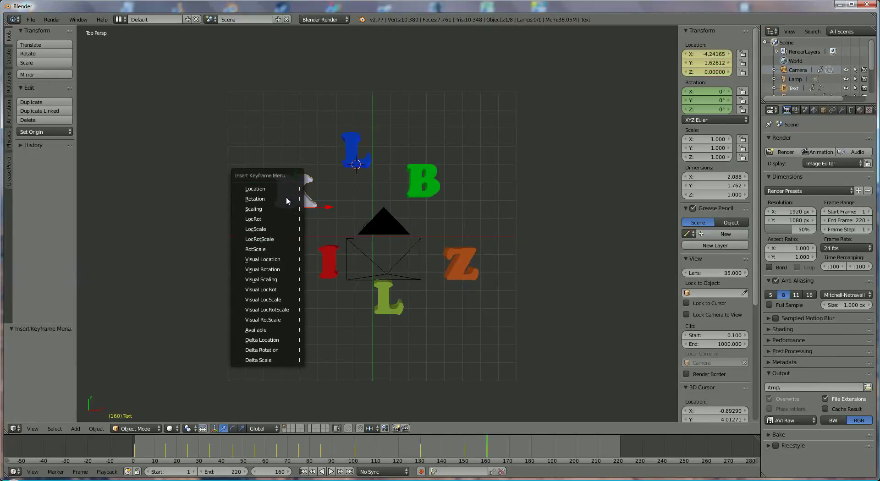
pyautogui.click(286, 198)
pyautogui.rightClick(331, 258)
pyautogui.press('i')
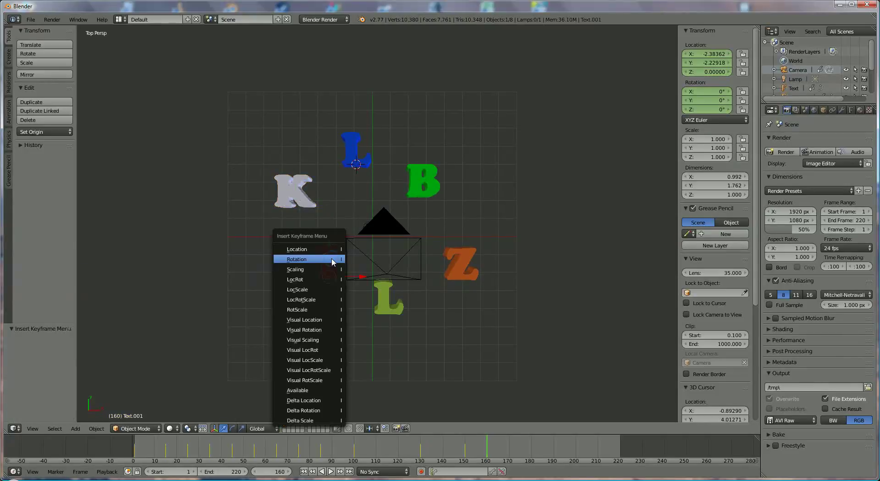
pyautogui.click(333, 260)
pyautogui.press('i')
pyautogui.click(333, 249)
pyautogui.rightClick(355, 155)
pyautogui.press('i')
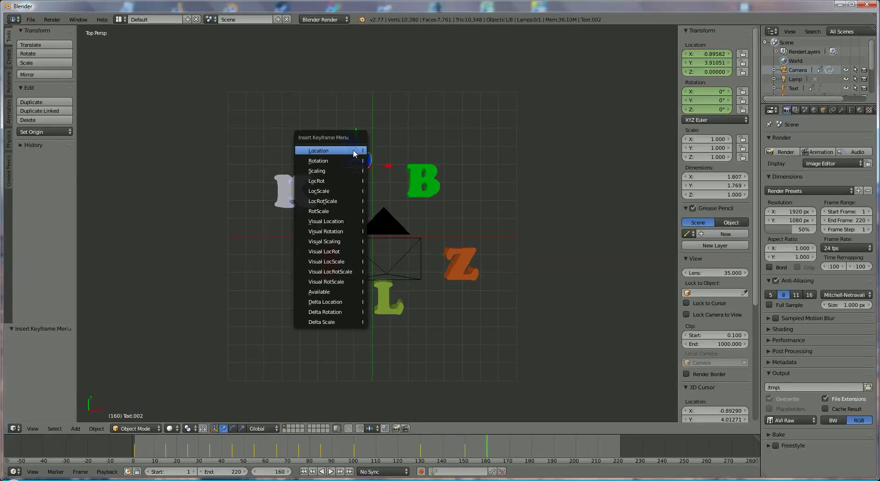
pyautogui.click(354, 151)
pyautogui.press('i')
pyautogui.click(354, 161)
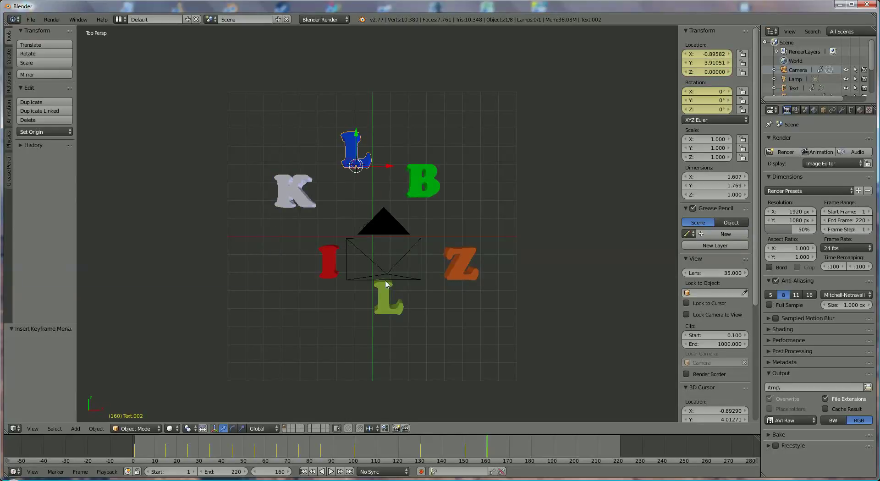
# Keyframe location and rotation for the olive L and the green B.
pyautogui.rightClick(387, 293)
pyautogui.press('i')
pyautogui.click(388, 294)
pyautogui.press('i')
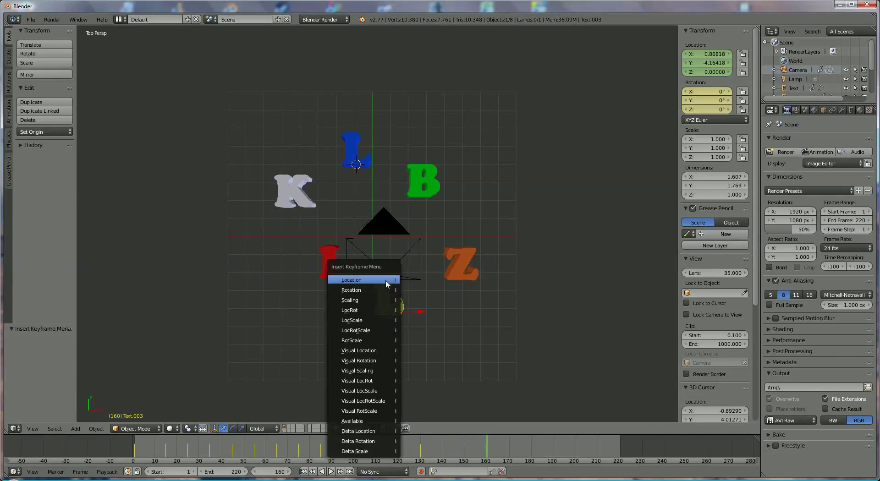
pyautogui.click(387, 283)
pyautogui.rightClick(431, 174)
pyautogui.press('i')
pyautogui.click(432, 175)
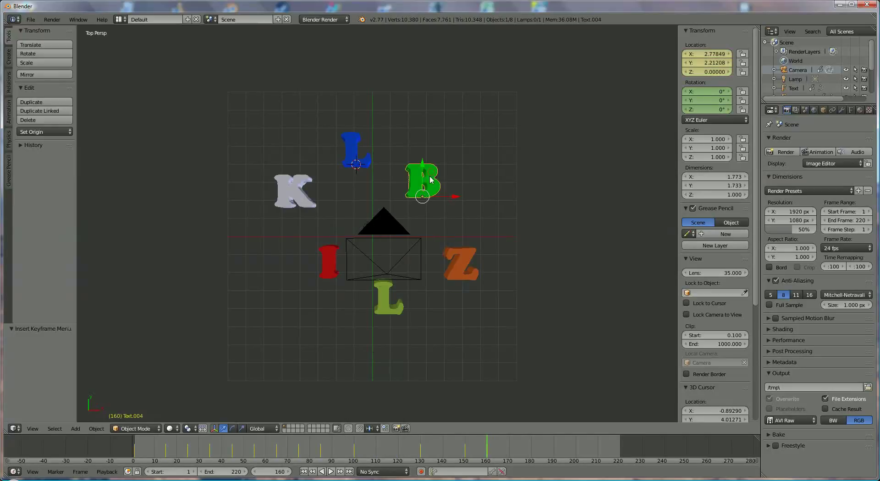
pyautogui.press('i')
pyautogui.click(428, 186)
# Keyframe location and rotation for the orange Z and the camera.
pyautogui.rightClick(449, 262)
pyautogui.press('i')
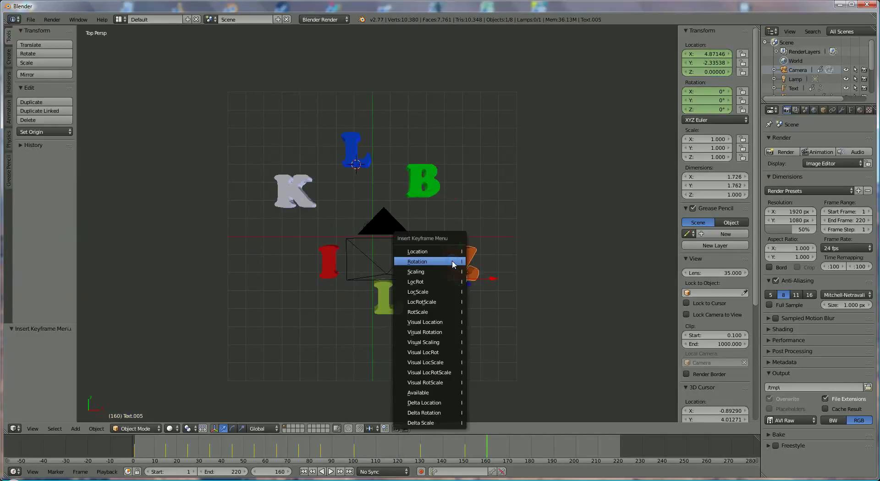
pyautogui.click(453, 263)
pyautogui.press('i')
pyautogui.click(447, 252)
pyautogui.rightClick(397, 261)
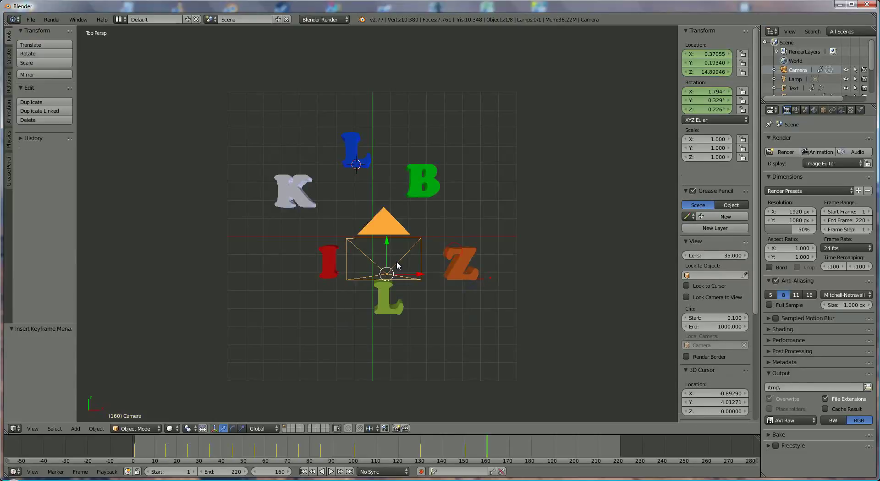
pyautogui.press('i')
pyautogui.click(396, 262)
pyautogui.press('i')
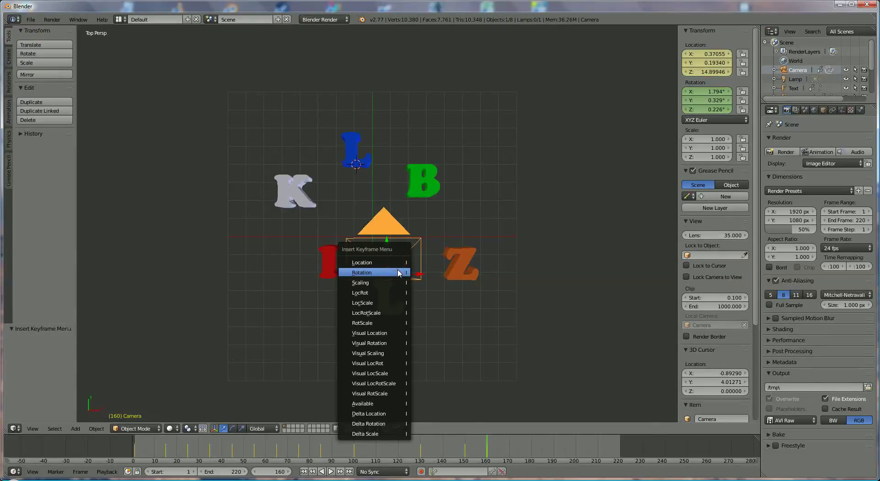
pyautogui.click(397, 272)
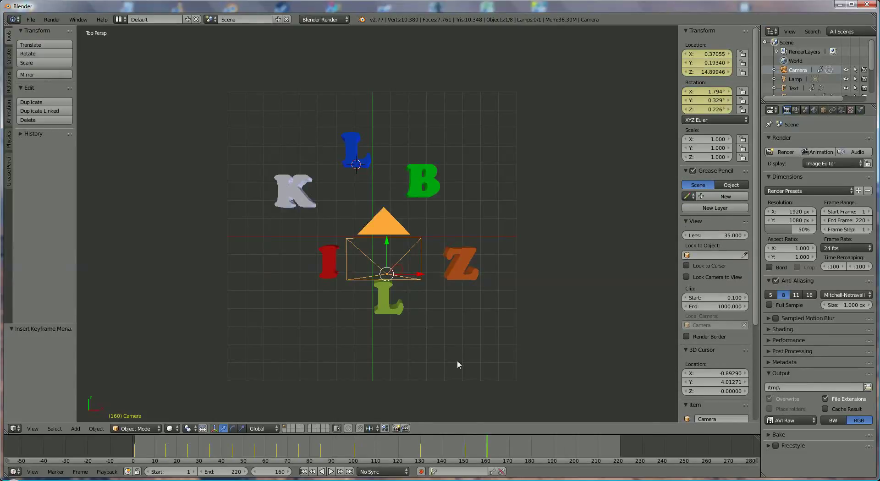
# At frame 170, set the K's and red I's Y location to 0.
pyautogui.click(511, 453)
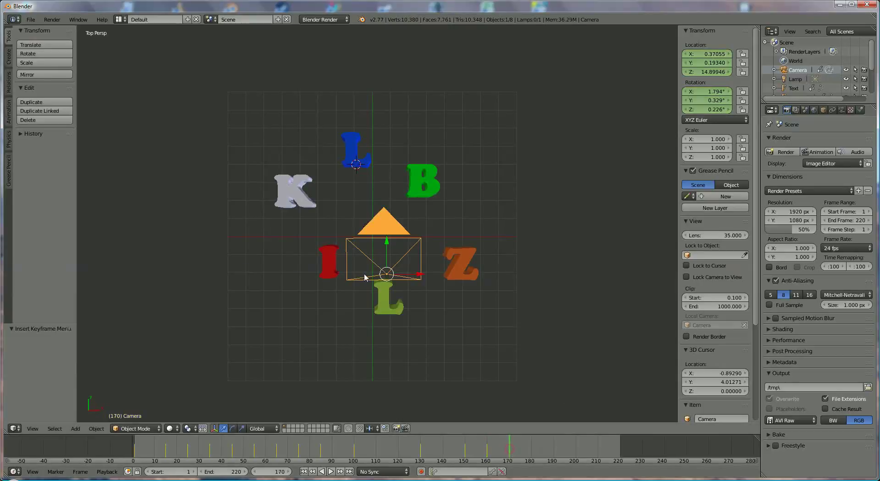
pyautogui.rightClick(291, 202)
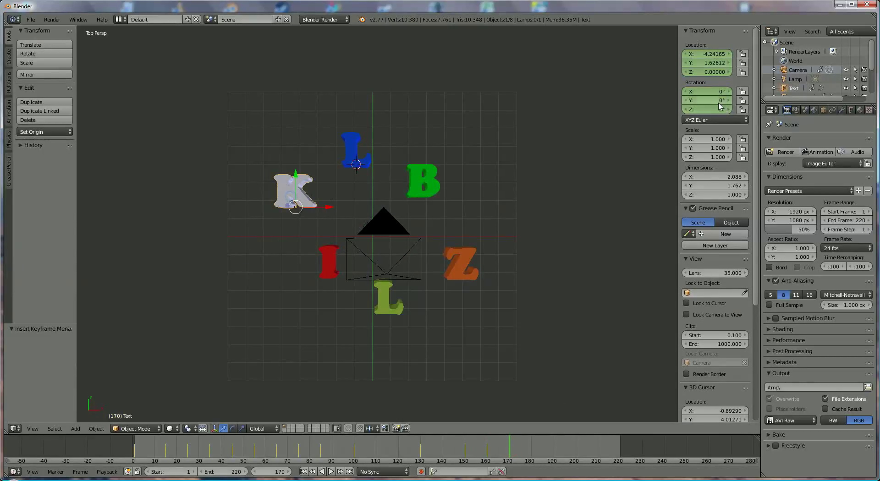
pyautogui.click(712, 63)
pyautogui.write('0')
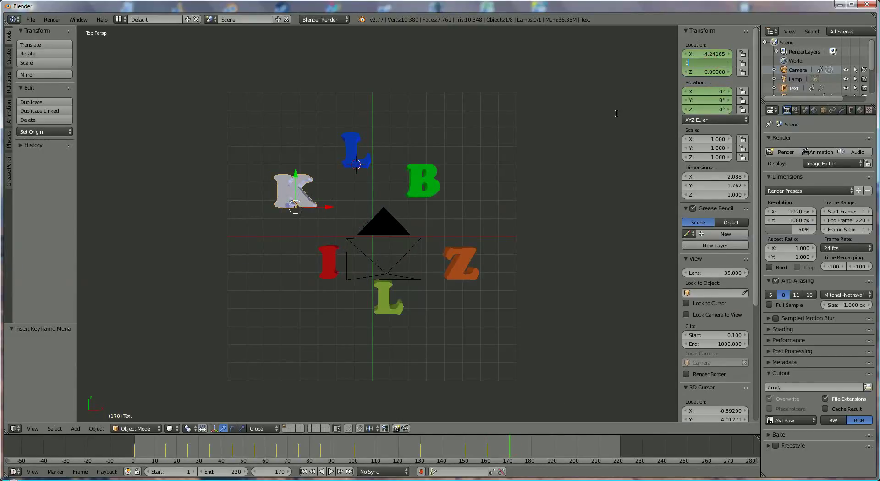
pyautogui.press('Return')
pyautogui.rightClick(326, 260)
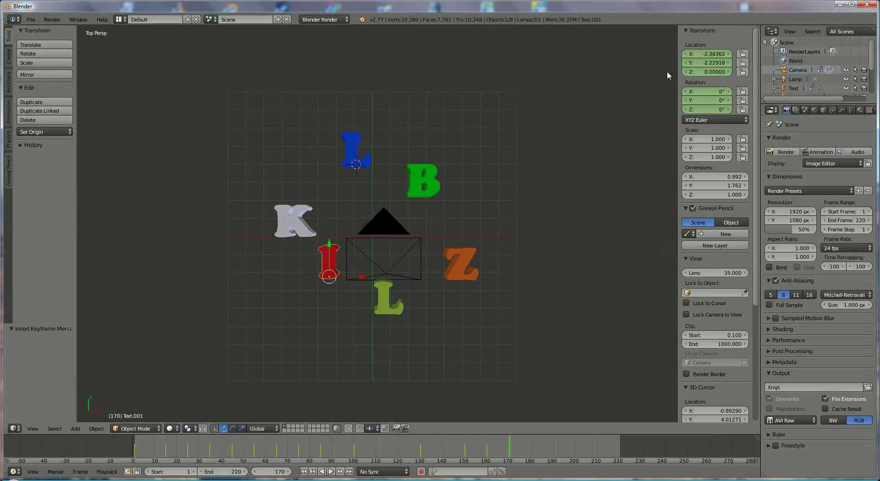
pyautogui.click(712, 63)
pyautogui.write('0')
pyautogui.press('Return')
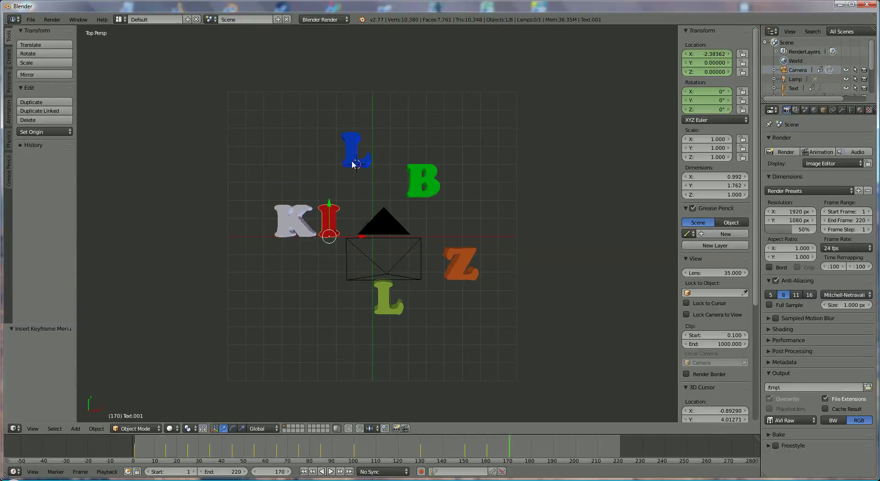
# Set the Y location of the blue L and the green L to 0.
pyautogui.rightClick(356, 163)
pyautogui.click(711, 62)
pyautogui.write('0')
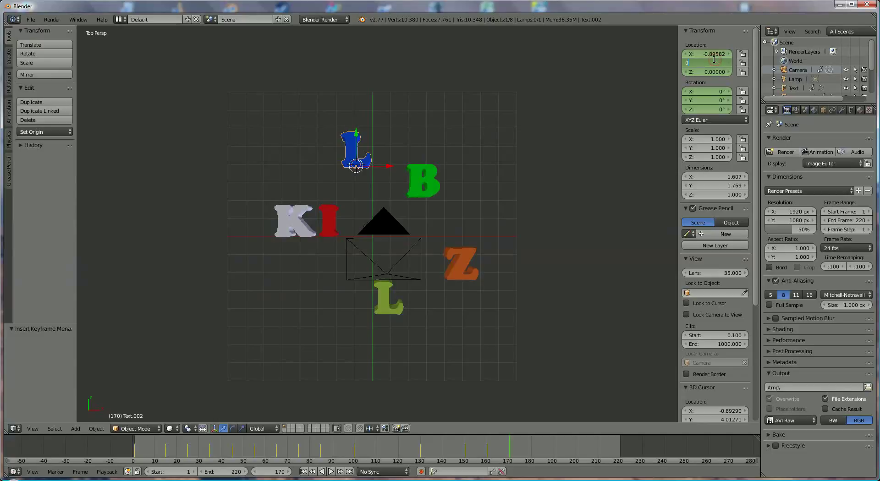
pyautogui.press('Return')
pyautogui.rightClick(385, 300)
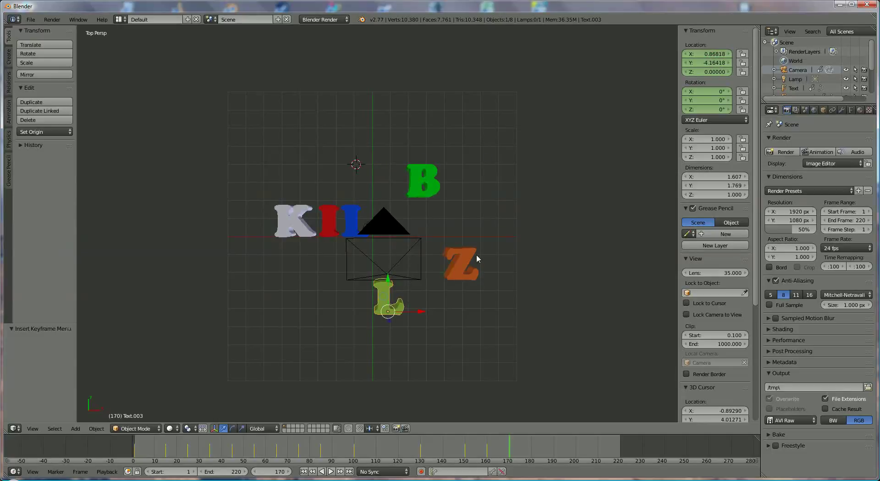
pyautogui.click(715, 64)
pyautogui.write('0')
pyautogui.press('Return')
# Set the B's and Z's Y location to 0, checking the row through the camera view.
pyautogui.rightClick(423, 181)
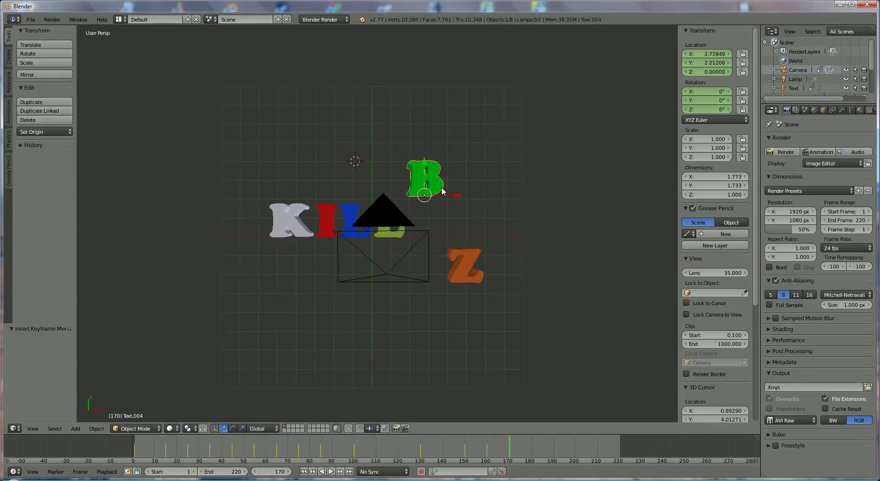
pyautogui.press('KP_0')
pyautogui.press('KP_7')
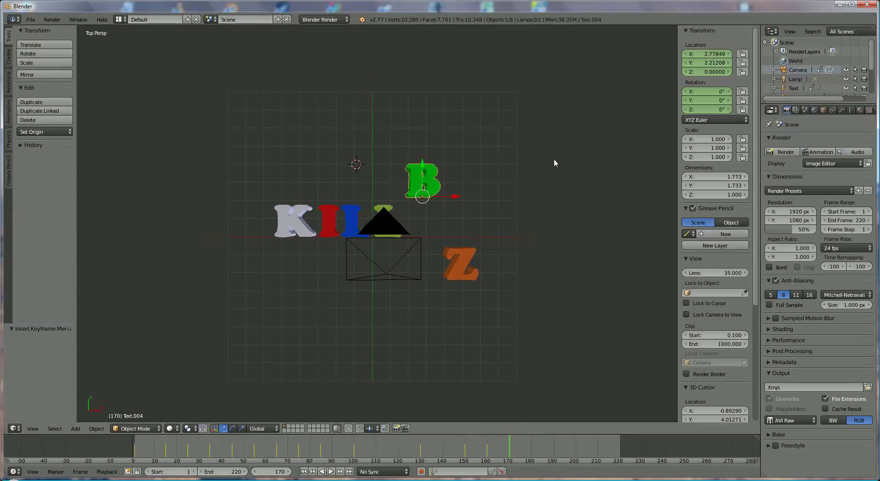
pyautogui.click(715, 62)
pyautogui.write('0')
pyautogui.press('Return')
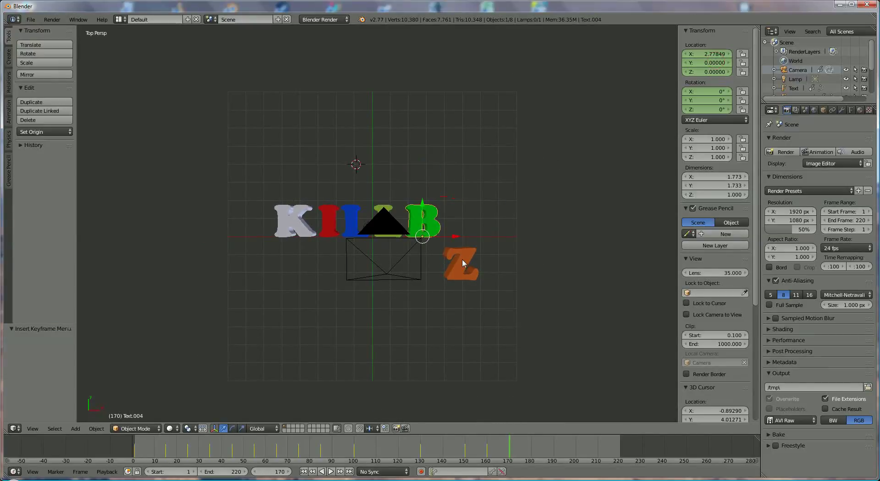
pyautogui.rightClick(462, 259)
pyautogui.press('KP_0')
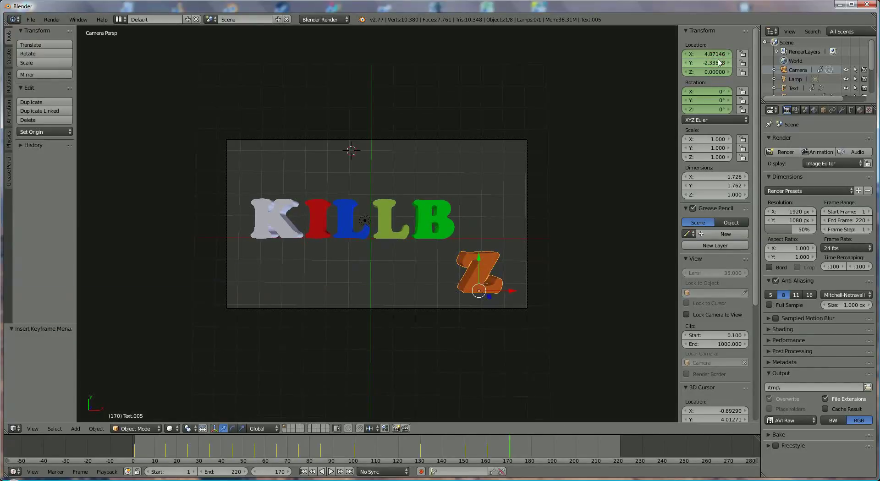
pyautogui.click(712, 63)
pyautogui.write('0')
pyautogui.press('Return')
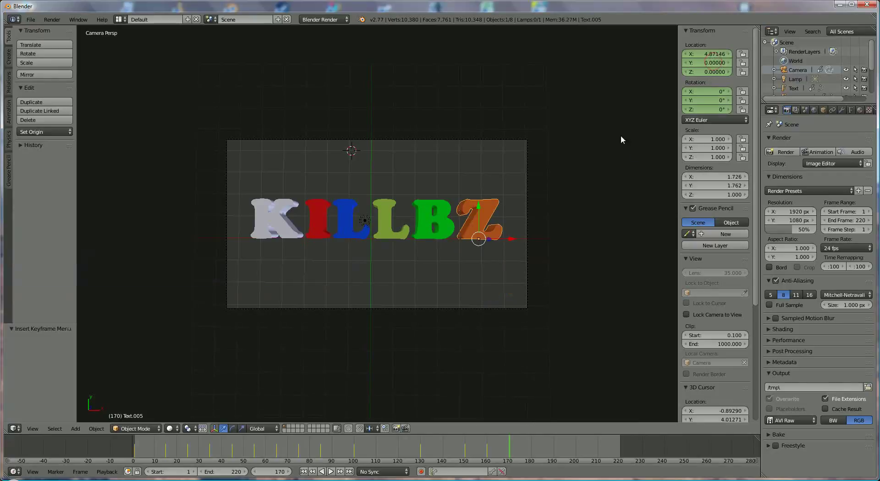
pyautogui.press('KP_7')
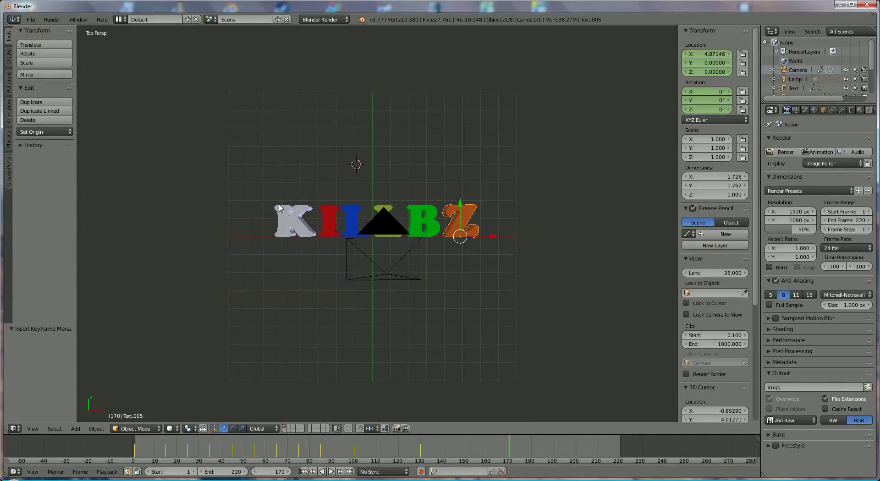
pyautogui.rightClick(288, 219)
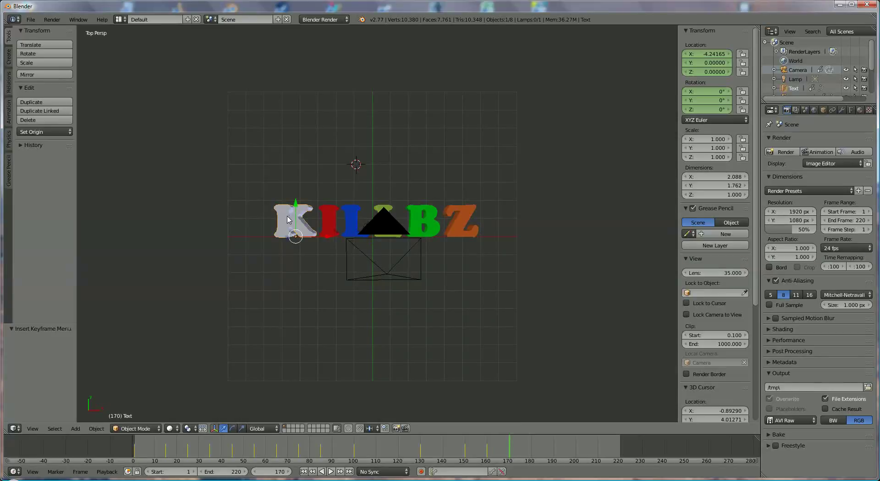
# Keyframe location and rotation of the white K, red I and blue L at frame 170.
pyautogui.press('i')
pyautogui.click(288, 219)
pyautogui.press('i')
pyautogui.click(299, 220)
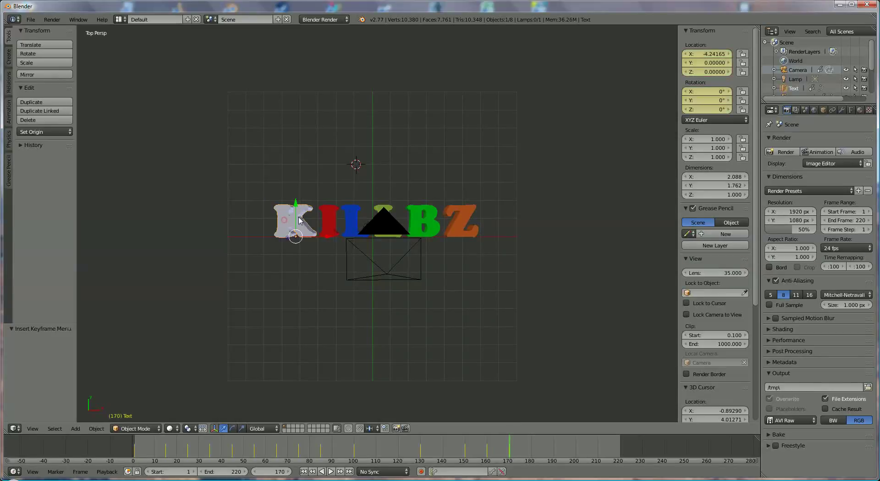
pyautogui.rightClick(324, 213)
pyautogui.press('i')
pyautogui.click(324, 213)
pyautogui.press('i')
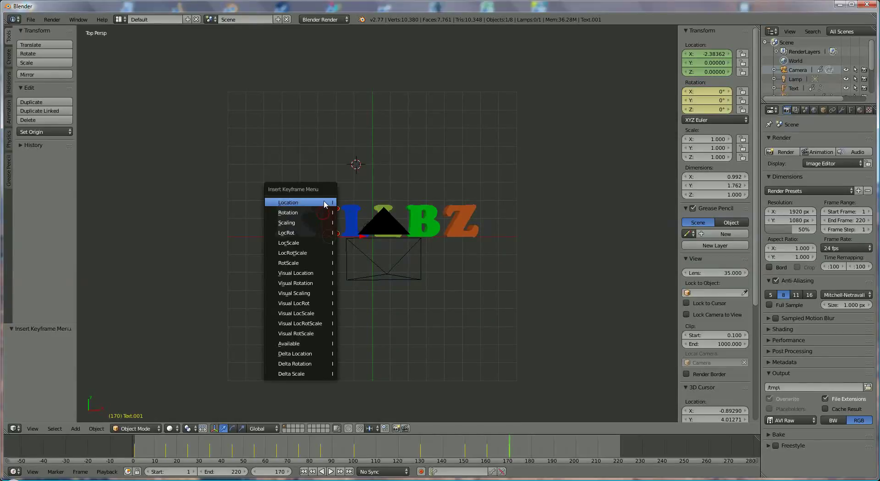
pyautogui.click(324, 204)
pyautogui.rightClick(350, 214)
pyautogui.press('i')
pyautogui.click(352, 214)
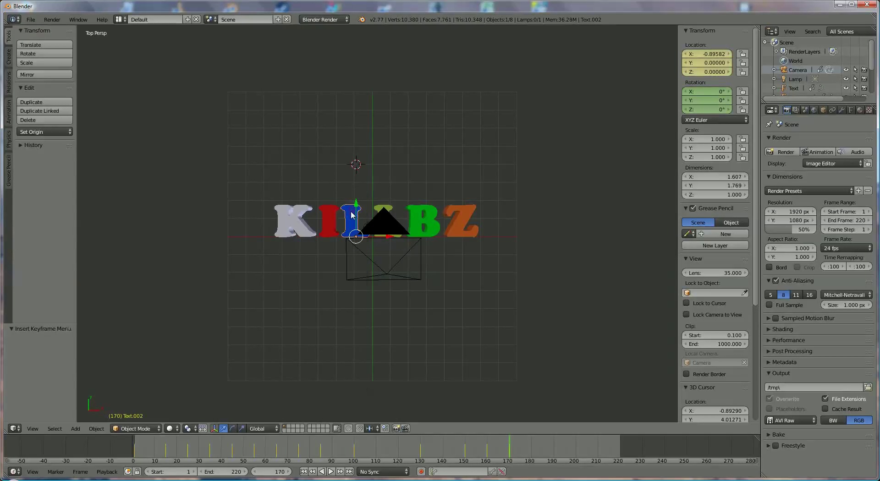
pyautogui.press('i')
pyautogui.click(353, 223)
# Keyframe location and rotation of the green L, green B and orange Z at frame 170.
pyautogui.rightClick(380, 208)
pyautogui.press('i')
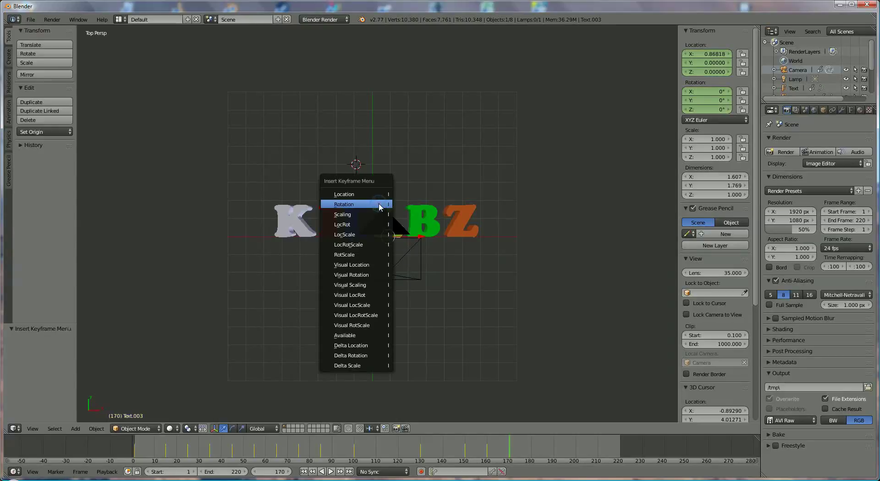
pyautogui.click(379, 204)
pyautogui.press('i')
pyautogui.click(381, 194)
pyautogui.rightClick(418, 209)
pyautogui.press('i')
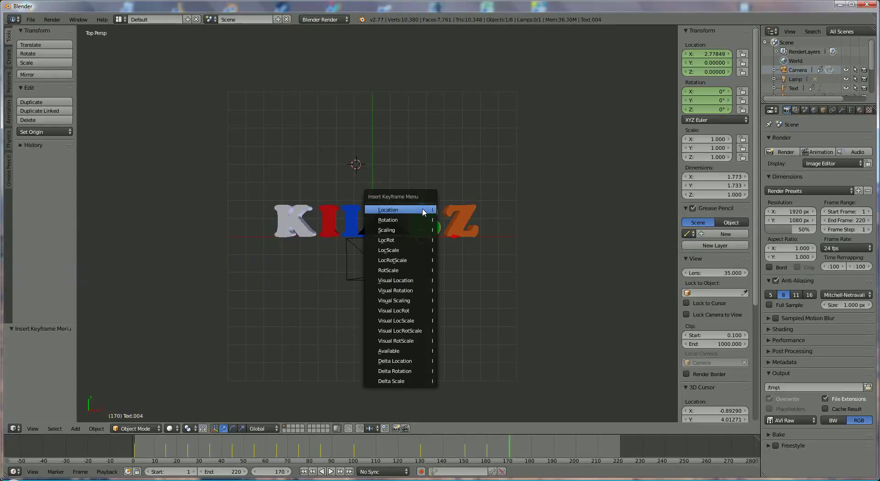
pyautogui.click(422, 211)
pyautogui.press('i')
pyautogui.click(422, 221)
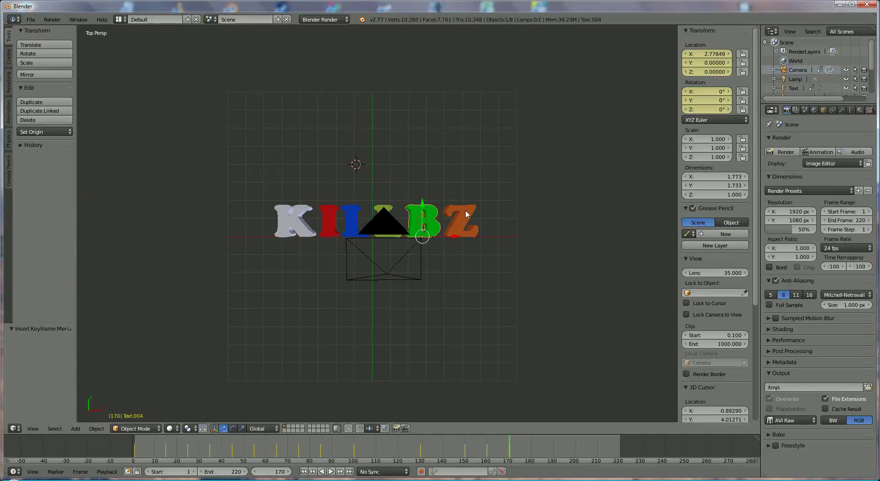
pyautogui.rightClick(467, 214)
pyautogui.press('i')
pyautogui.click(466, 208)
pyautogui.press('i')
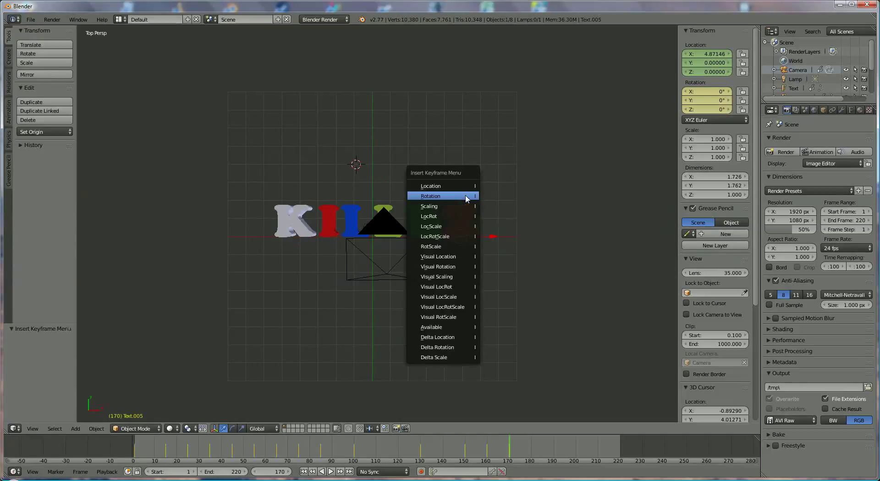
pyautogui.click(465, 186)
# Keyframe the camera's location and rotation at frame 170.
pyautogui.rightClick(387, 274)
pyautogui.press('i')
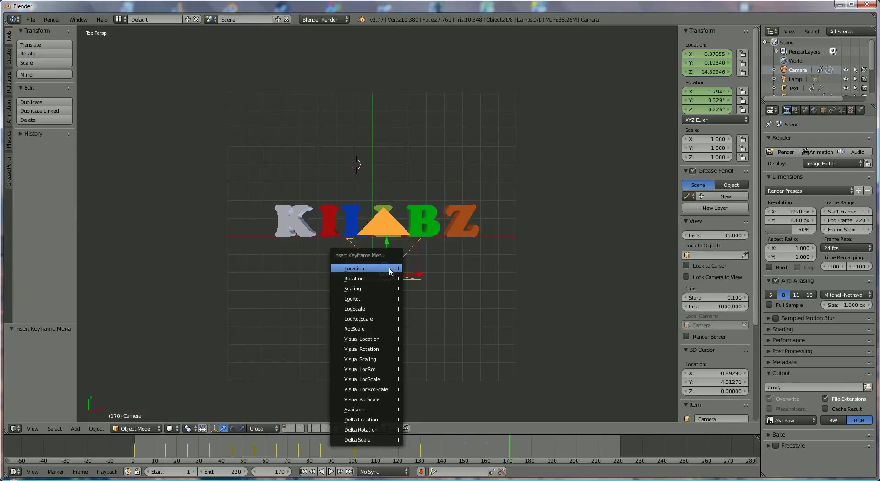
pyautogui.click(390, 271)
pyautogui.press('i')
pyautogui.click(387, 281)
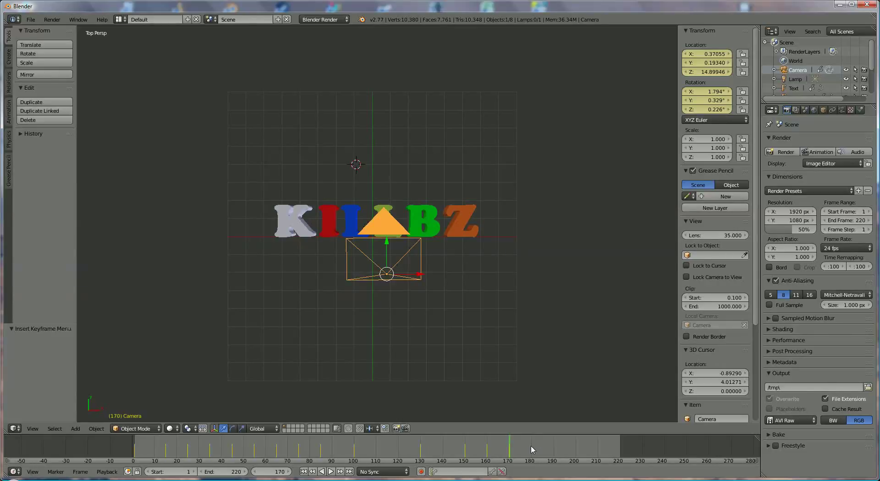
# At frame 180, tilt the white K, and move the red I below the row and tilt it.
pyautogui.click(530, 447)
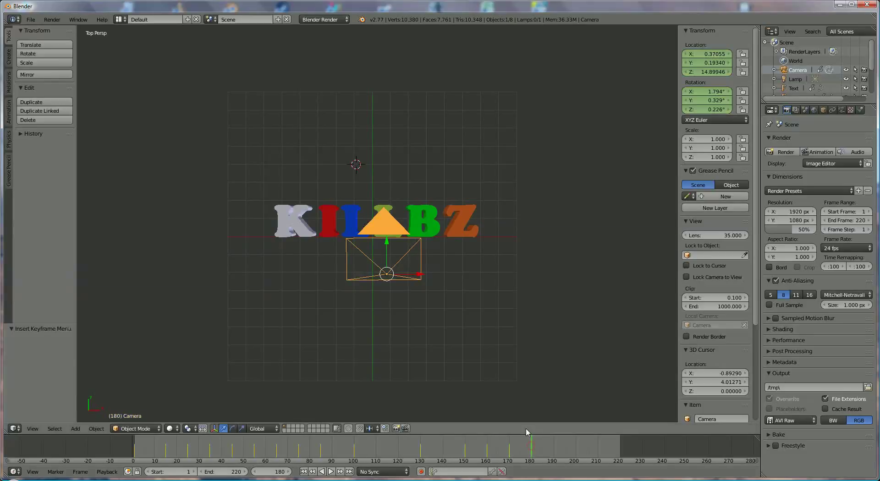
pyautogui.rightClick(289, 225)
pyautogui.press('r')
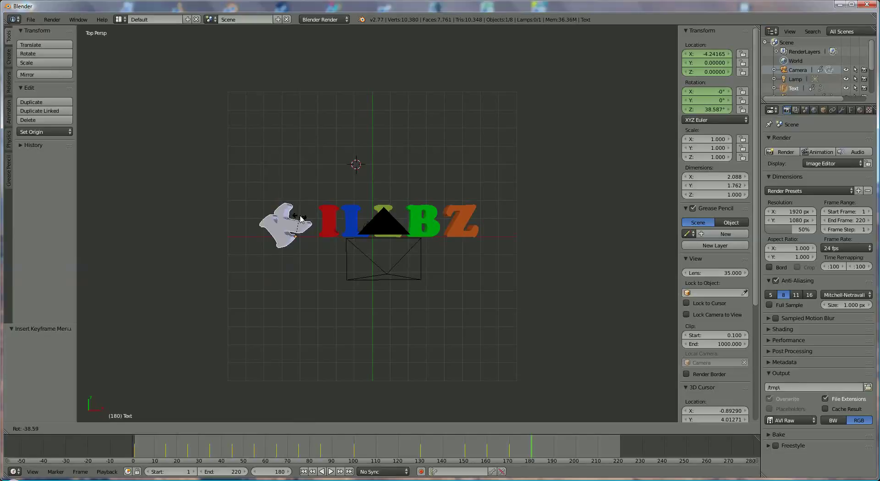
pyautogui.click(298, 216)
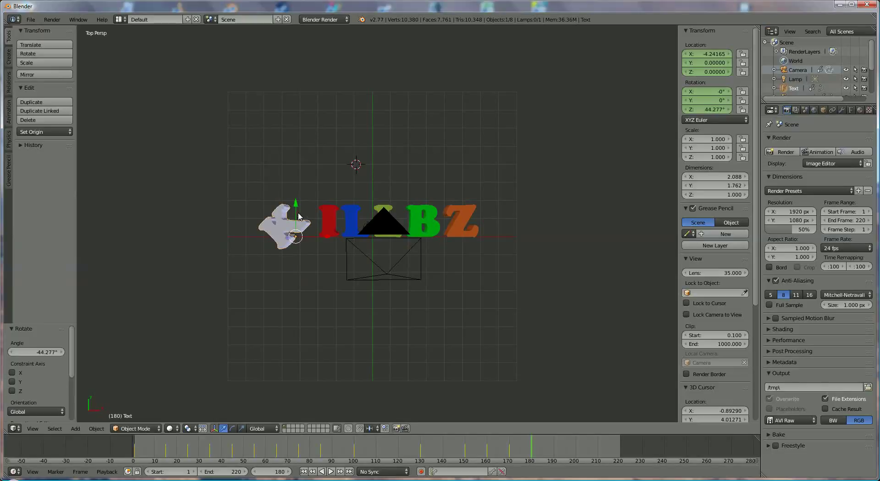
pyautogui.rightClick(328, 230)
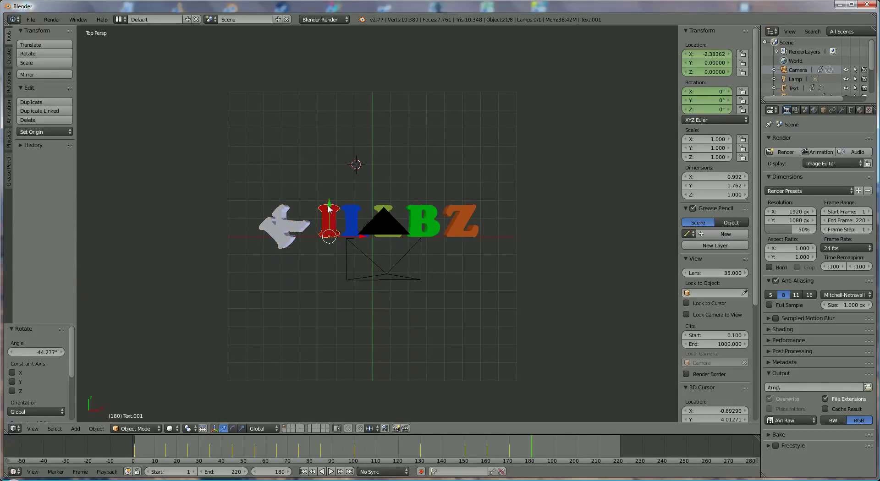
pyautogui.moveTo(329, 209); pyautogui.dragTo(337, 269)
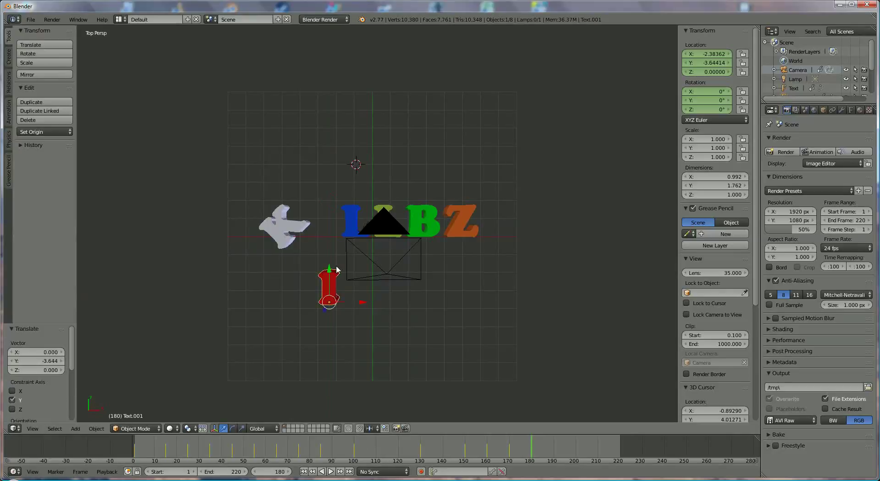
pyautogui.press('r')
pyautogui.click(356, 278)
# Raise the blue L above the row tilted about 28°, and lower and tilt the yellow-green L.
pyautogui.rightClick(356, 220)
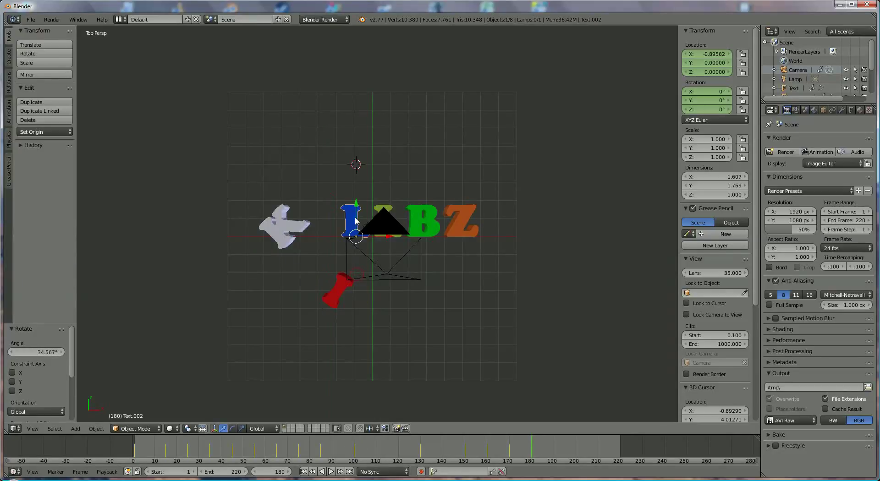
pyautogui.moveTo(357, 203); pyautogui.dragTo(348, 127)
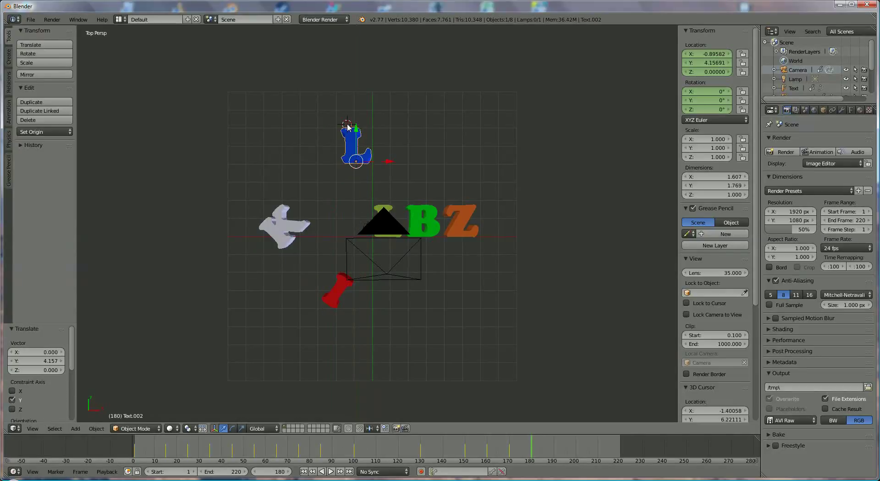
pyautogui.press('r')
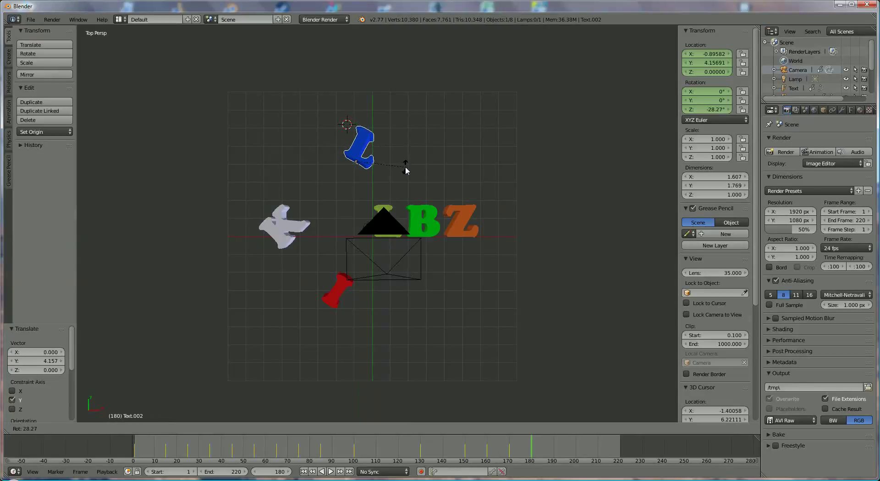
pyautogui.click(369, 141)
pyautogui.moveTo(355, 133); pyautogui.dragTo(355, 149)
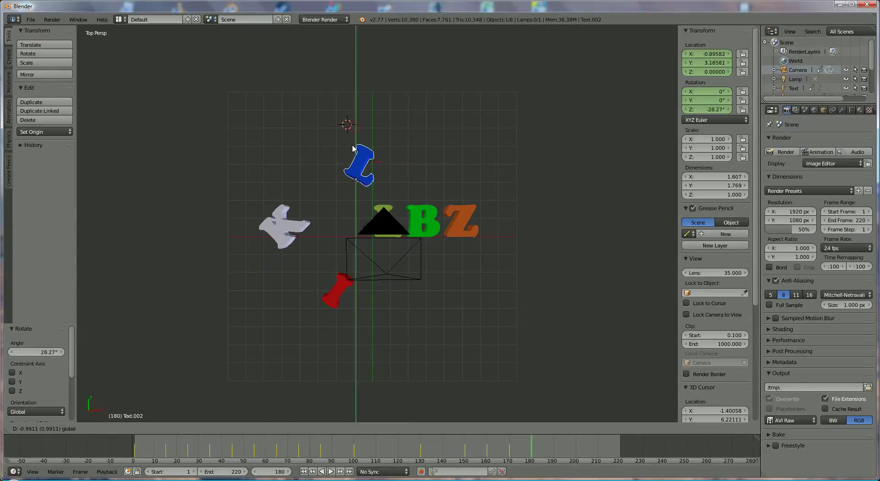
pyautogui.rightClick(383, 207)
pyautogui.moveTo(387, 207); pyautogui.dragTo(387, 252)
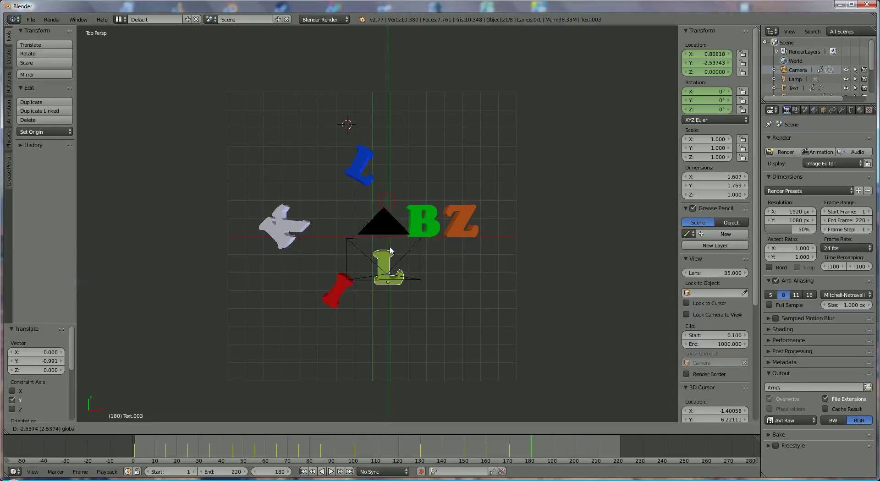
pyautogui.press('r')
pyautogui.click(360, 248)
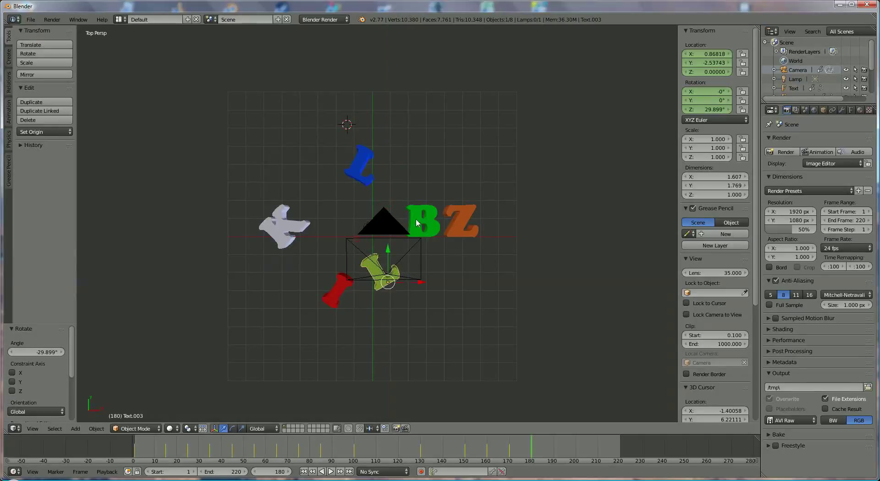
# Raise and tilt the green B, lower and tilt the orange Z, then reselect the K.
pyautogui.rightClick(432, 212)
pyautogui.moveTo(420, 202); pyautogui.dragTo(420, 162)
pyautogui.press('r')
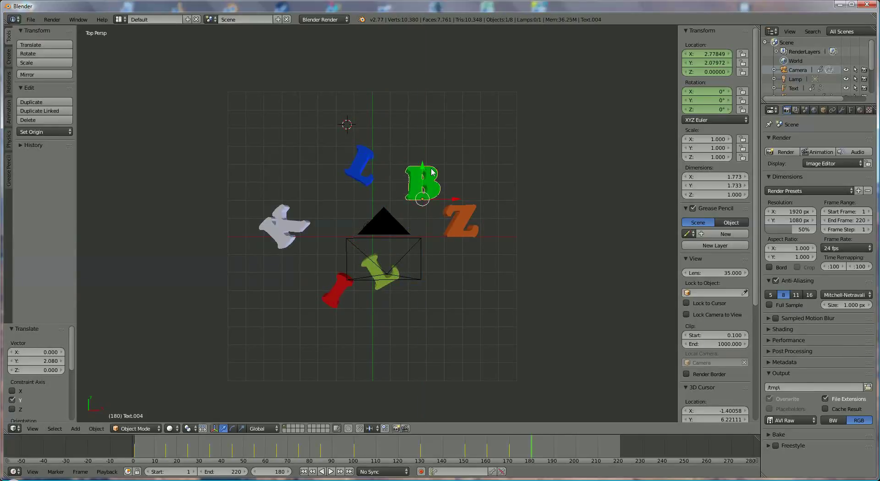
pyautogui.click(446, 194)
pyautogui.rightClick(462, 217)
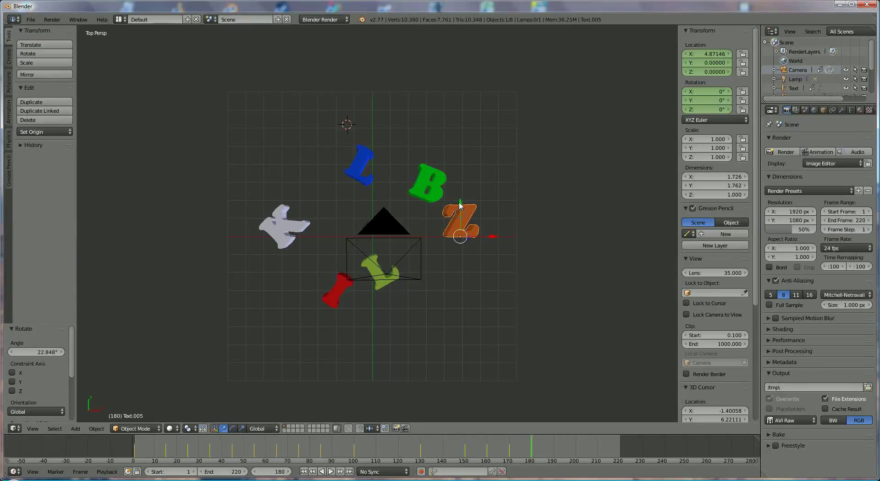
pyautogui.moveTo(460, 206); pyautogui.dragTo(460, 256)
pyautogui.press('r')
pyautogui.click(439, 277)
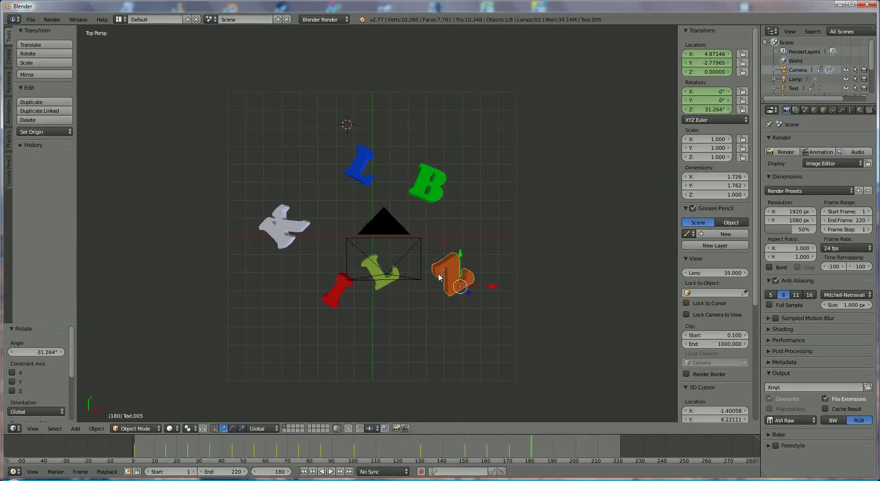
pyautogui.rightClick(290, 237)
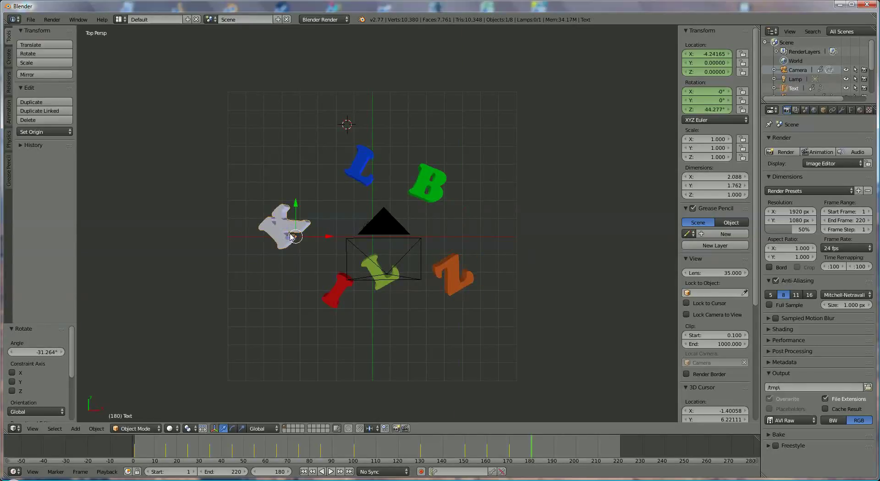
# Keyframe the K's and blue L's rotation and location, and the red I's rotation, at frame 180.
pyautogui.press('i')
pyautogui.click(290, 237)
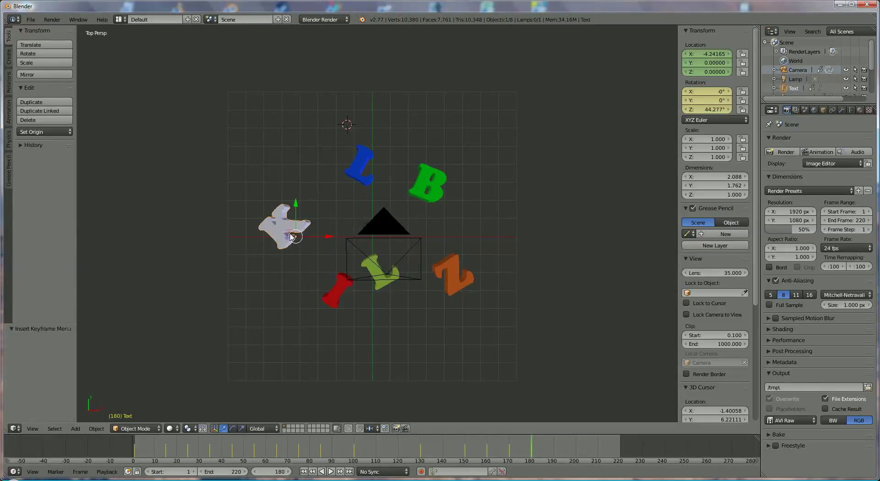
pyautogui.press('i')
pyautogui.click(289, 223)
pyautogui.rightClick(338, 295)
pyautogui.press('i')
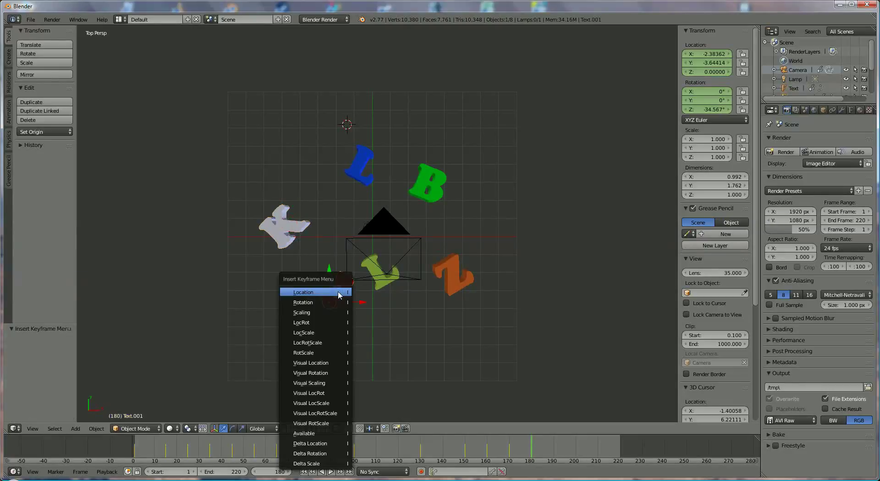
pyautogui.click(337, 302)
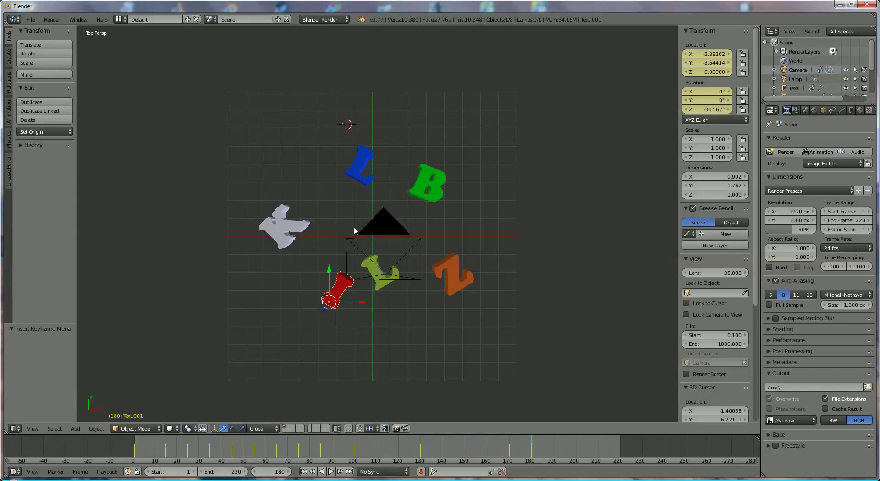
pyautogui.rightClick(354, 177)
pyautogui.press('i')
pyautogui.click(353, 177)
pyautogui.press('i')
pyautogui.click(351, 158)
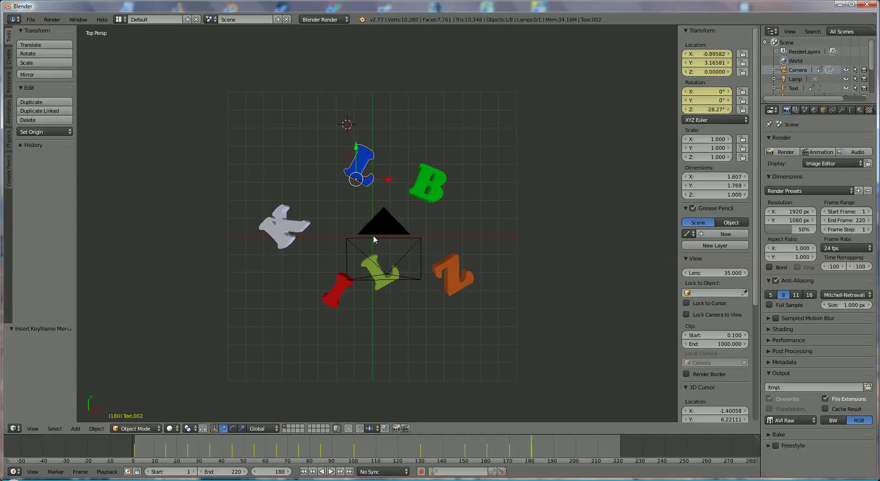
# Keyframe location and rotation of the yellow-green L and green B.
pyautogui.rightClick(385, 285)
pyautogui.press('i')
pyautogui.click(385, 283)
pyautogui.press('i')
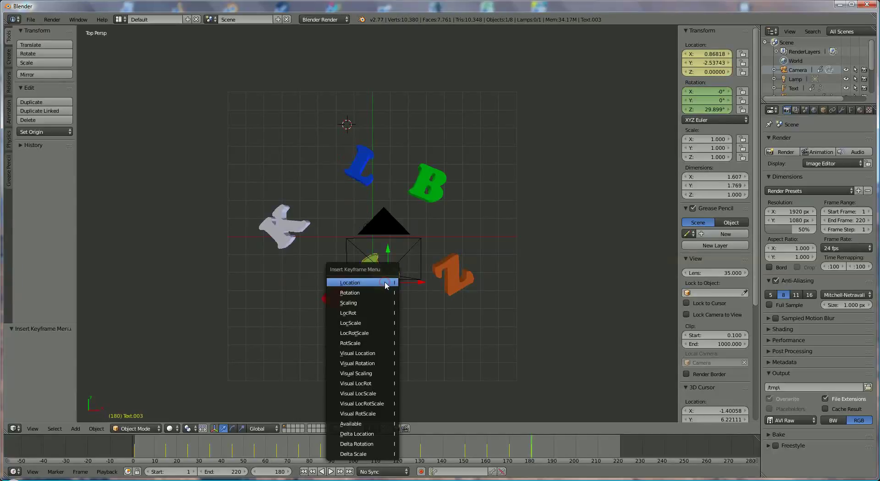
pyautogui.click(384, 293)
pyautogui.rightClick(420, 189)
pyautogui.press('i')
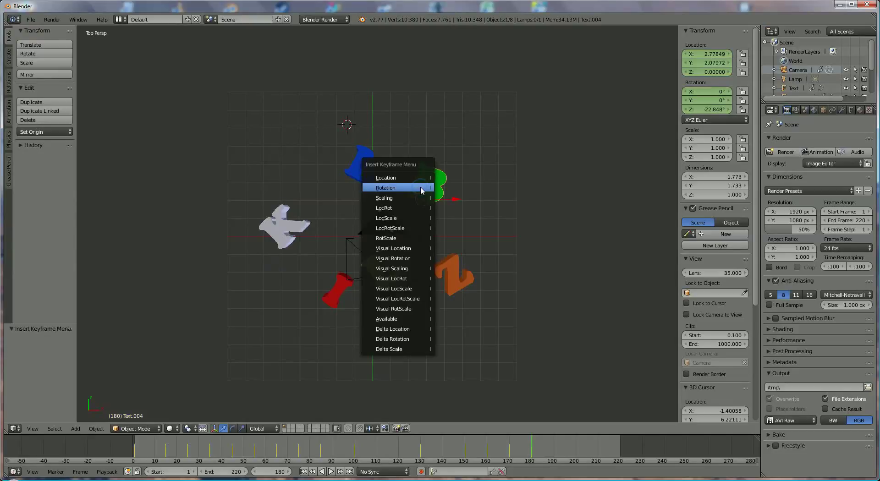
pyautogui.click(419, 185)
pyautogui.press('i')
pyautogui.click(418, 174)
# Keyframe the orange Z's location and rotation and the camera's rotation.
pyautogui.rightClick(439, 274)
pyautogui.press('i')
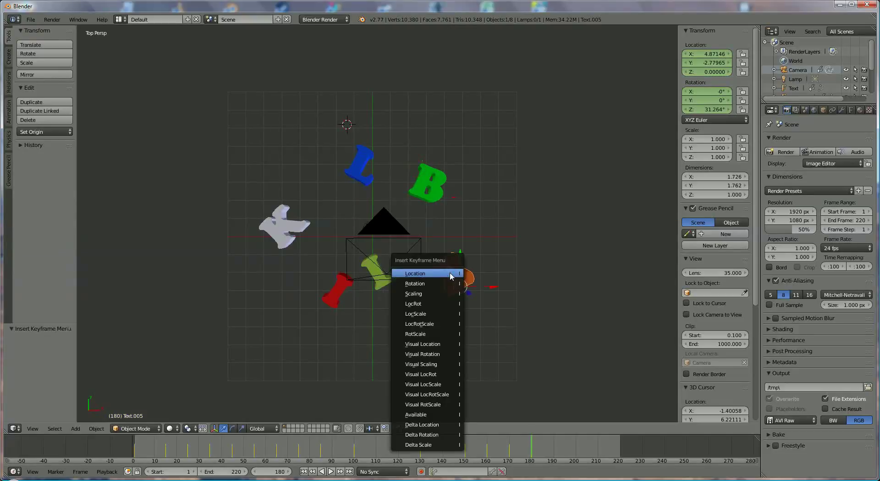
pyautogui.click(451, 275)
pyautogui.press('i')
pyautogui.click(451, 287)
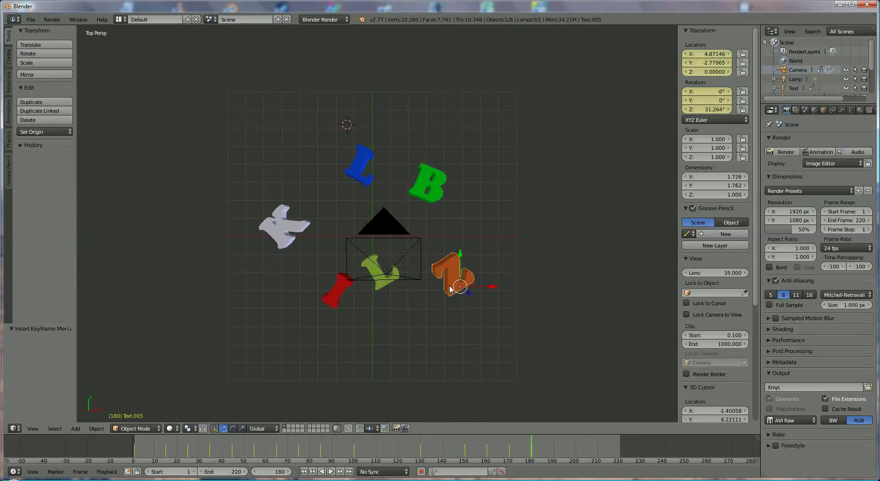
pyautogui.rightClick(404, 255)
pyautogui.press('i')
pyautogui.click(405, 252)
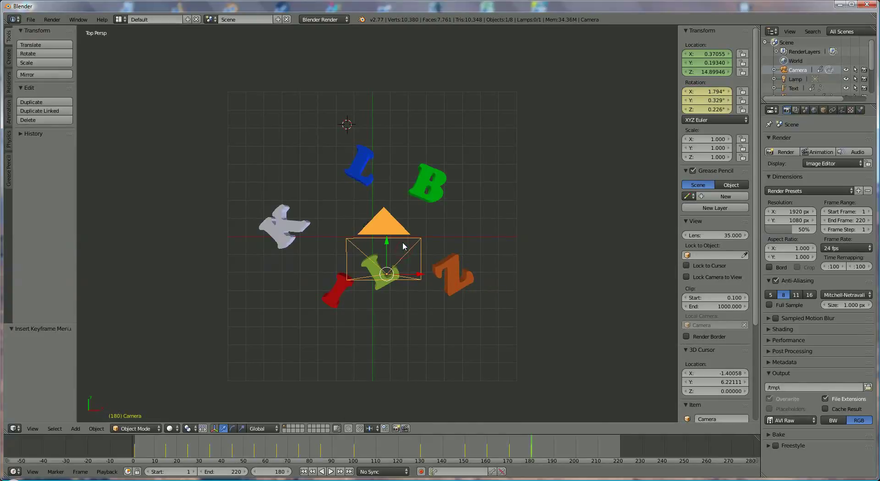
# Keyframe the camera's location, then at frame 190 set the K's Z rotation to 0.
pyautogui.press('i')
pyautogui.click(403, 236)
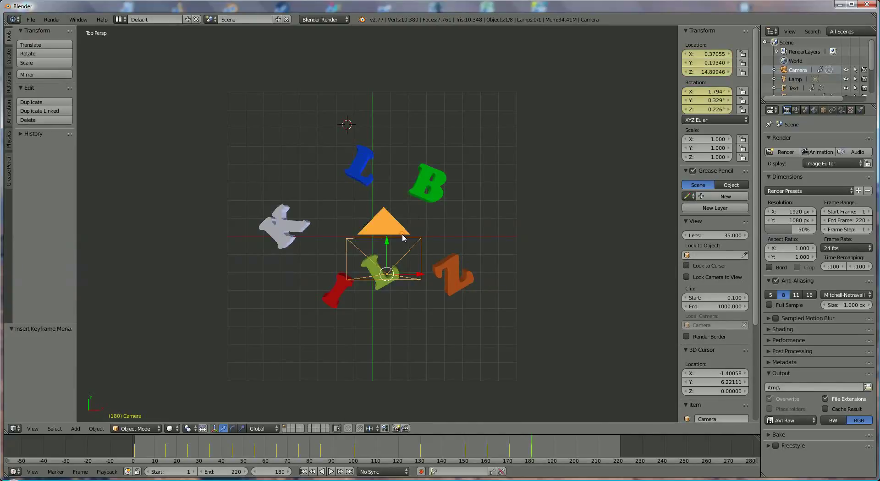
pyautogui.click(554, 444)
pyautogui.rightClick(282, 225)
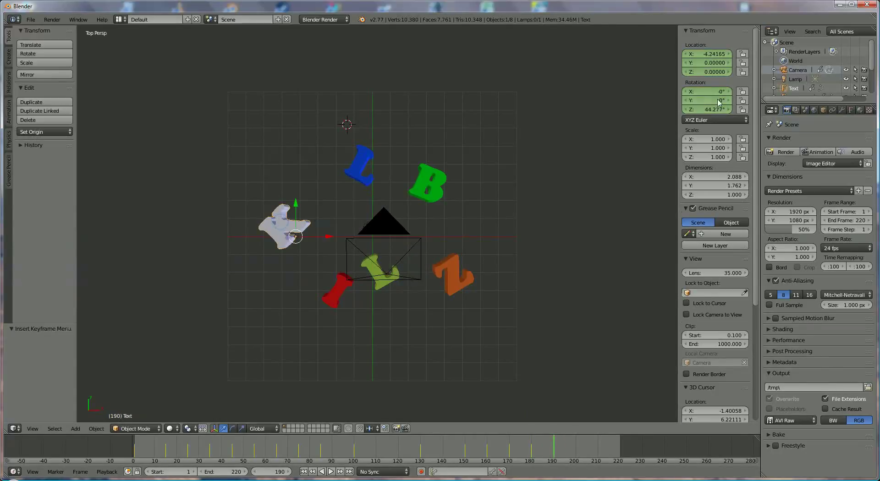
pyautogui.click(705, 108)
pyautogui.write('0')
pyautogui.press('Return')
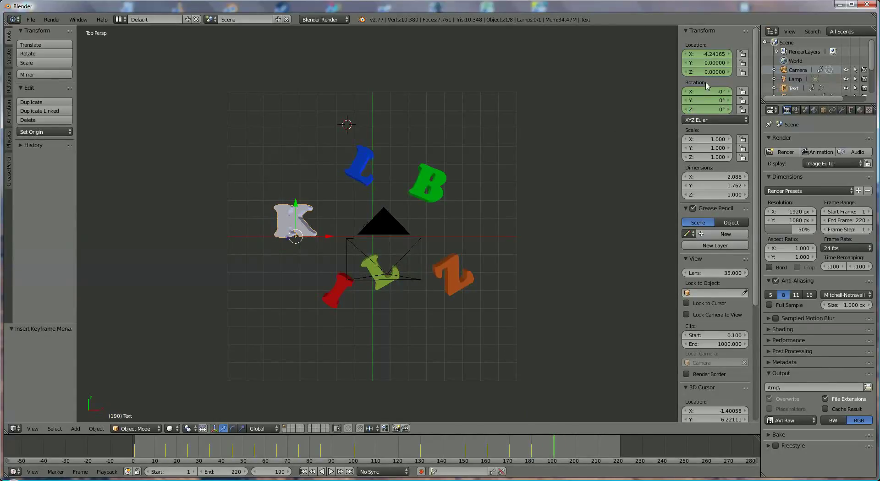
# Set Z rotation and Y location to 0 for the red I and blue L.
pyautogui.rightClick(333, 297)
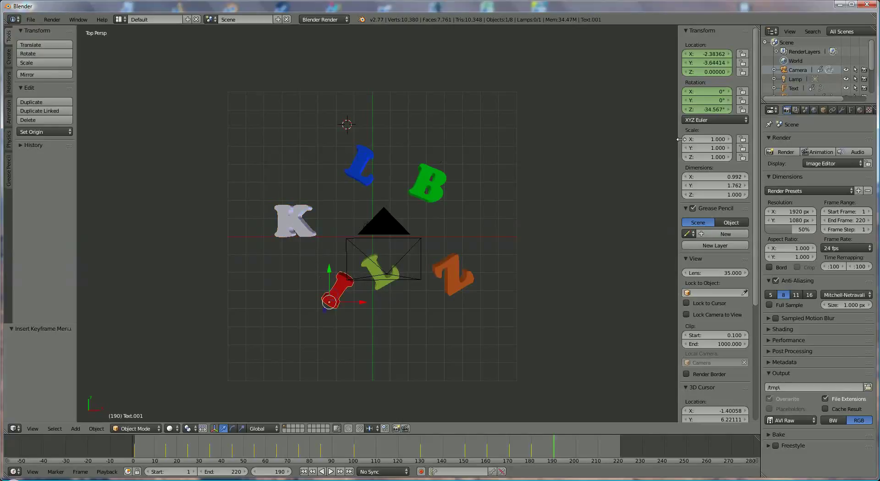
pyautogui.click(705, 108)
pyautogui.write('0')
pyautogui.press('Return')
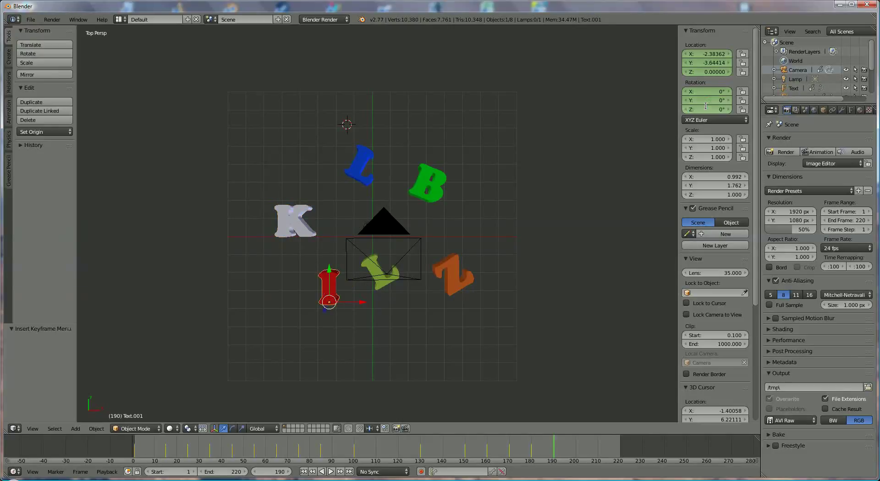
pyautogui.click(708, 63)
pyautogui.write('0')
pyautogui.press('Return')
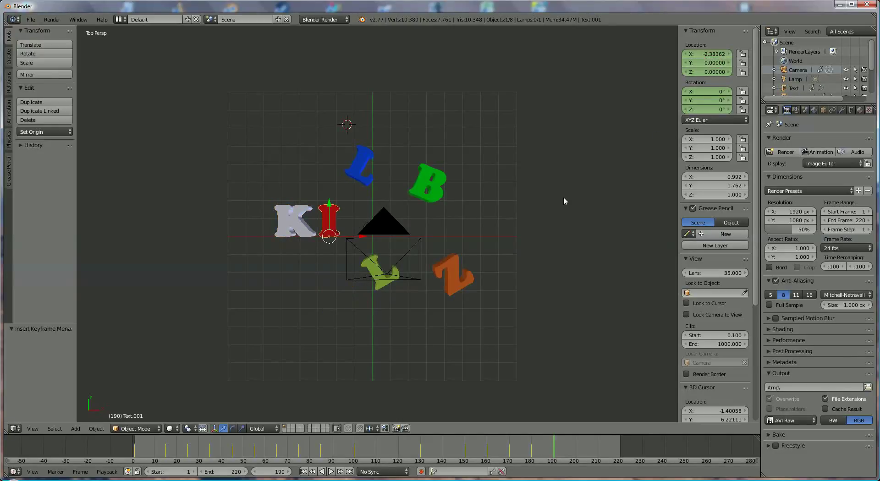
pyautogui.rightClick(357, 173)
pyautogui.click(708, 63)
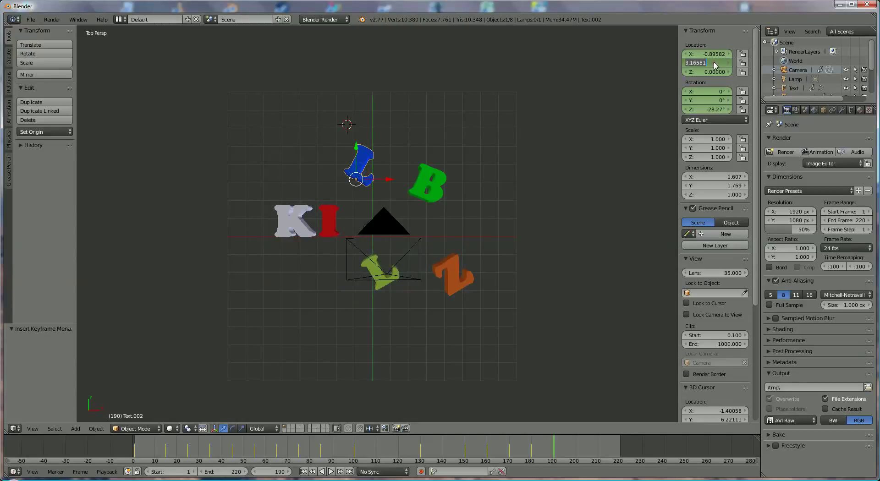
pyautogui.write('0')
pyautogui.press('Return')
pyautogui.click(712, 110)
pyautogui.write('00000')
pyautogui.press('Return')
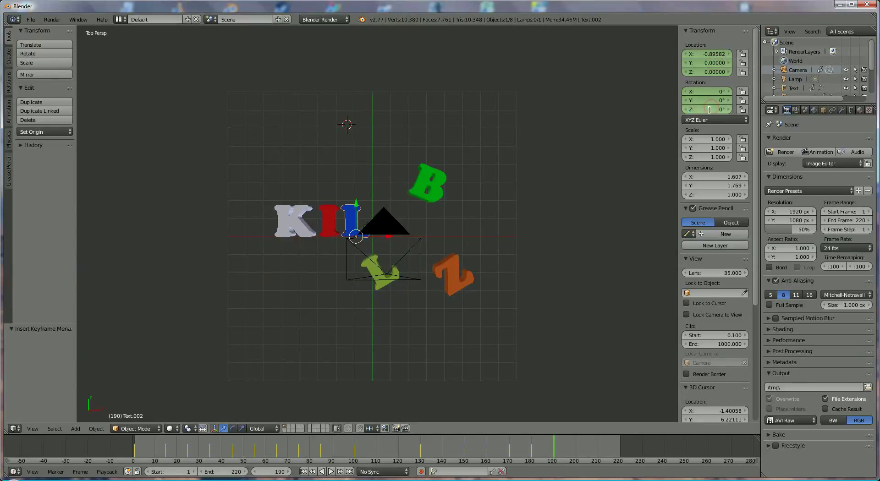
# Set Z rotation and Y location to 0 for the yellow-green L and green B.
pyautogui.rightClick(401, 271)
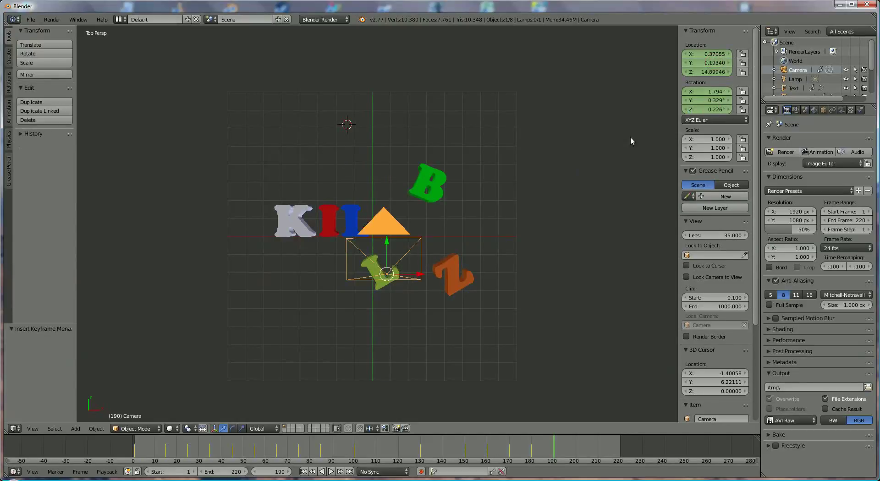
pyautogui.rightClick(376, 290)
pyautogui.click(712, 110)
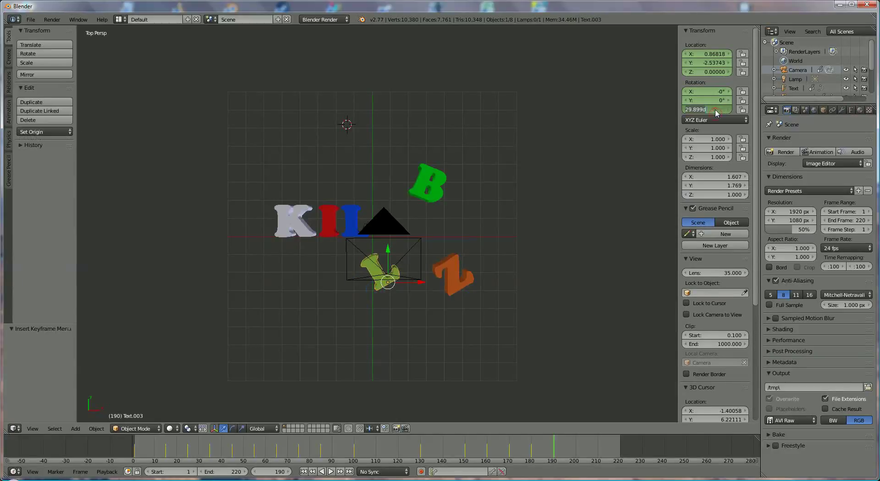
pyautogui.write('0')
pyautogui.press('Return')
pyautogui.click(714, 63)
pyautogui.write('0')
pyautogui.press('Return')
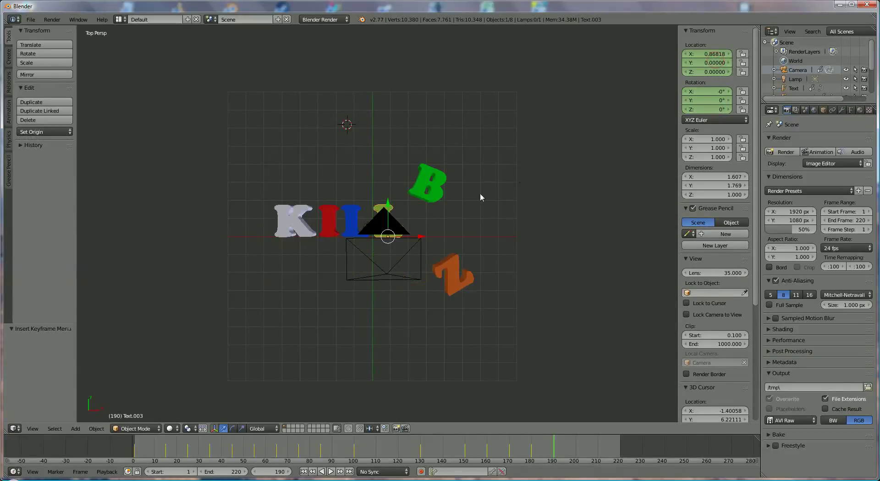
pyautogui.rightClick(441, 194)
pyautogui.click(713, 63)
pyautogui.write('0')
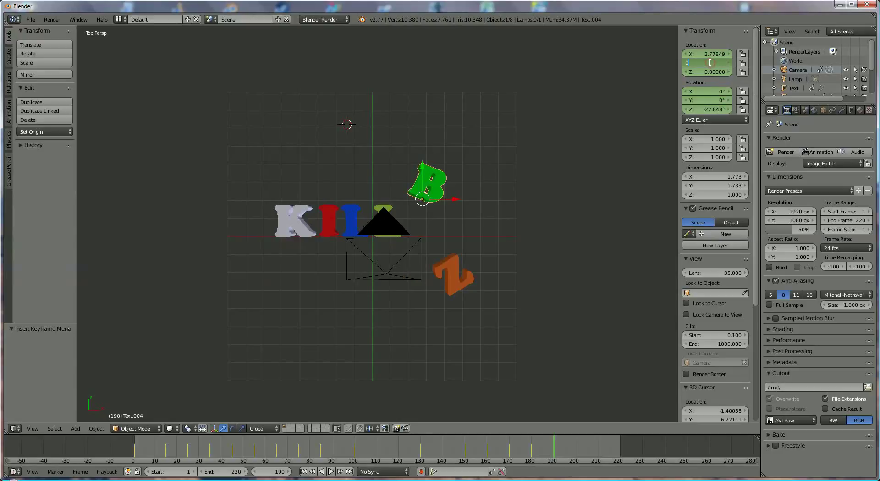
pyautogui.press('Return')
pyautogui.click(710, 109)
pyautogui.write('0')
pyautogui.press('Return')
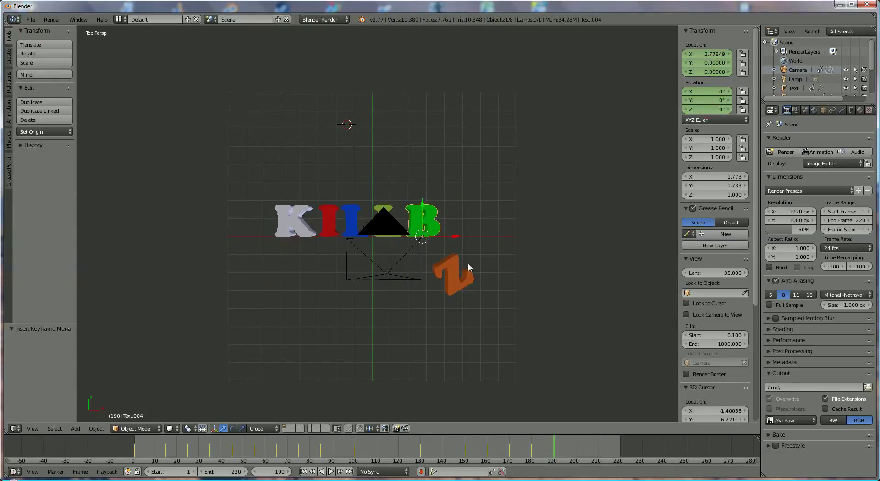
# Set the orange Z's Z rotation and Y location to 0.
pyautogui.rightClick(467, 267)
pyautogui.click(710, 109)
pyautogui.write('0')
pyautogui.press('Return')
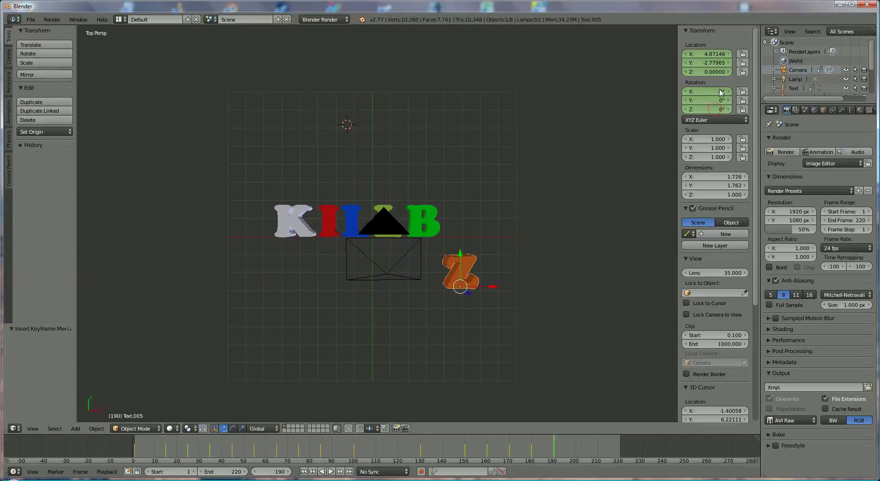
pyautogui.click(714, 63)
pyautogui.write('0')
pyautogui.press('Return')
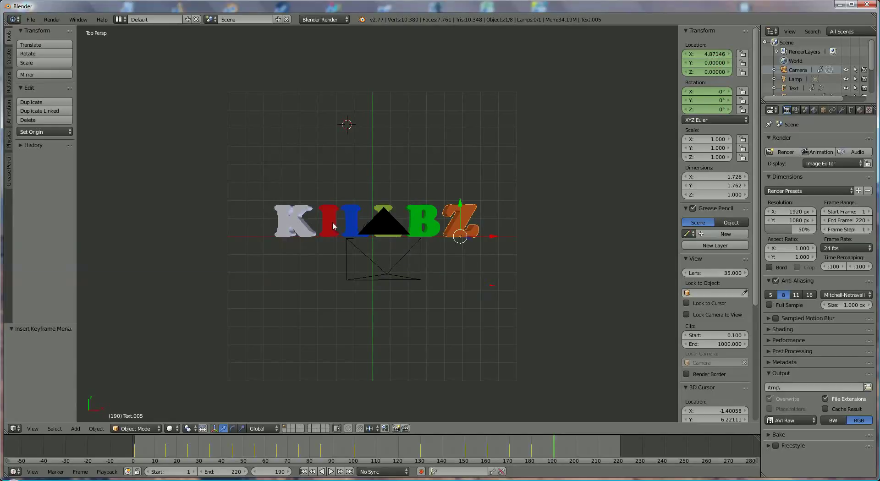
# Key location and rotation at frame 190 for the Z letter and the red I letter.
pyautogui.press('i')
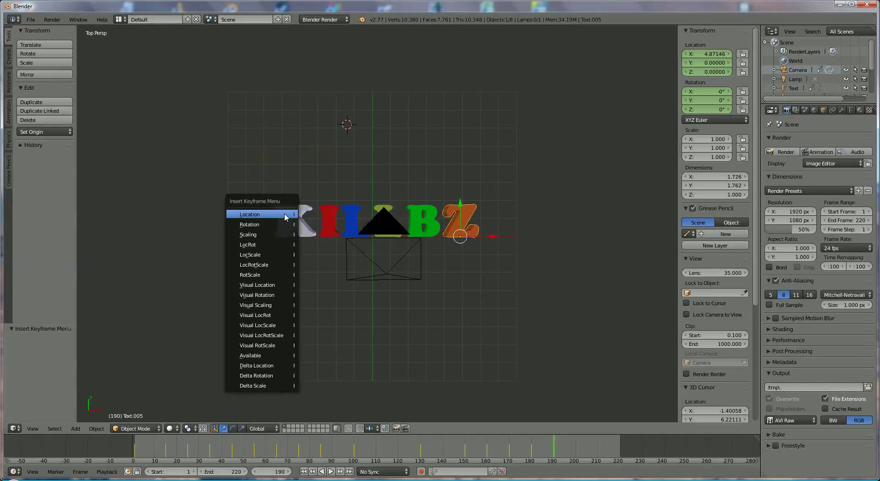
pyautogui.click(284, 215)
pyautogui.press('i')
pyautogui.click(285, 224)
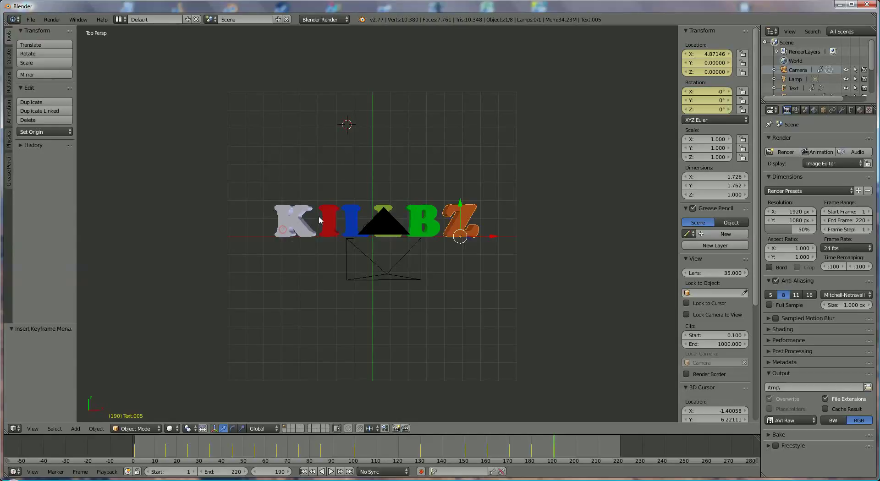
pyautogui.press('i')
pyautogui.click(323, 217)
pyautogui.rightClick(323, 220)
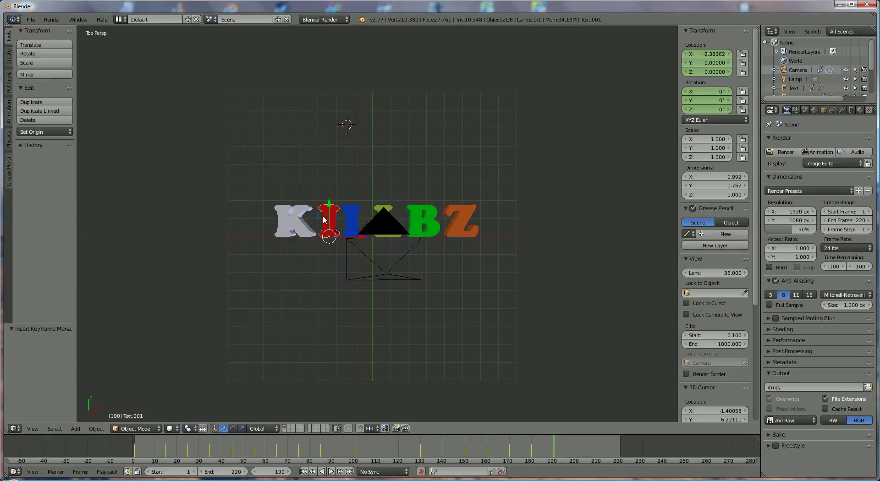
pyautogui.press('i')
pyautogui.click(323, 220)
pyautogui.press('i')
pyautogui.click(326, 196)
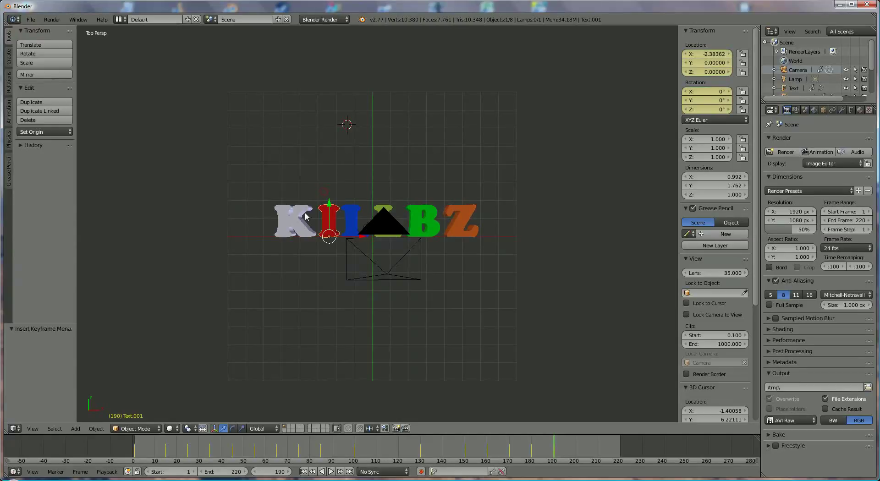
# Key rotation and location at frame 190 for the grey K and blue L letters.
pyautogui.rightClick(307, 216)
pyautogui.press('i')
pyautogui.click(291, 229)
pyautogui.press('i')
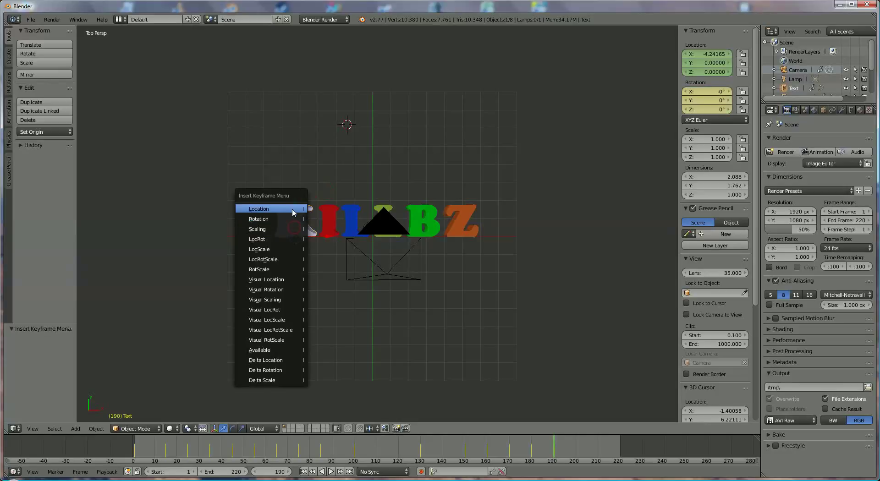
pyautogui.click(292, 211)
pyautogui.rightClick(349, 212)
pyautogui.press('i')
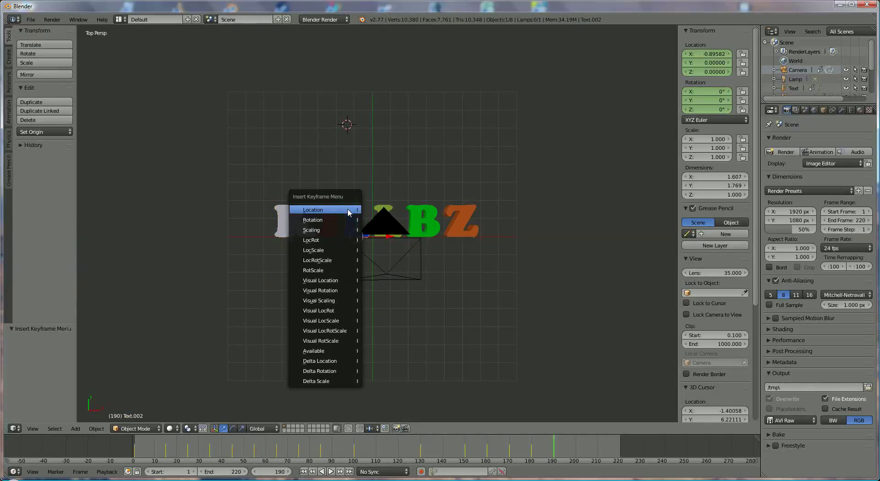
pyautogui.click(348, 210)
pyautogui.press('i')
pyautogui.click(351, 233)
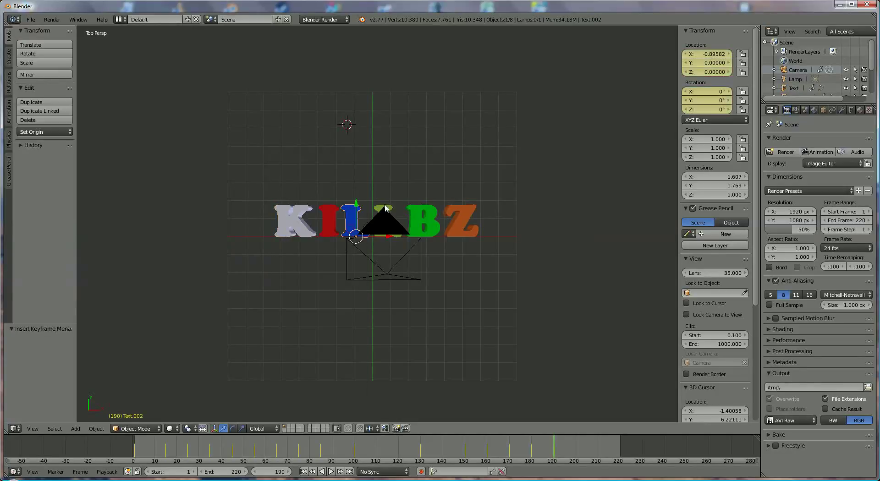
# Key rotation and location at frame 190 for the yellow-green L and green B letters.
pyautogui.rightClick(385, 207)
pyautogui.press('i')
pyautogui.click(384, 207)
pyautogui.press('i')
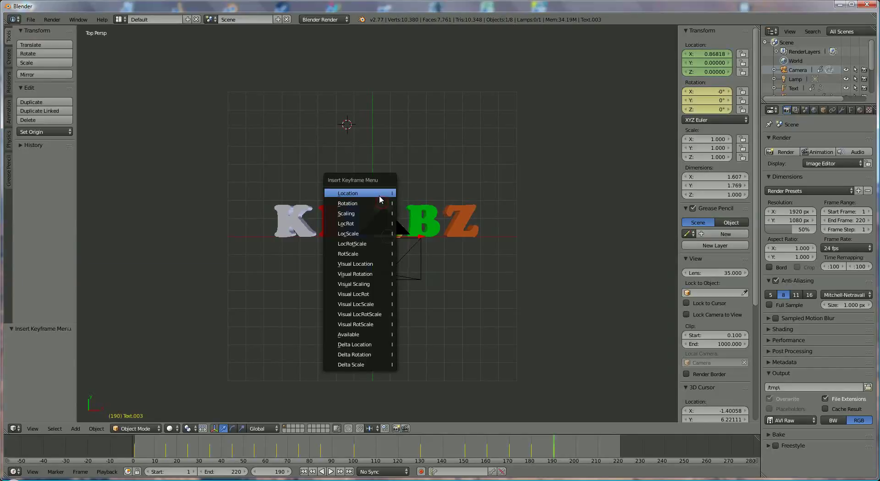
pyautogui.click(378, 197)
pyautogui.rightClick(422, 214)
pyautogui.press('i')
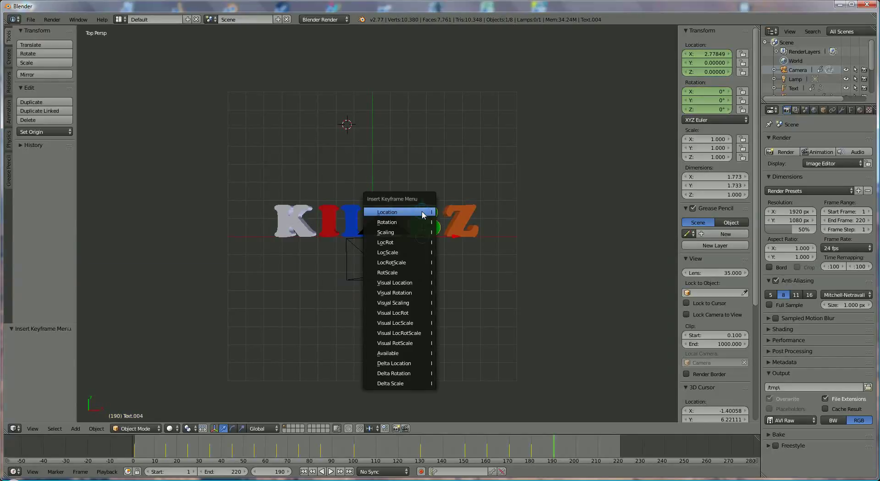
pyautogui.click(421, 212)
pyautogui.press('i')
pyautogui.click(422, 221)
# Key the orange Z's location and rotation, then the camera's location, at frame 190.
pyautogui.rightClick(459, 212)
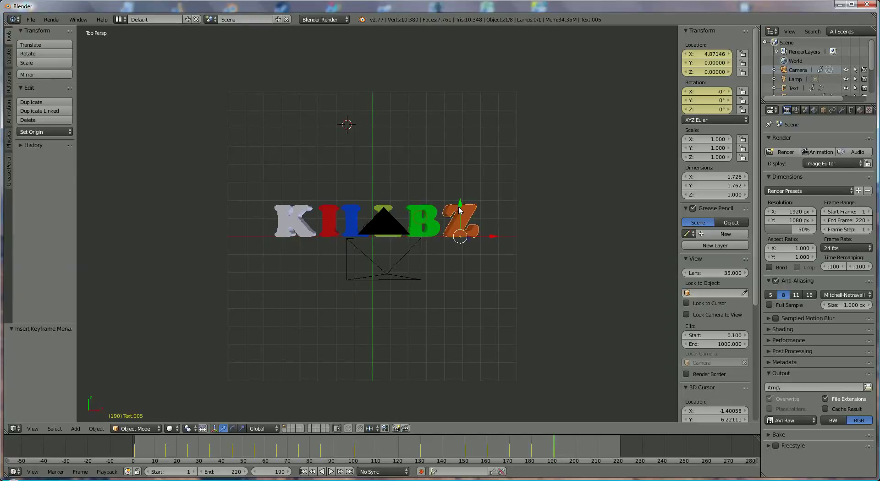
pyautogui.press('i')
pyautogui.click(460, 208)
pyautogui.press('i')
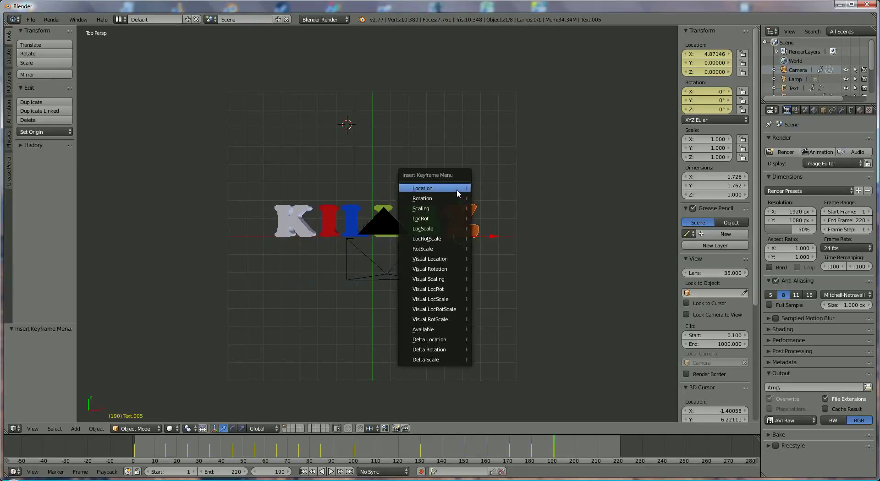
pyautogui.click(456, 189)
pyautogui.rightClick(373, 276)
pyautogui.press('i')
pyautogui.click(373, 274)
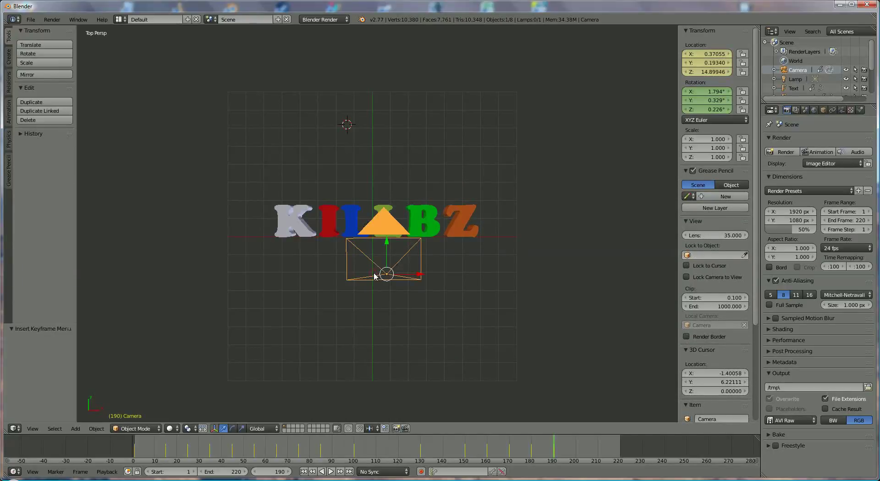
# Key the camera's rotation, set the end frame to 195, and render the full animation.
pyautogui.press('i')
pyautogui.click(375, 283)
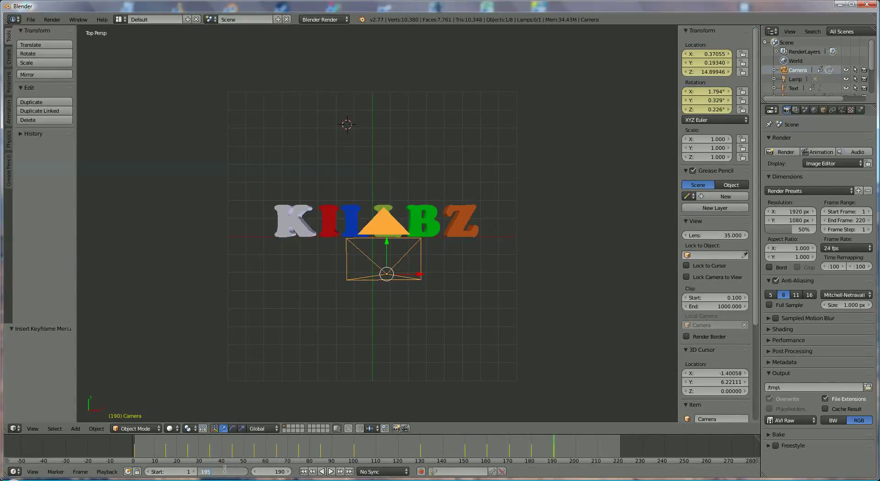
pyautogui.click(519, 343)
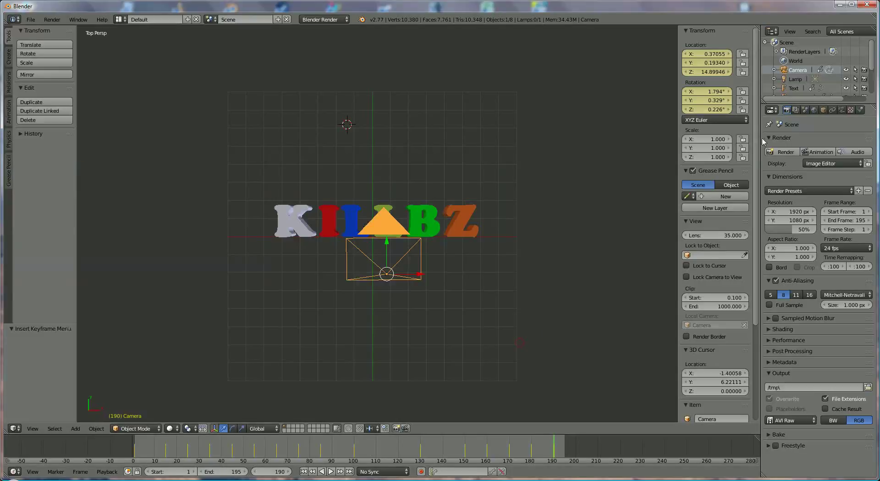
pyautogui.click(815, 154)
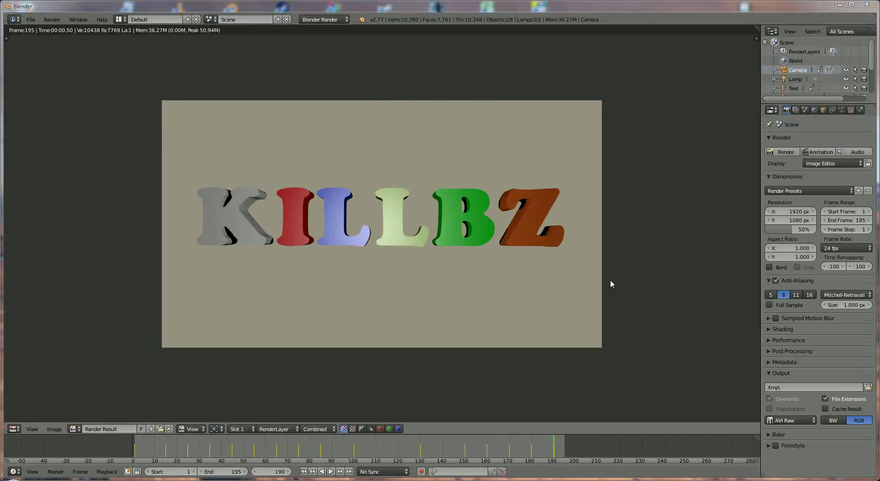
# Play the rendered KILLBZ AVI in a centred player window, then close it with Esc.
pyautogui.click(56, 23)
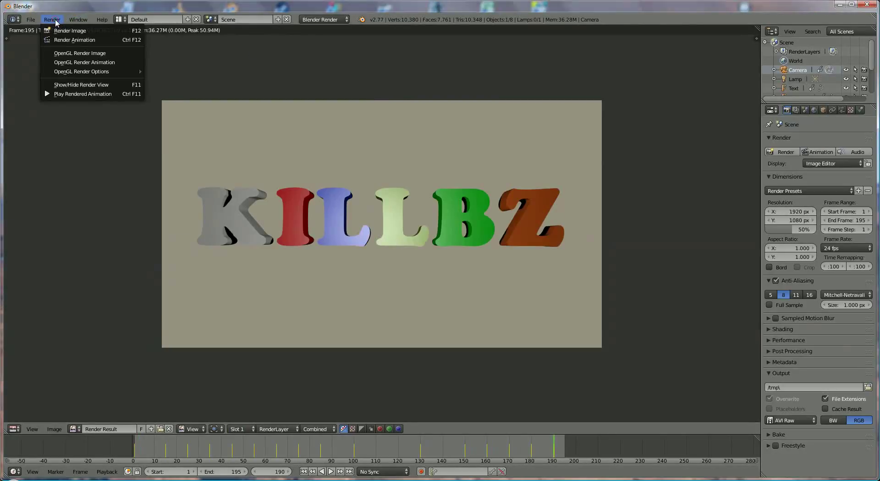
pyautogui.click(83, 93)
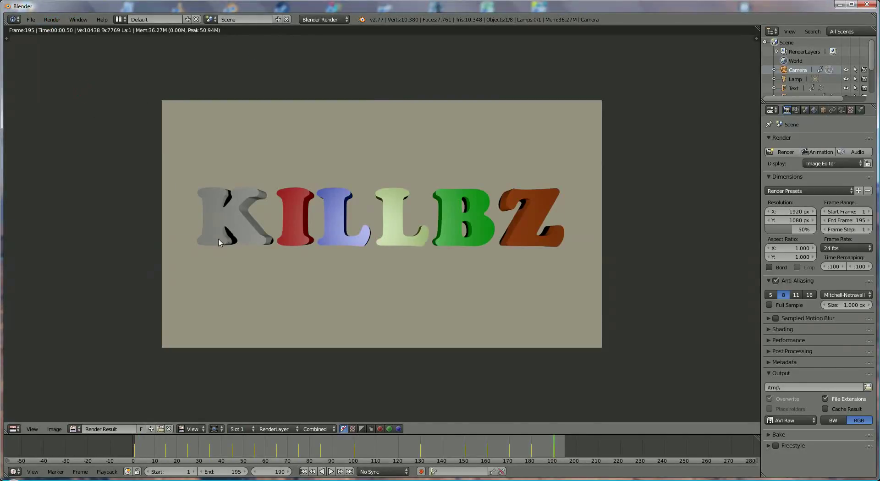
pyautogui.moveTo(195, 223); pyautogui.dragTo(313, 91)
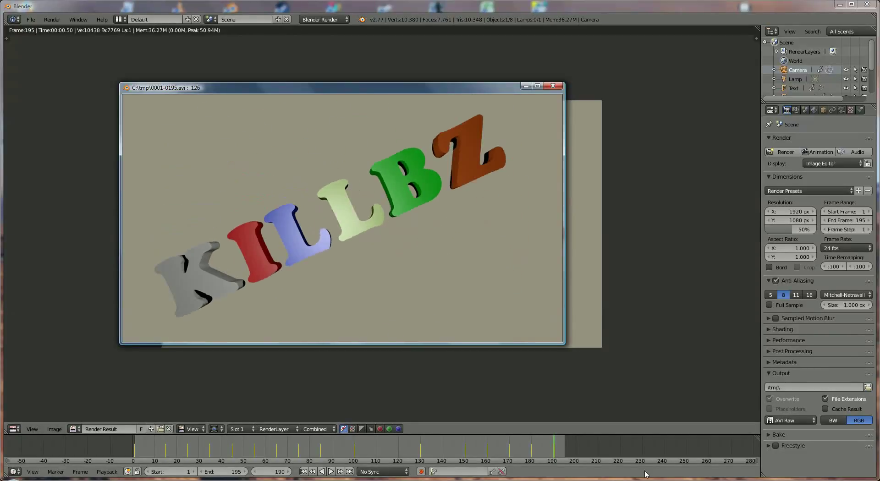
pyautogui.press('Escape')
pyautogui.press('Escape')
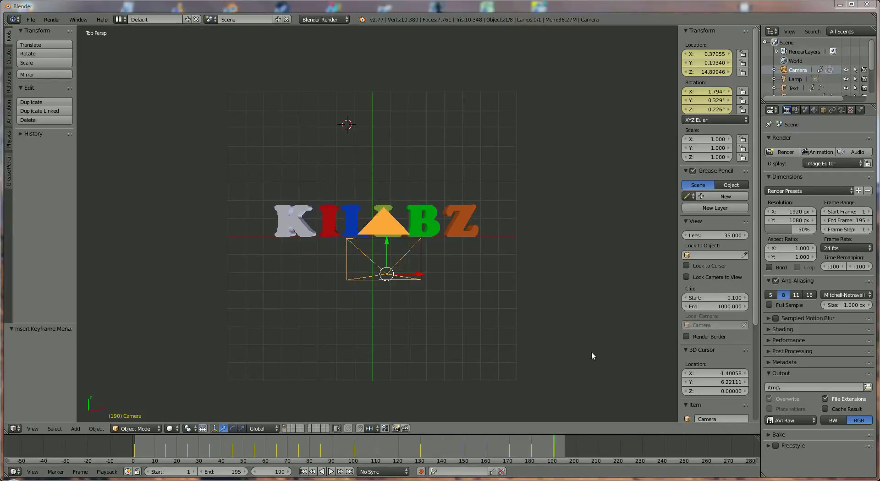